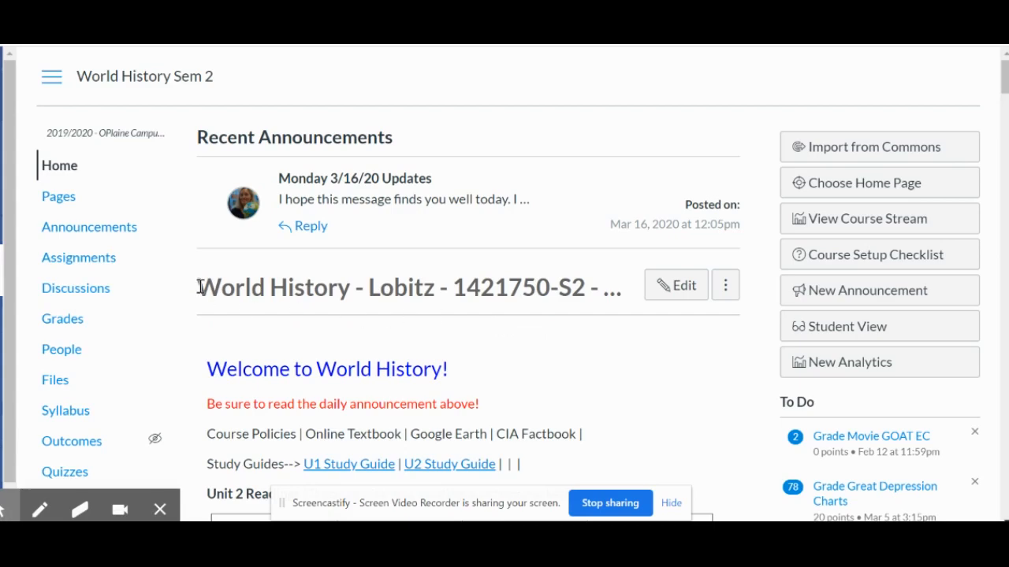
Step: Open the World History Sem 2 course's Quizzes page and check the extra management options for the quiz list
scroll(189, 308, down, 3)
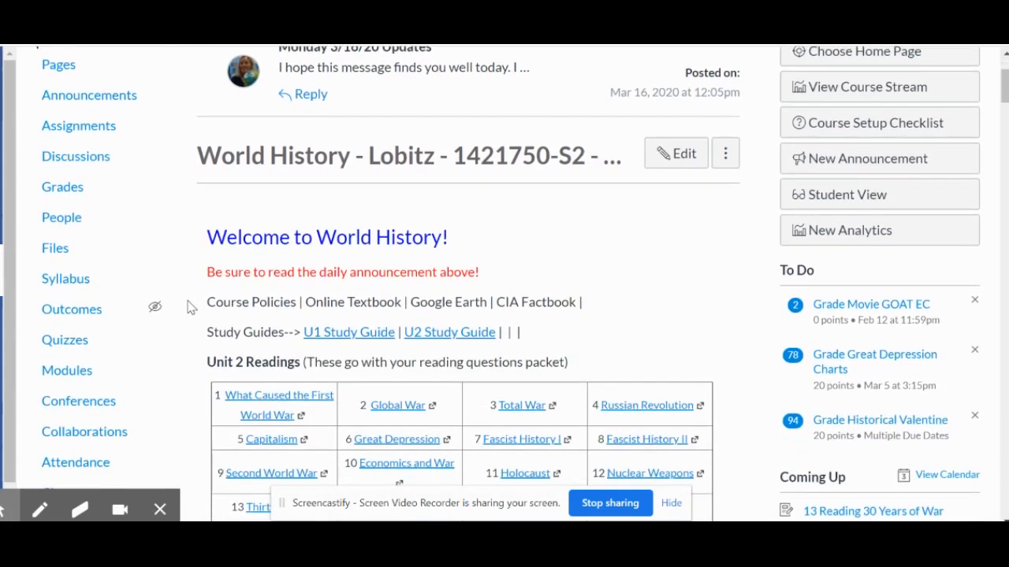
click(57, 348)
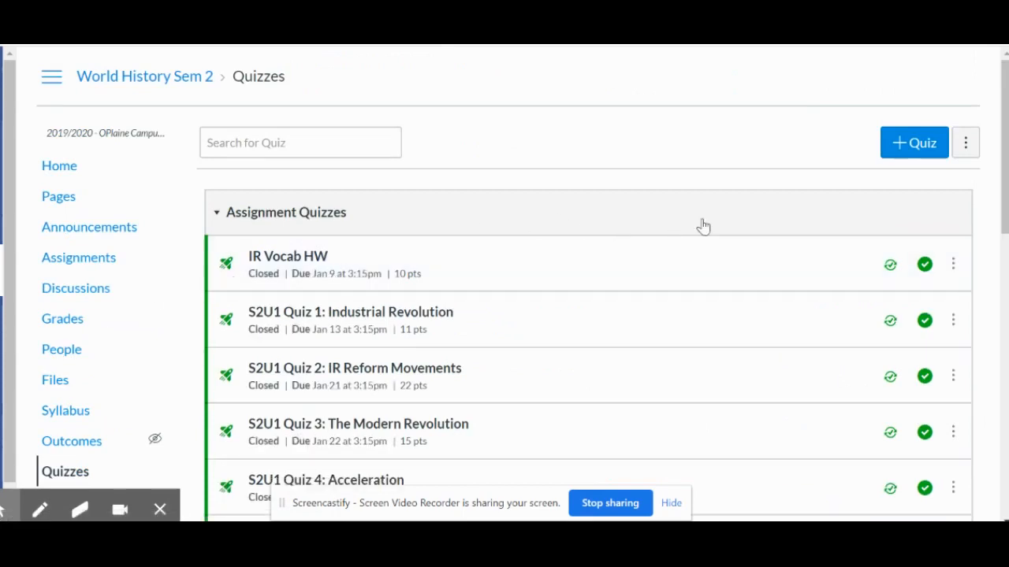
scroll(687, 198, down, 1)
scroll(687, 198, up, 1)
click(965, 145)
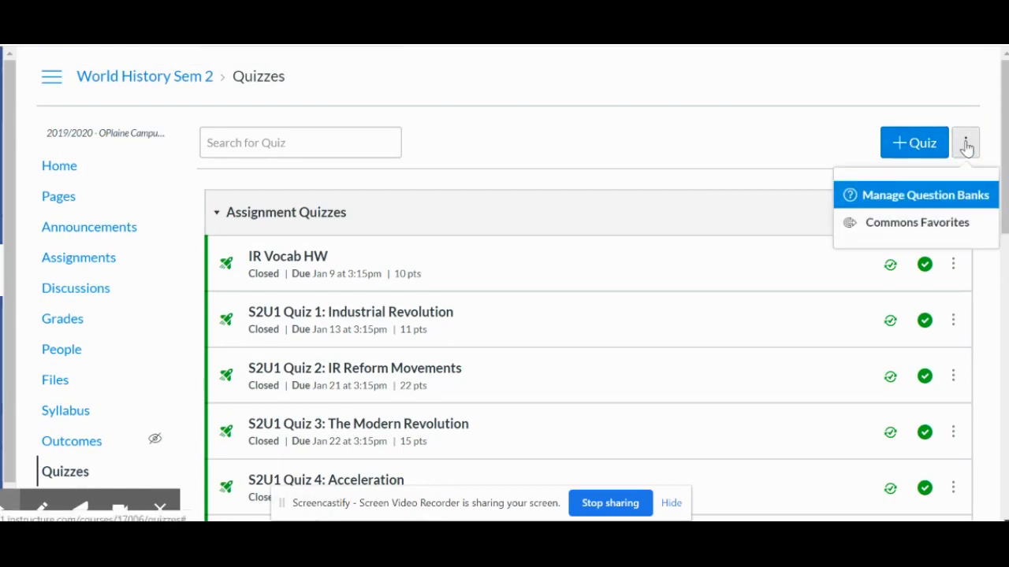
click(965, 145)
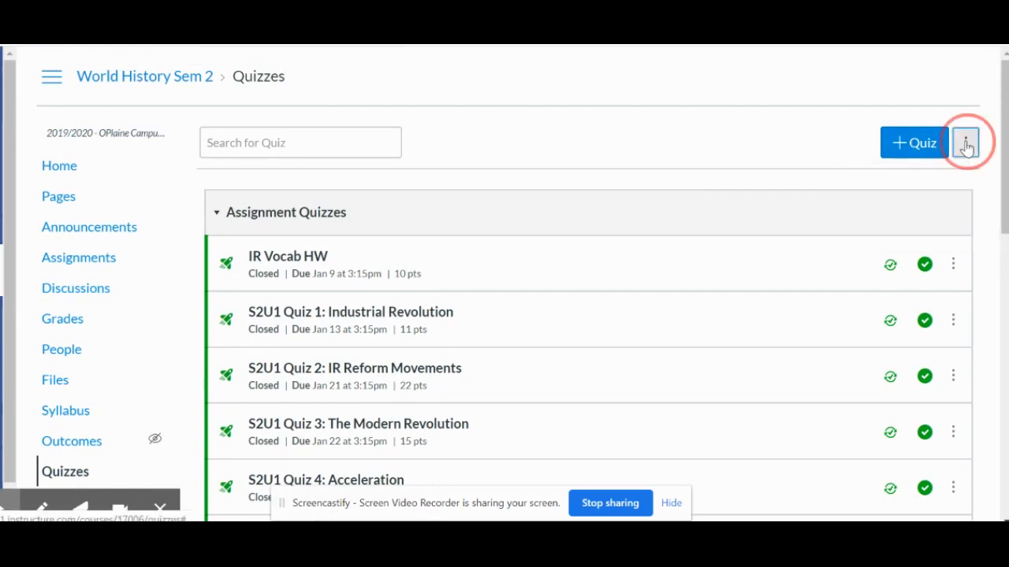
Step: Start creating a new quiz with the New Quizzes engine
click(898, 146)
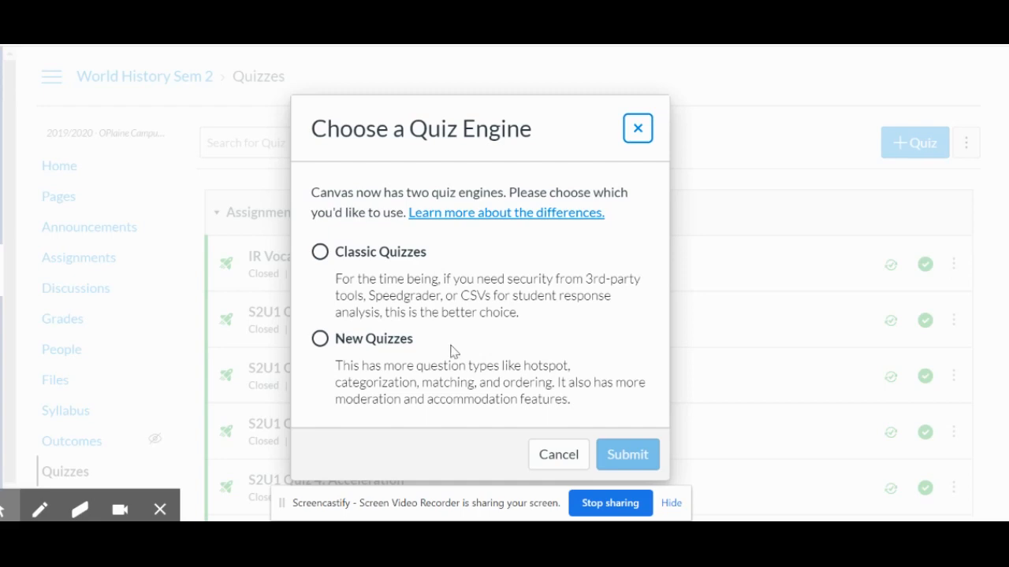
click(320, 339)
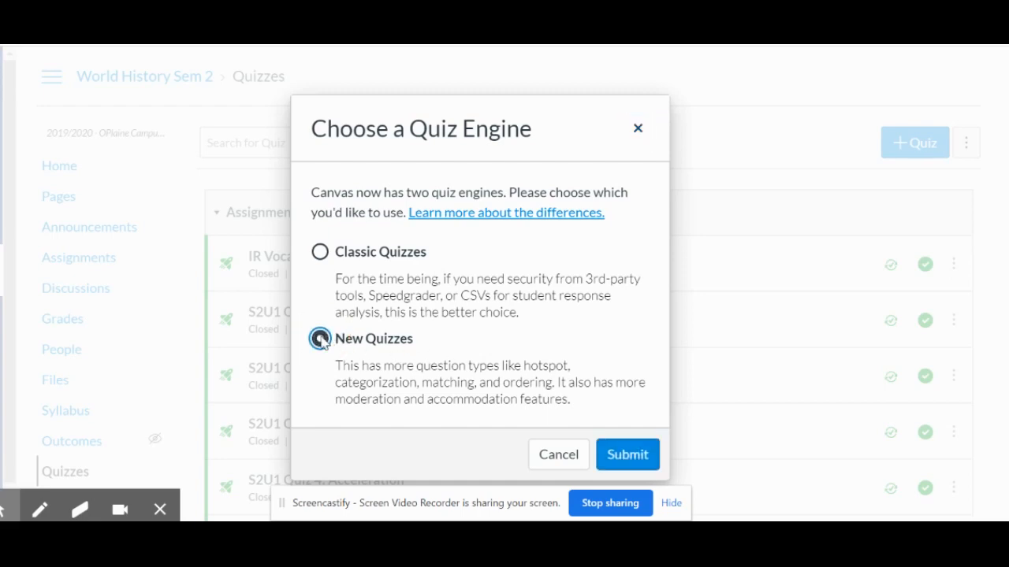
click(627, 457)
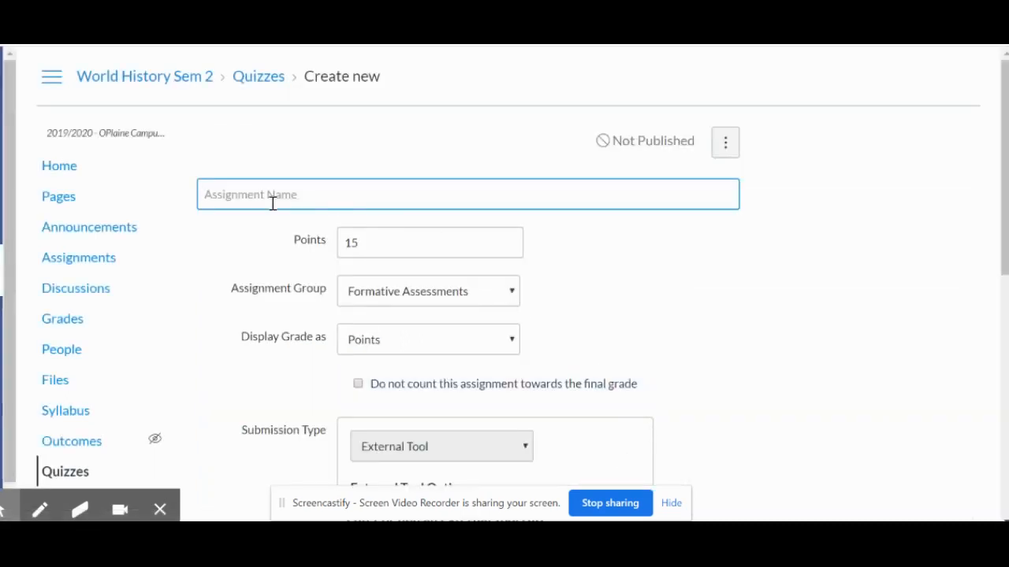
Step: Name the quiz "Pretend Quiz" and review the available assignment groups and grade display formats
text(Pretend Quiz)
click(510, 291)
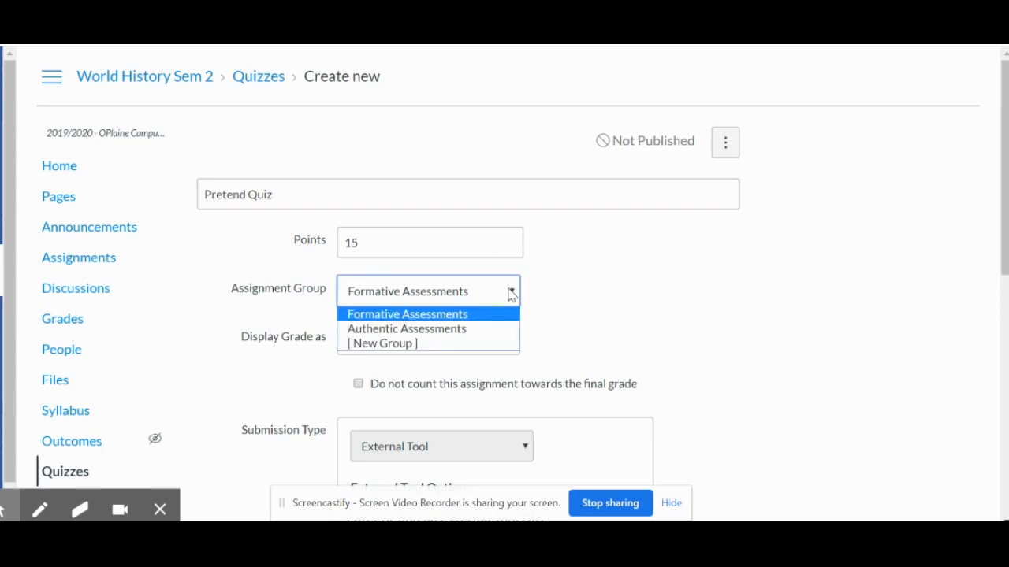
click(511, 291)
click(512, 339)
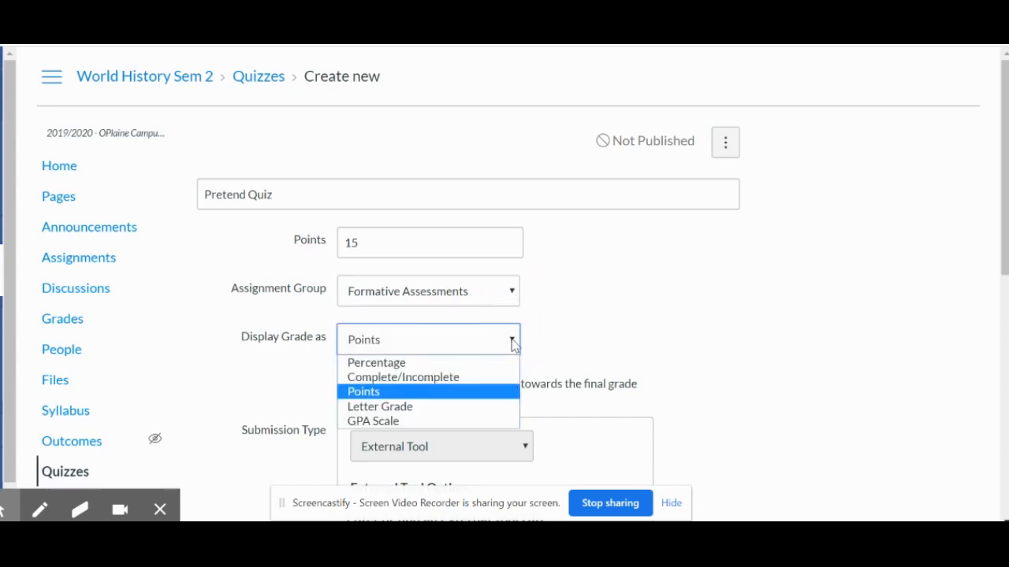
click(512, 339)
Step: Review the quiz's submission, assignee and due date settings, and save the quiz without publishing it
scroll(651, 322, down, 3)
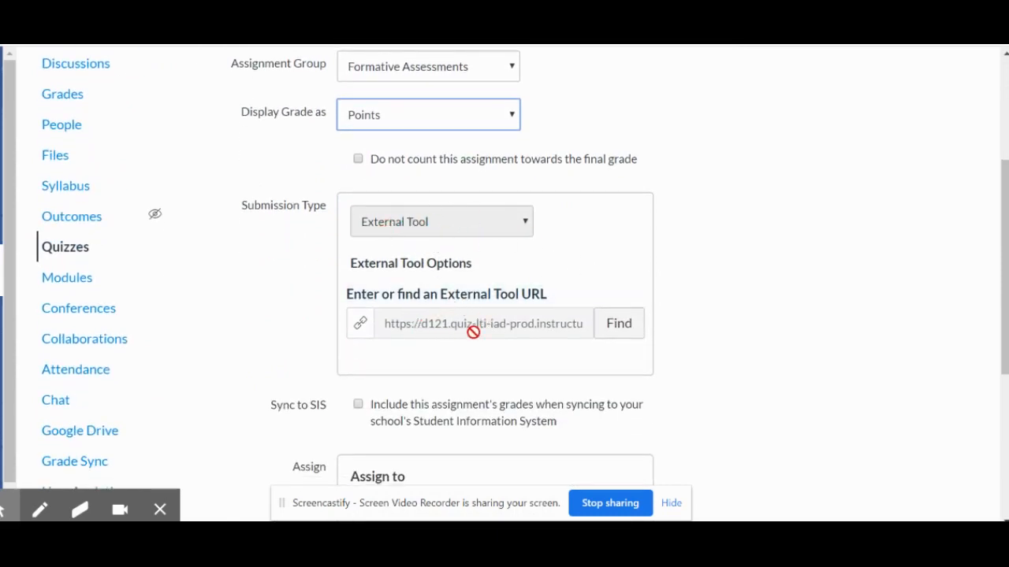
scroll(700, 336, down, 2)
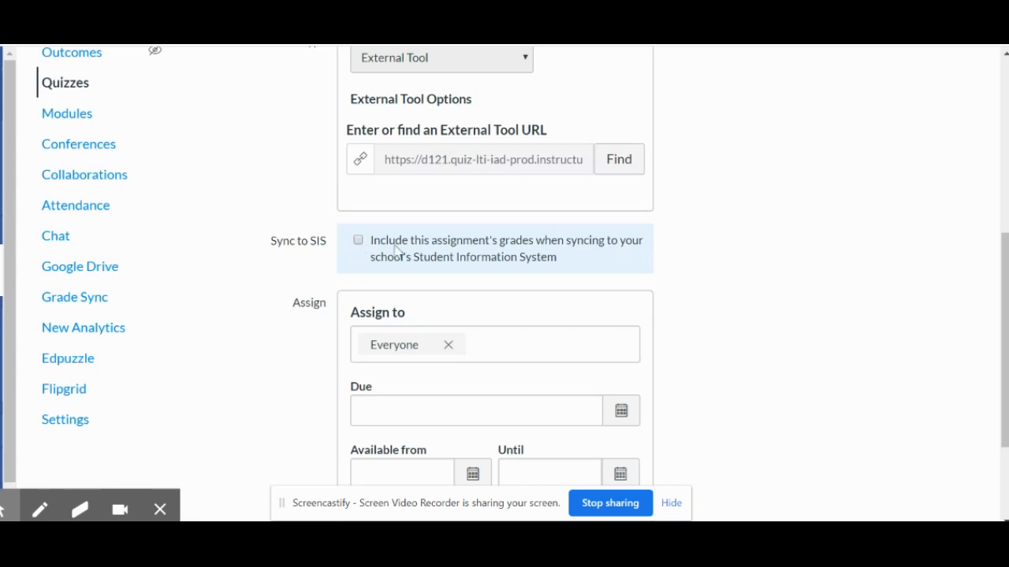
click(487, 344)
scroll(487, 343, down, 3)
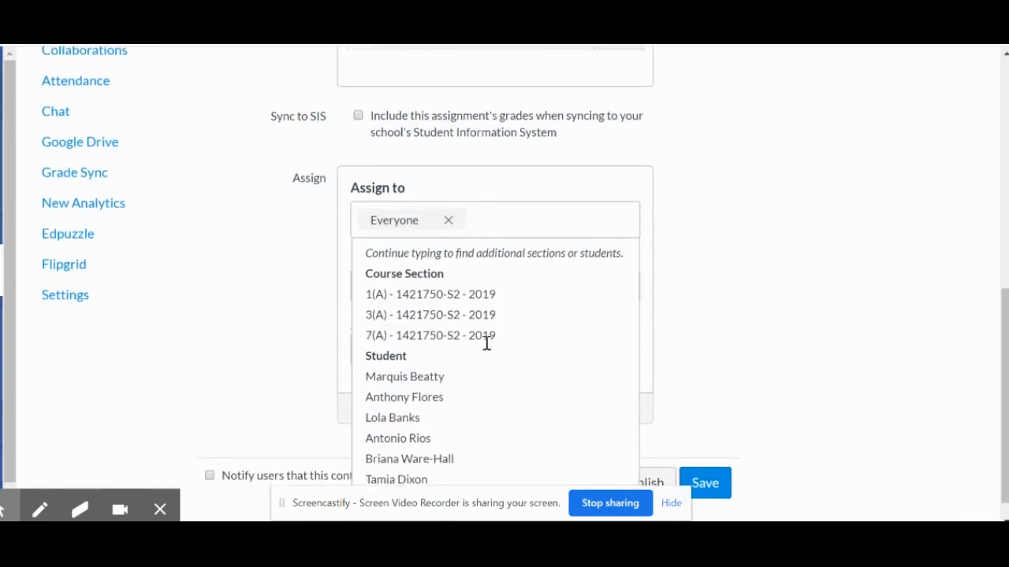
scroll(513, 316, up, 3)
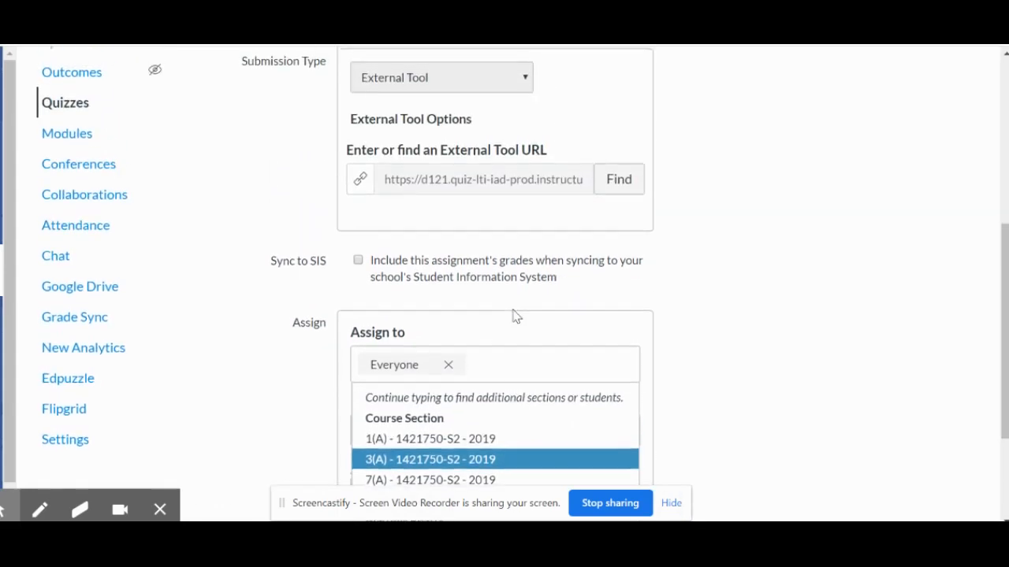
click(700, 309)
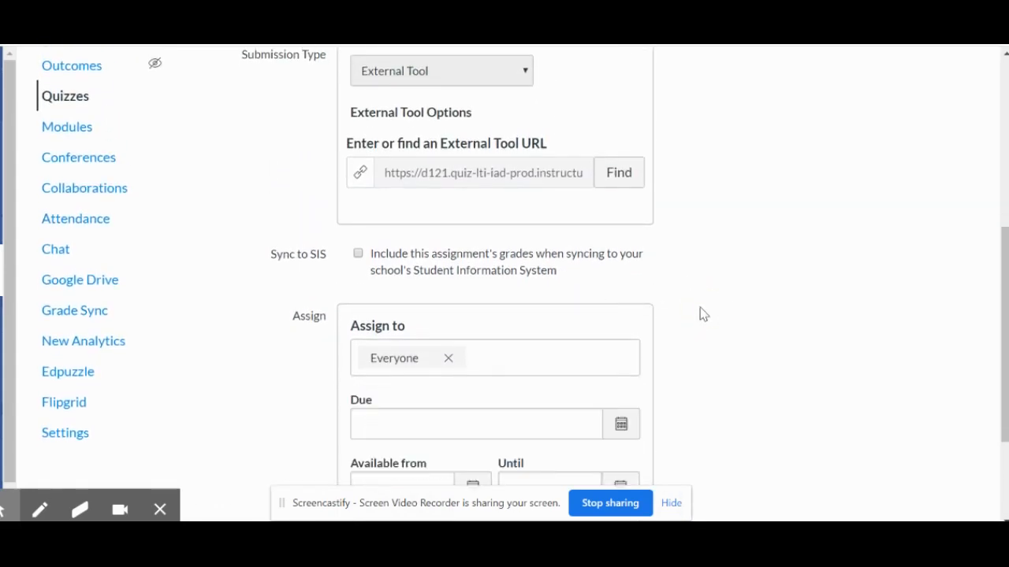
scroll(702, 313, down, 2)
click(621, 324)
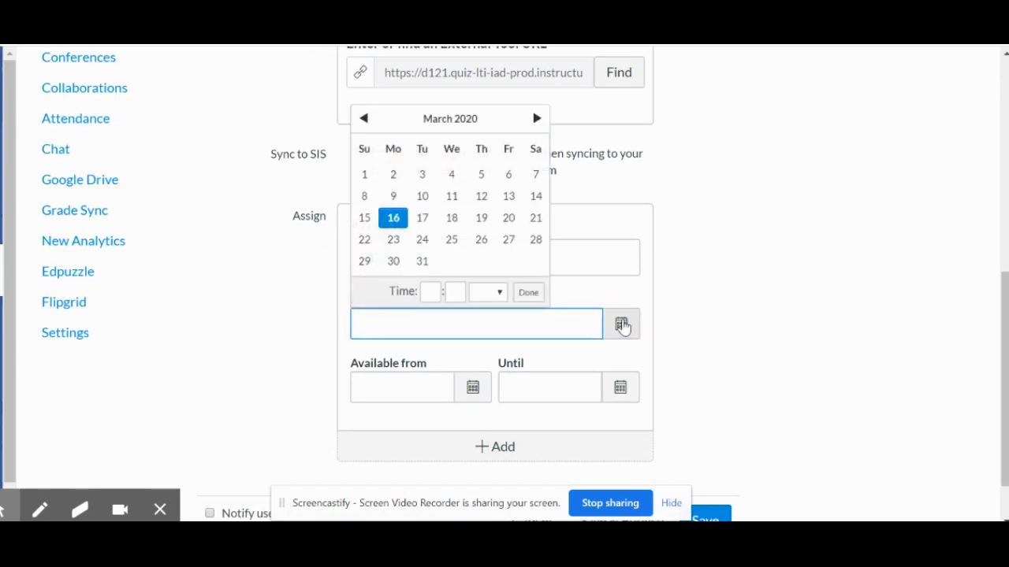
scroll(716, 320, down, 1)
click(714, 318)
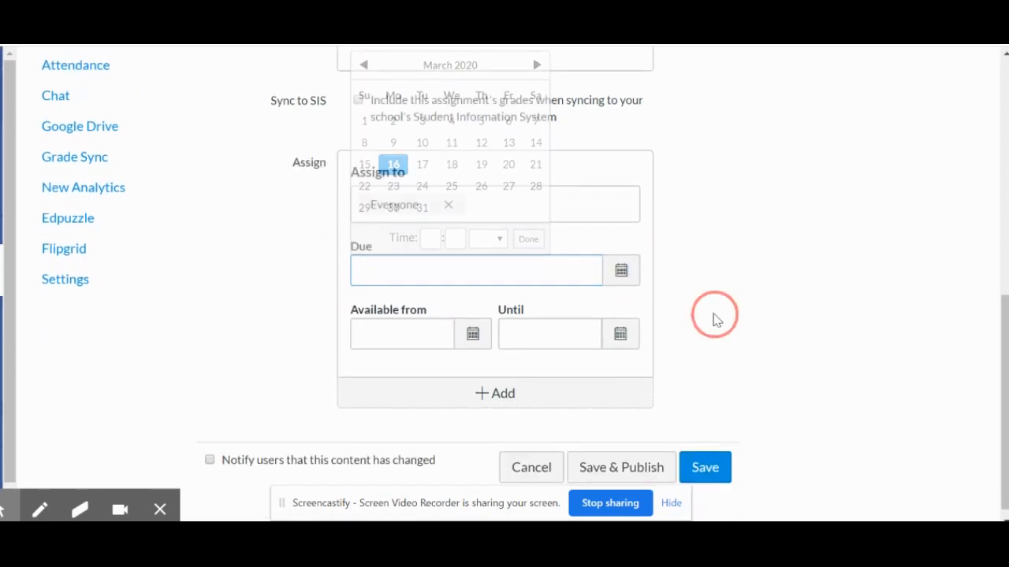
scroll(727, 320, down, 1)
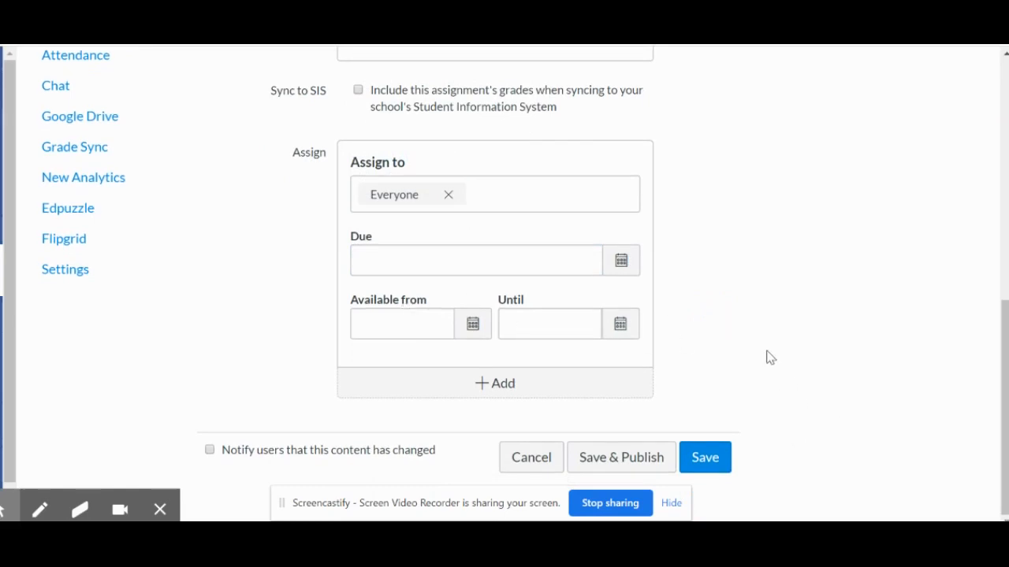
click(707, 457)
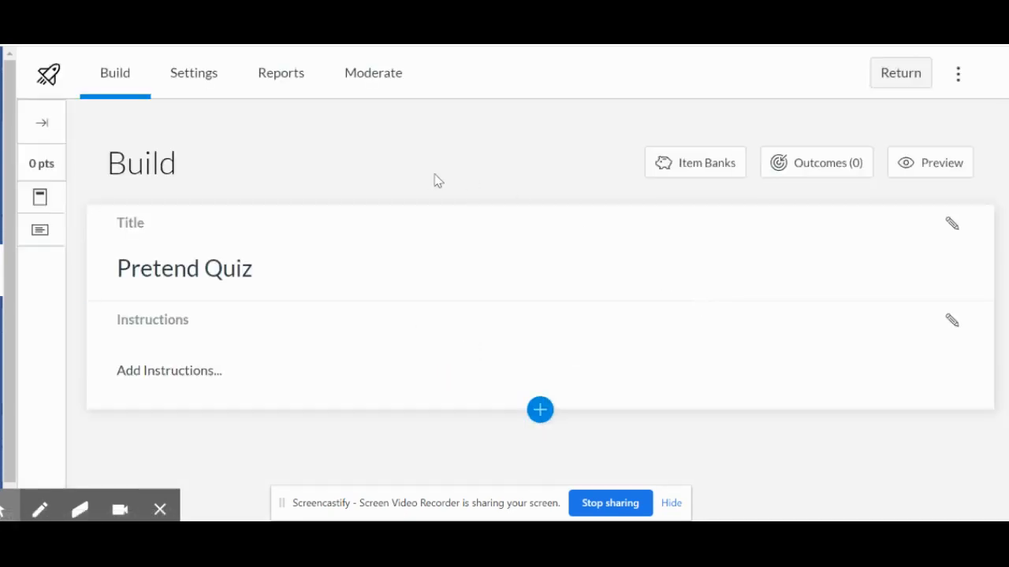
Step: Add the instructions "Do this now." to the quiz
right_click(166, 372)
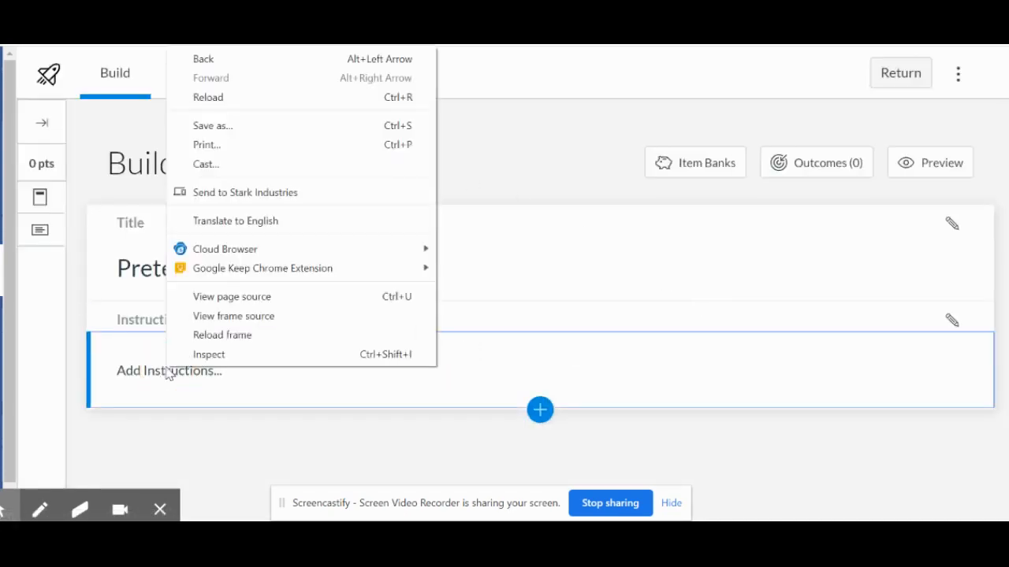
click(131, 378)
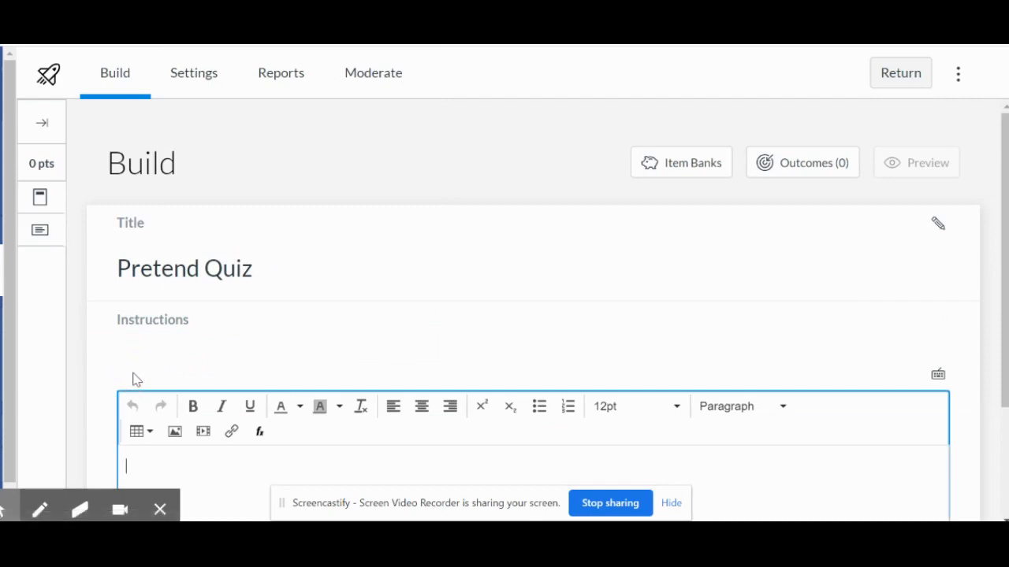
text(Do this now.)
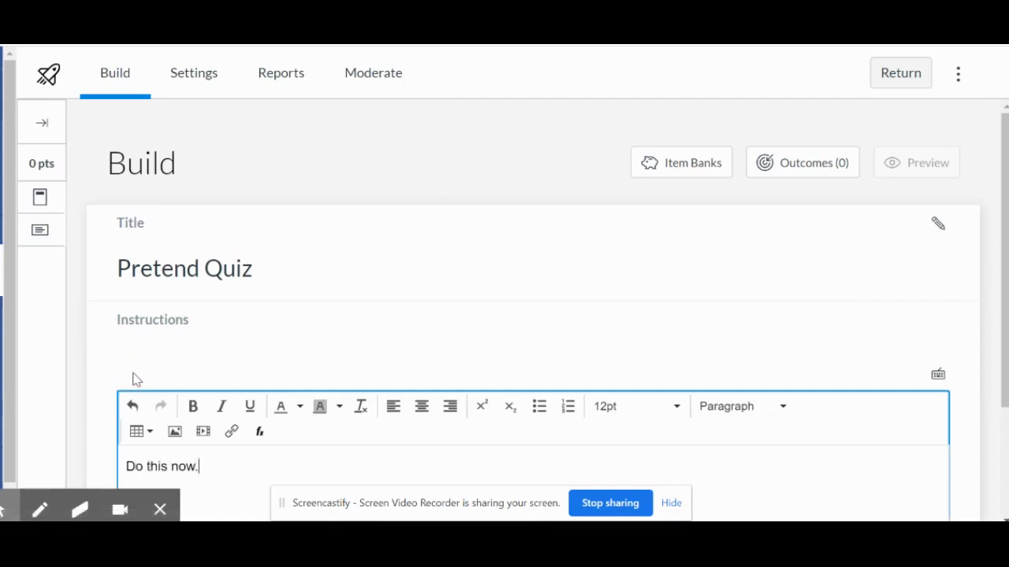
scroll(133, 379, down, 2)
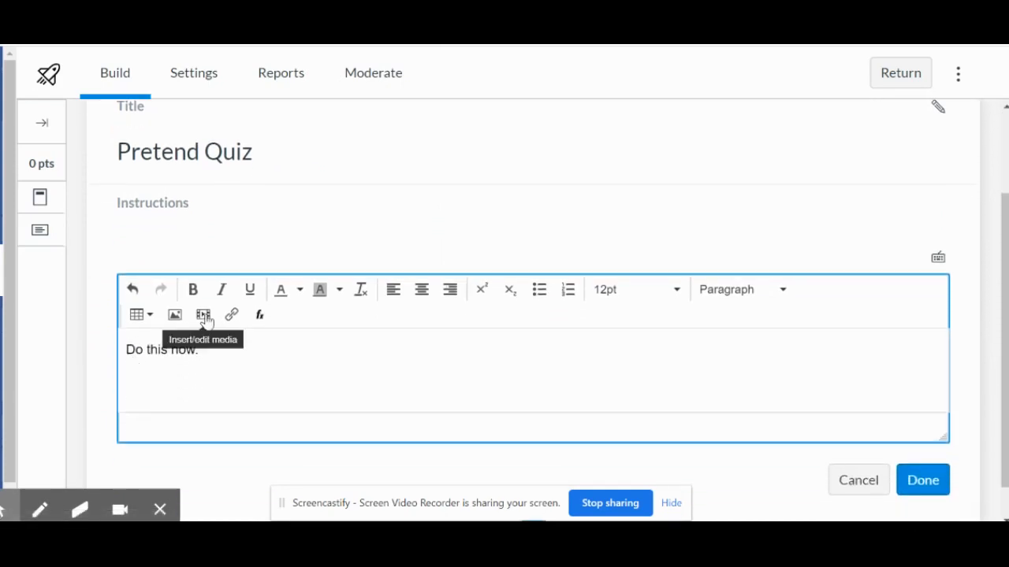
click(912, 483)
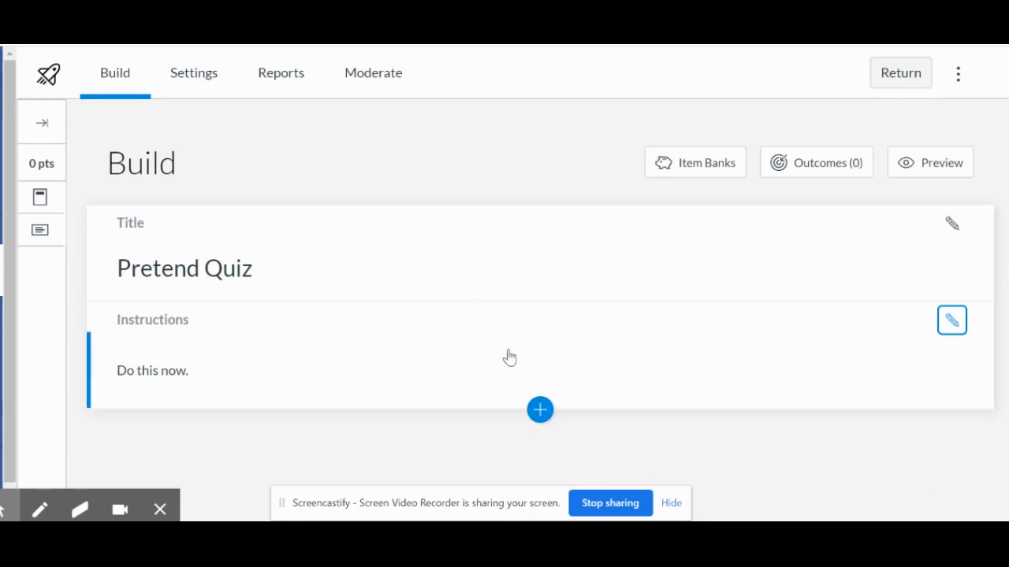
Step: Insert a multiple choice question with the stem "Which of these is a color"
click(542, 409)
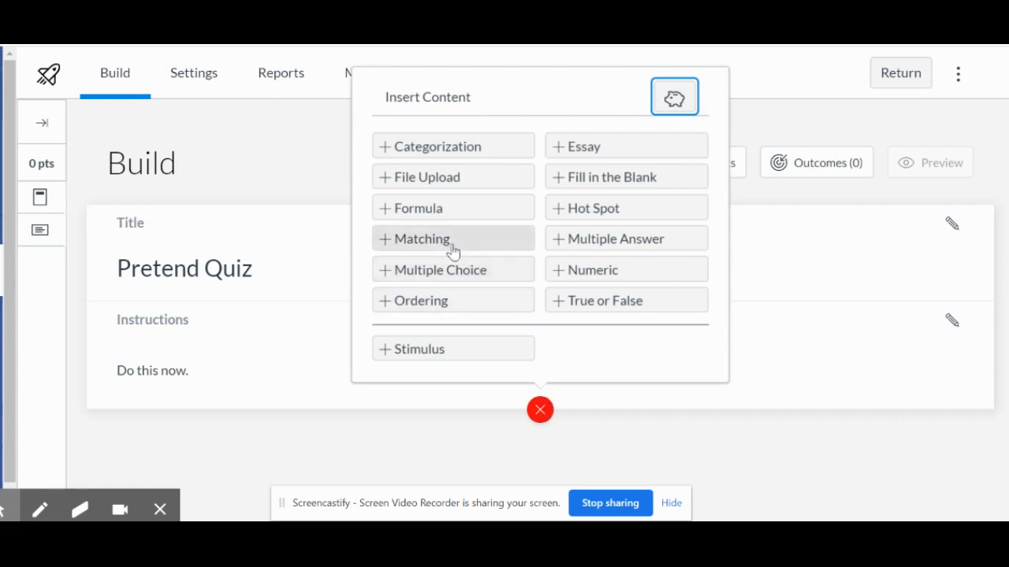
click(442, 274)
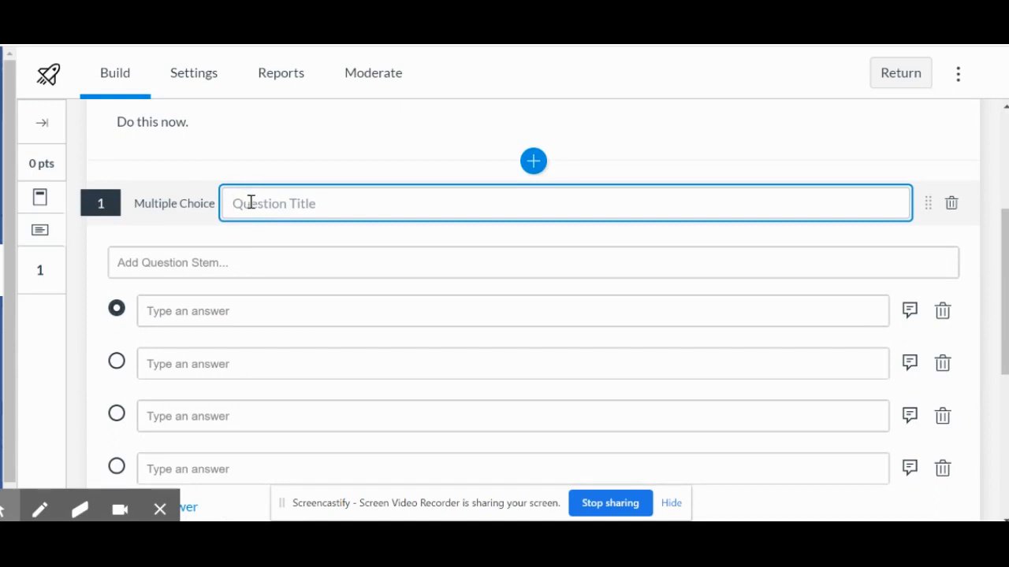
click(135, 263)
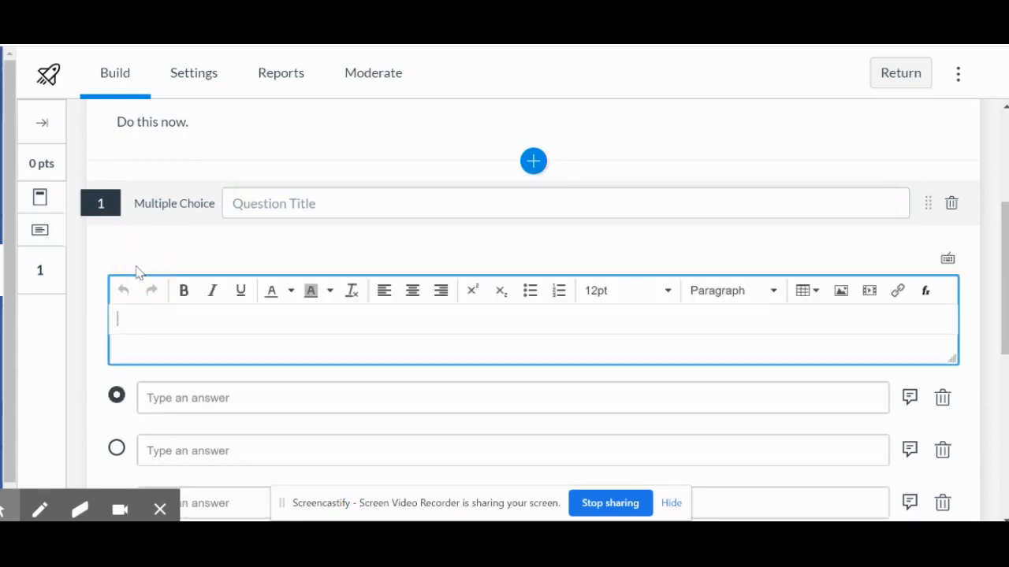
text(Which of th)
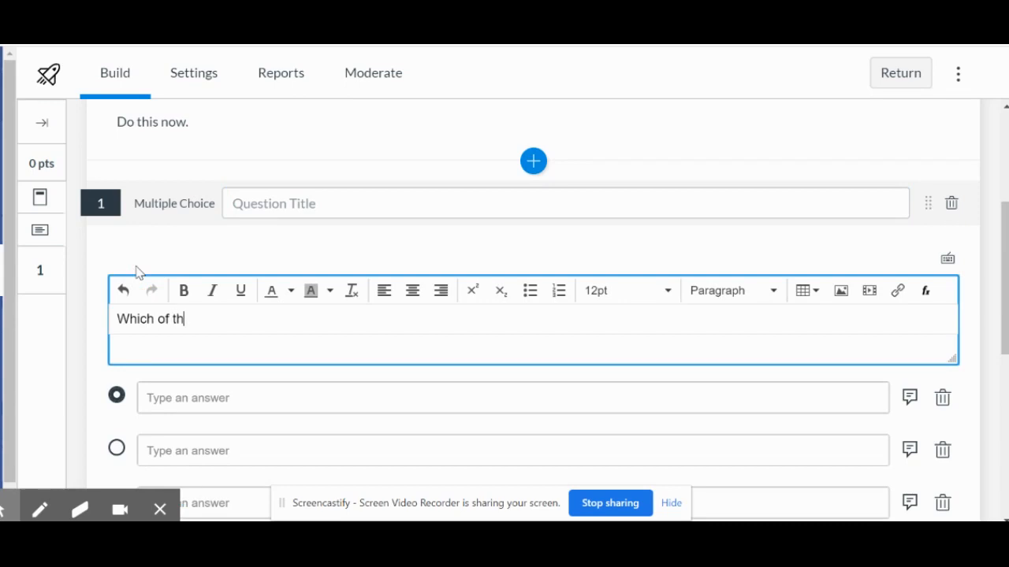
text(ese is a color)
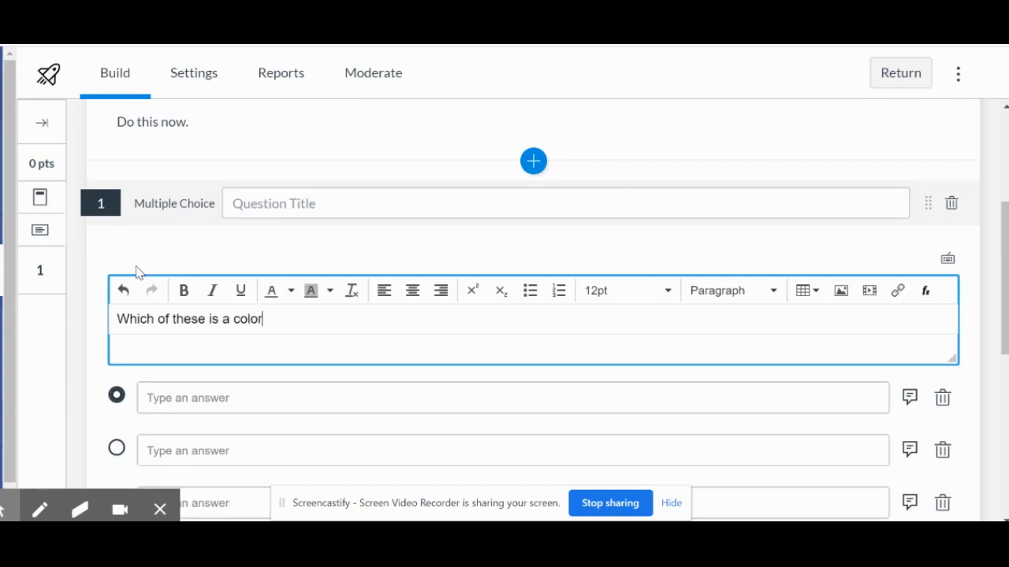
Step: Fill in the question's four answers as Car, Red, Truck and Tank, and mark Red as the correct answer
scroll(136, 272, down, 2)
click(153, 274)
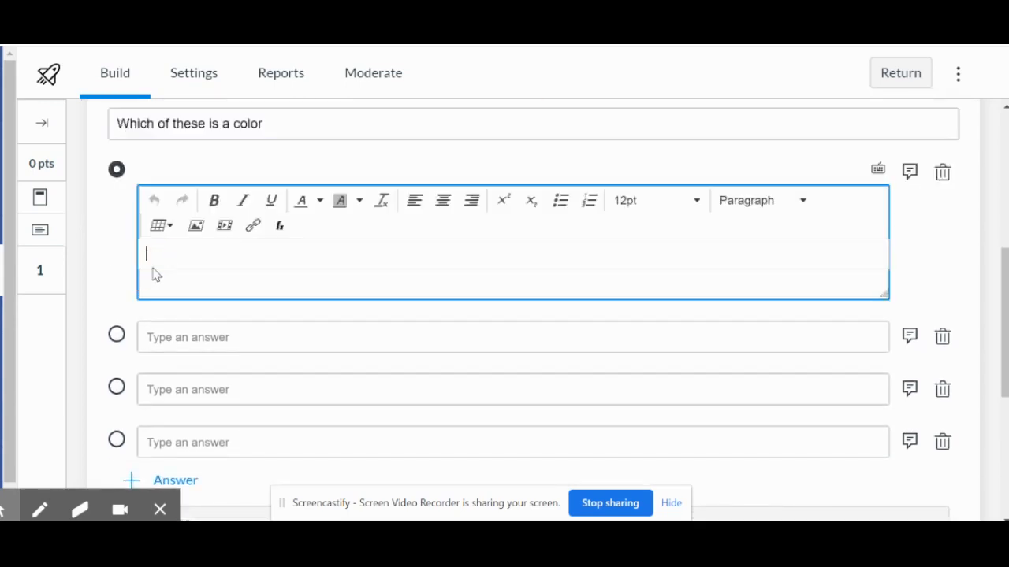
text(Car)
click(163, 339)
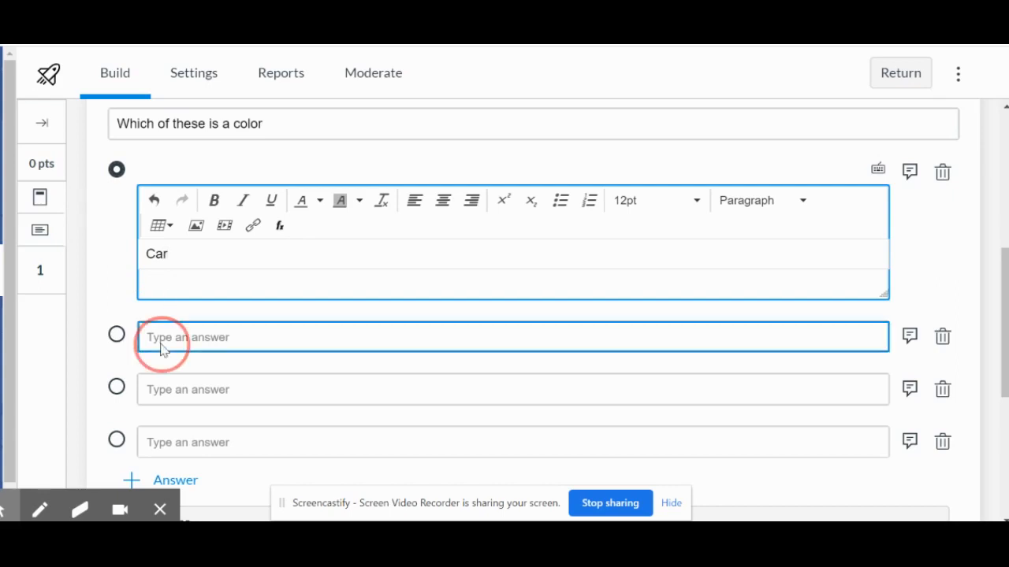
text(Red)
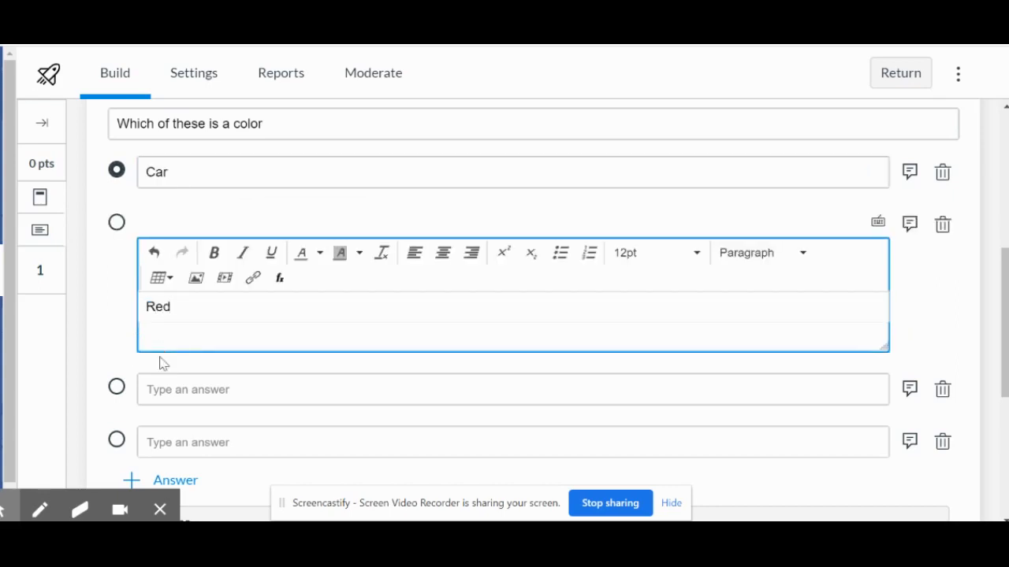
click(154, 399)
text(Truck)
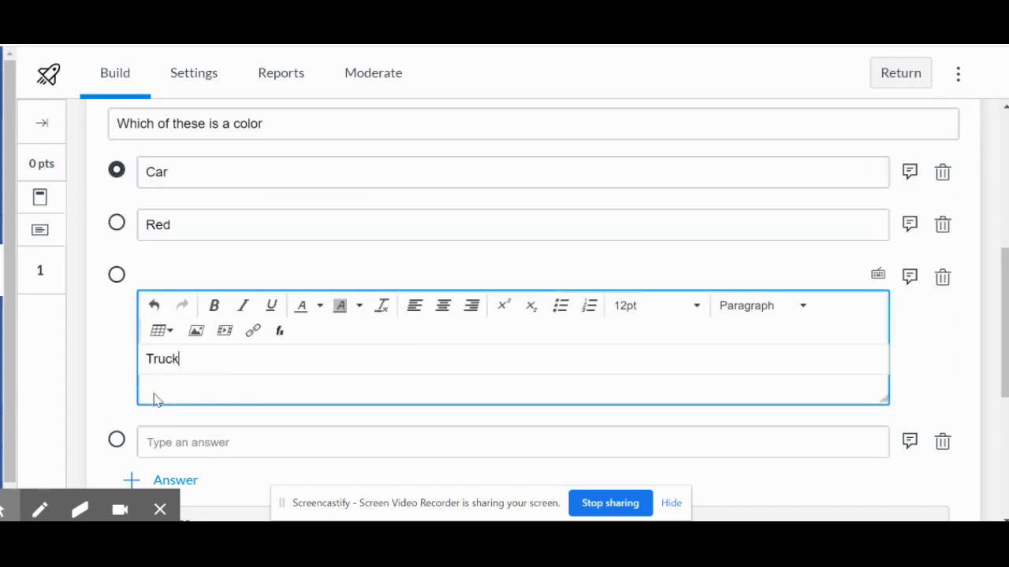
scroll(155, 400, down, 1)
click(170, 378)
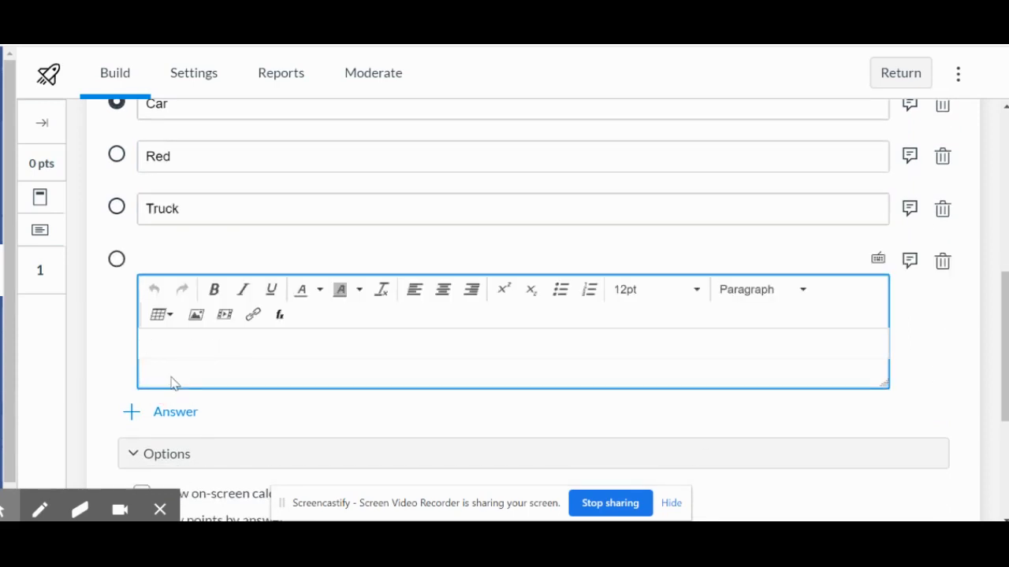
text(Tank)
scroll(170, 378, up, 1)
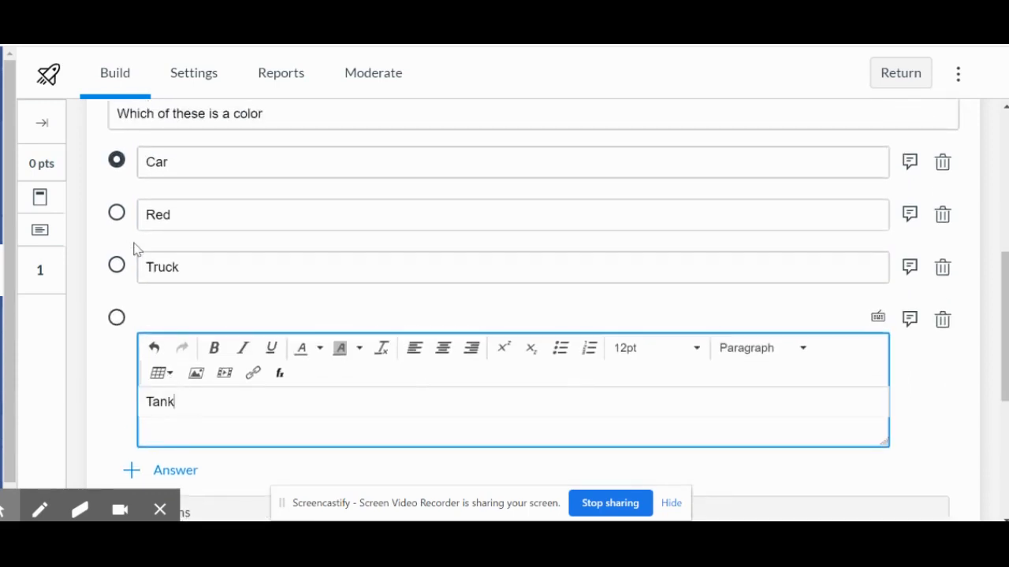
click(116, 226)
click(116, 214)
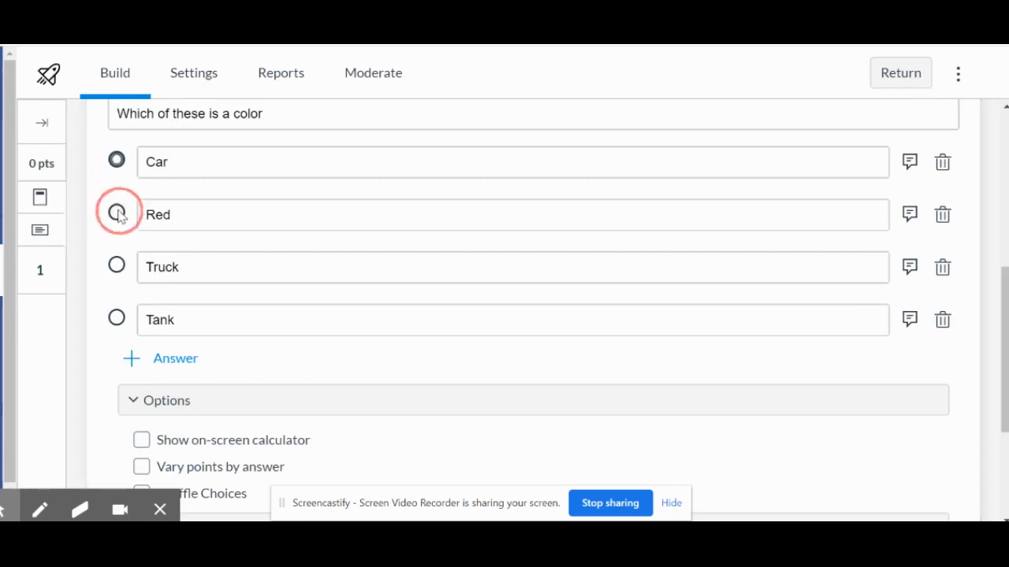
Step: Enable the Shuffle Choices option for the multiple choice question
scroll(354, 271, up, 2)
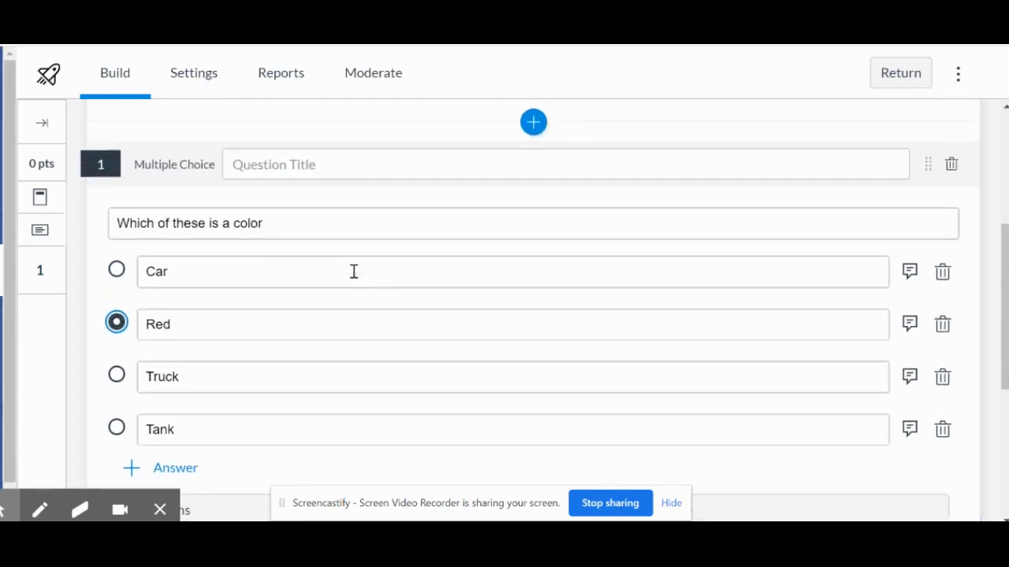
scroll(354, 271, down, 3)
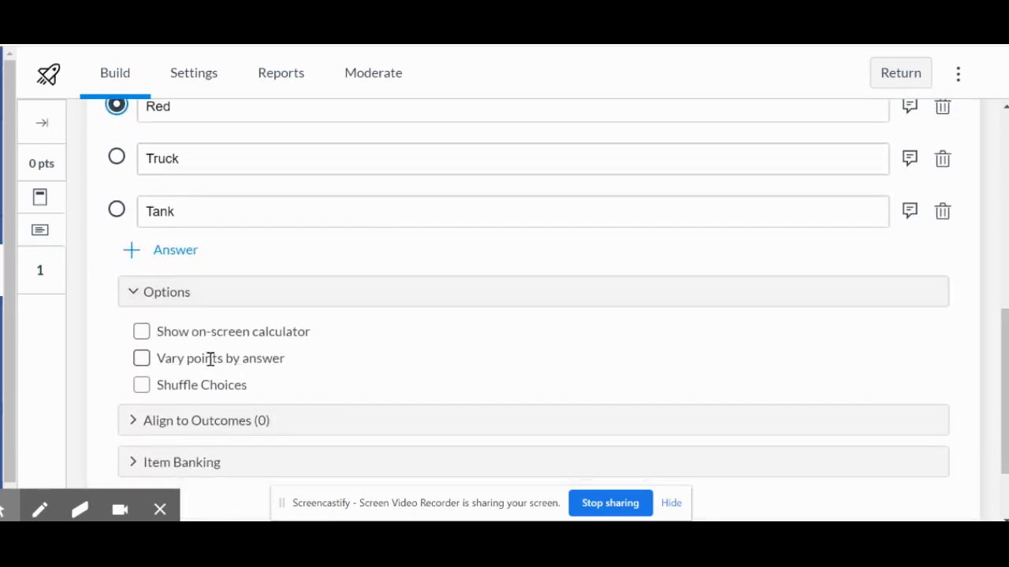
click(142, 385)
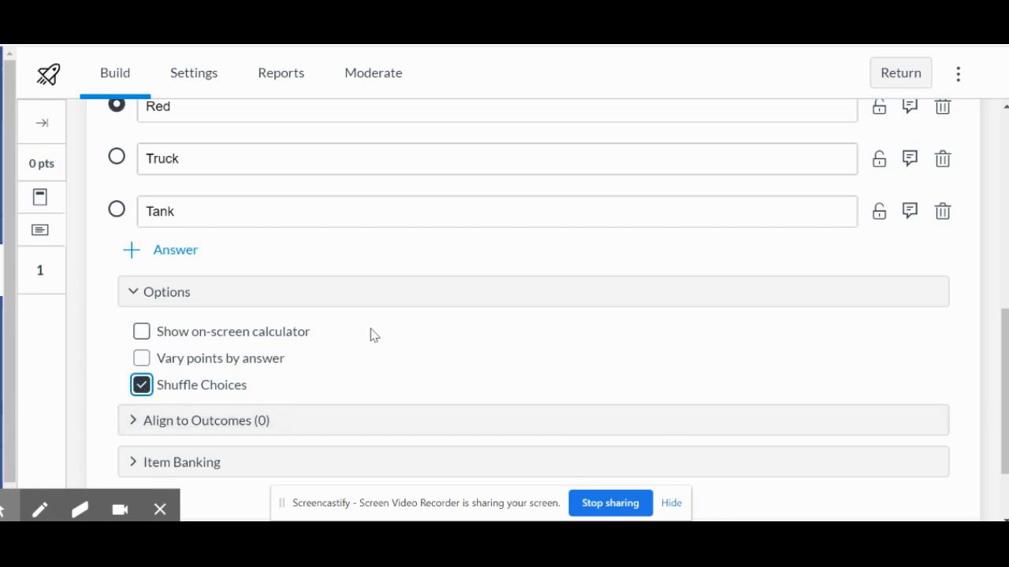
Step: Start adding the multiple choice question to an item bank and look through the existing destination banks
scroll(371, 335, down, 1)
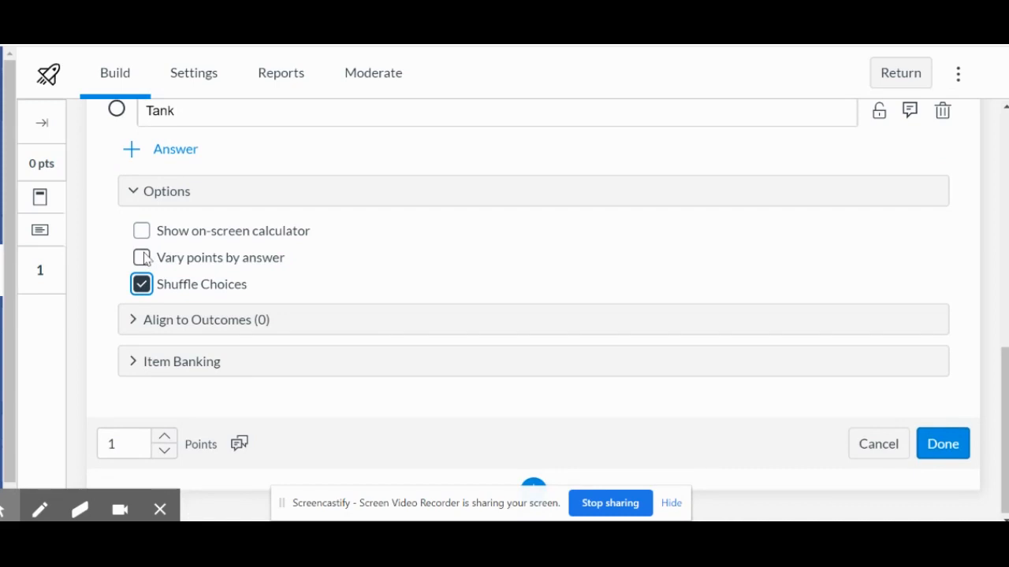
click(139, 367)
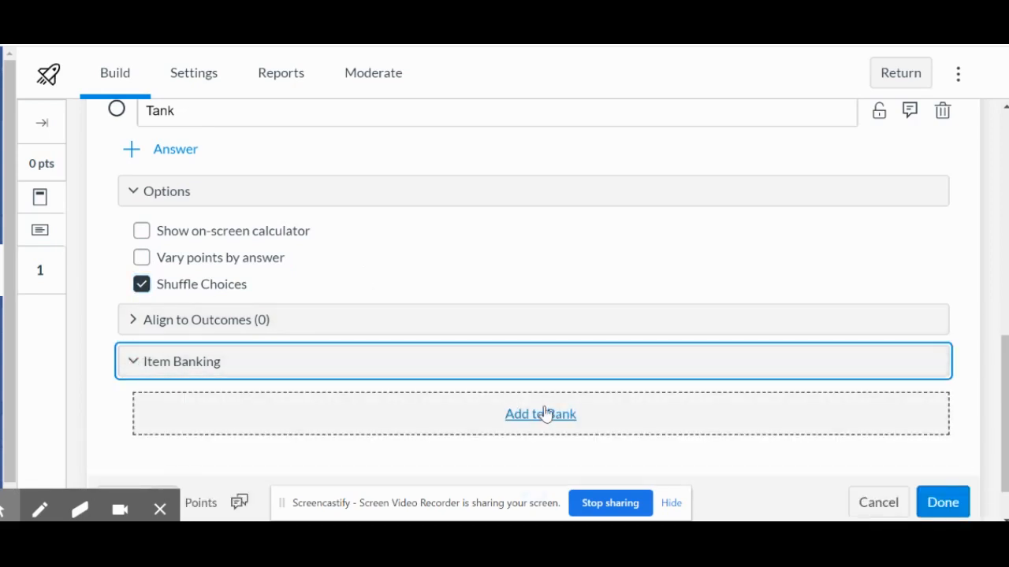
click(543, 414)
click(505, 330)
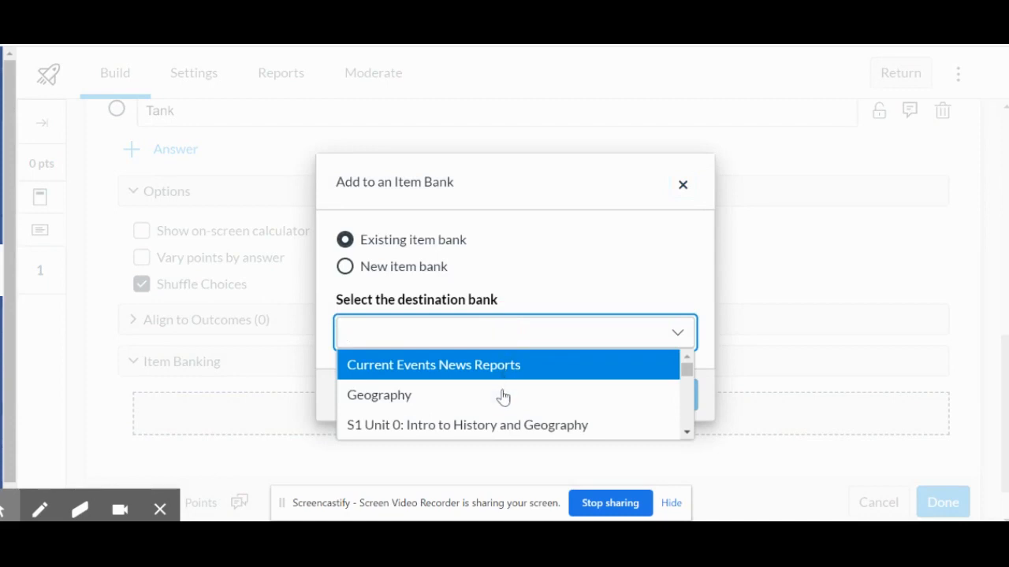
scroll(500, 417, down, 3)
scroll(501, 419, down, 4)
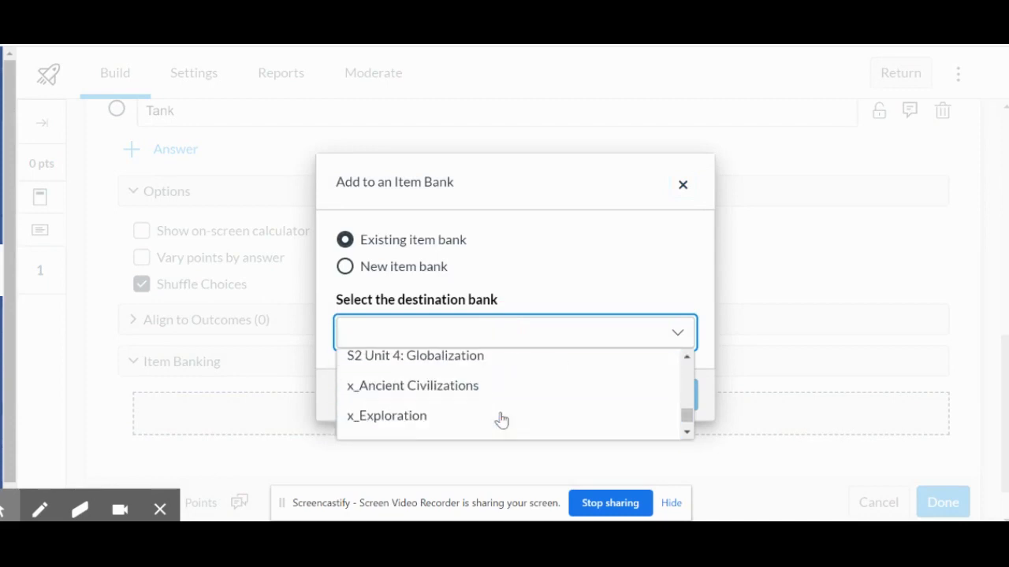
scroll(501, 420, up, 2)
scroll(501, 419, up, 1)
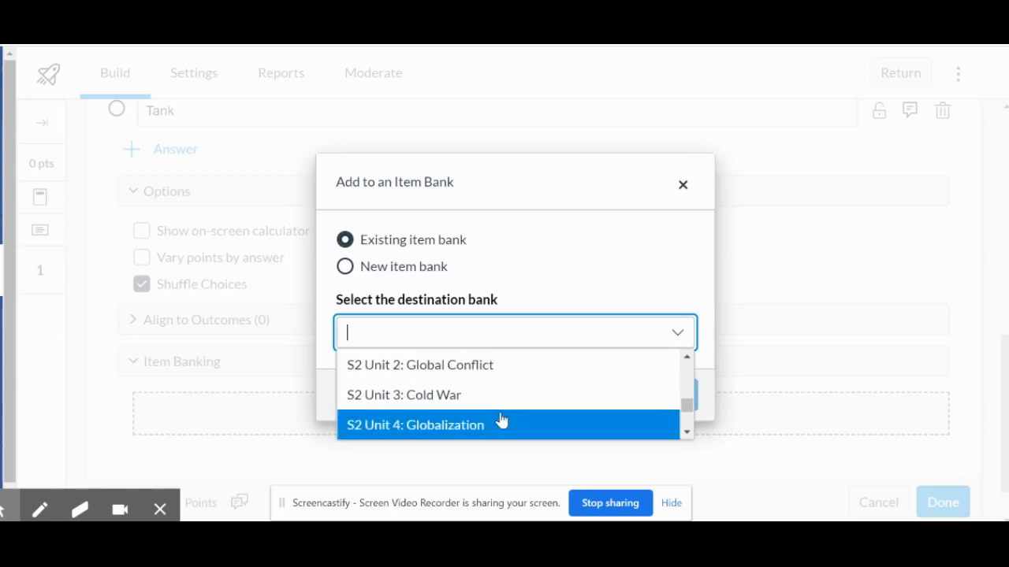
scroll(502, 420, up, 4)
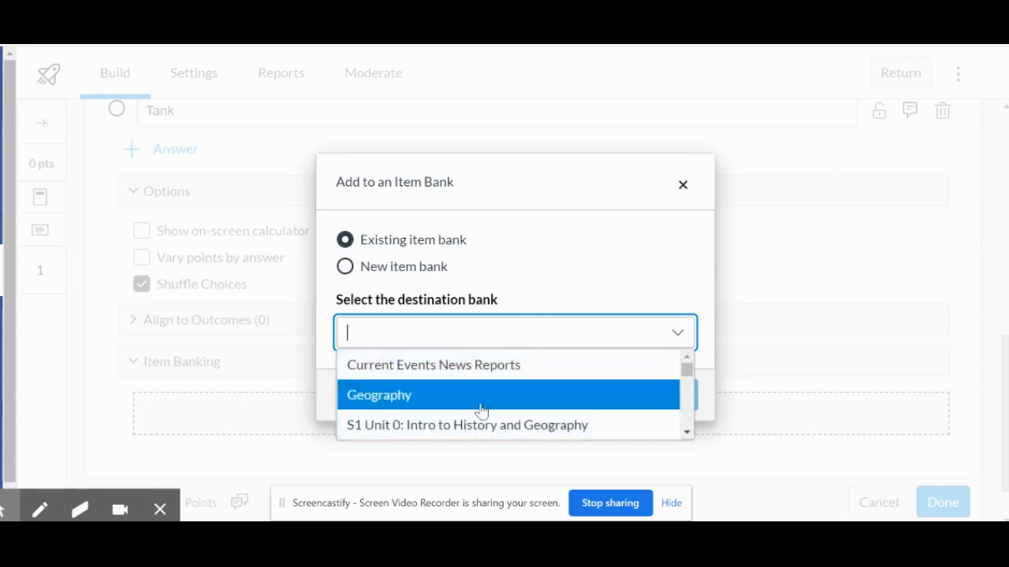
scroll(480, 411, down, 5)
scroll(481, 410, down, 3)
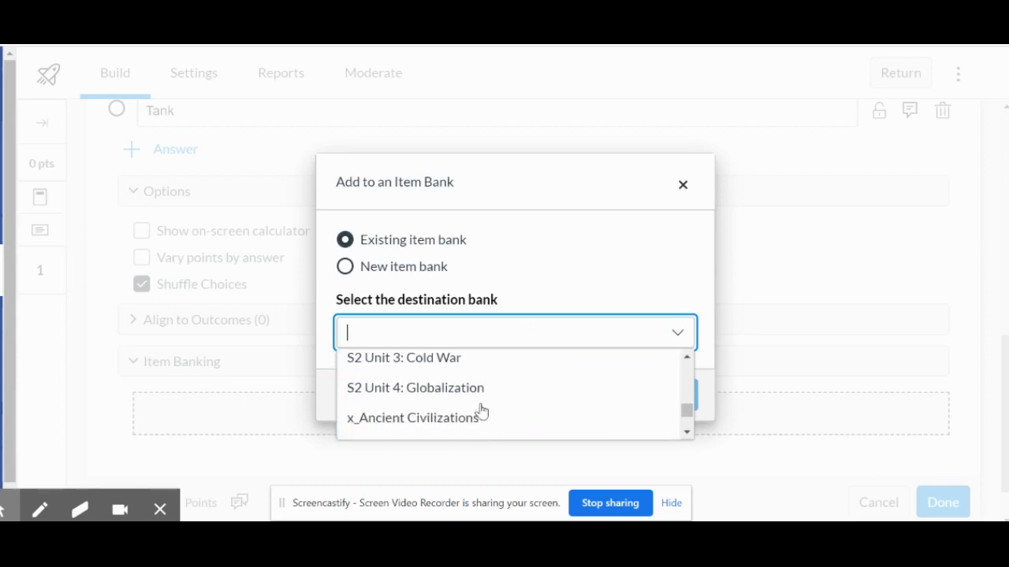
scroll(479, 409, up, 3)
scroll(479, 411, up, 5)
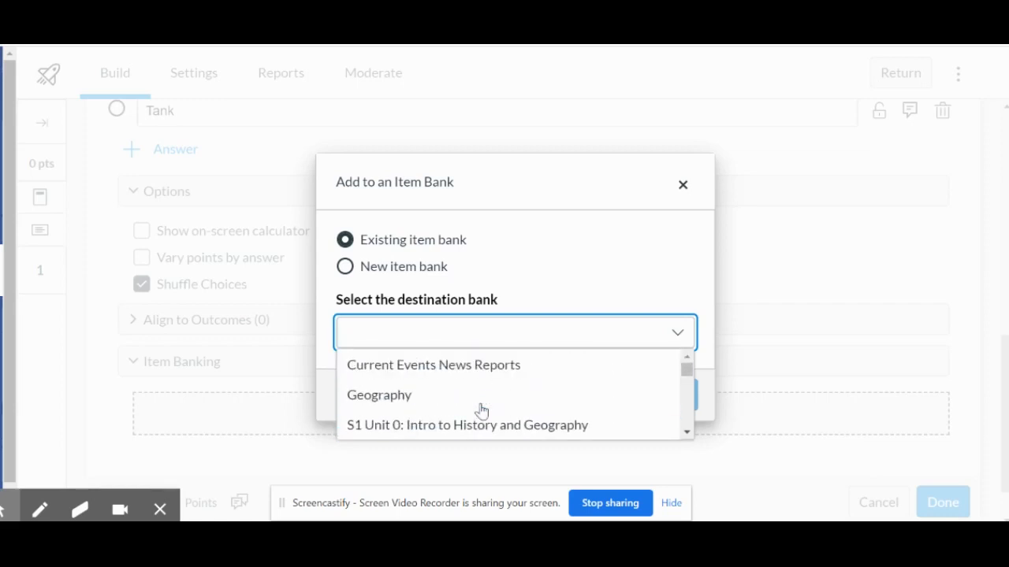
Step: Add the multiple choice question to a new item bank titled "New Fake Question Bank"
click(525, 272)
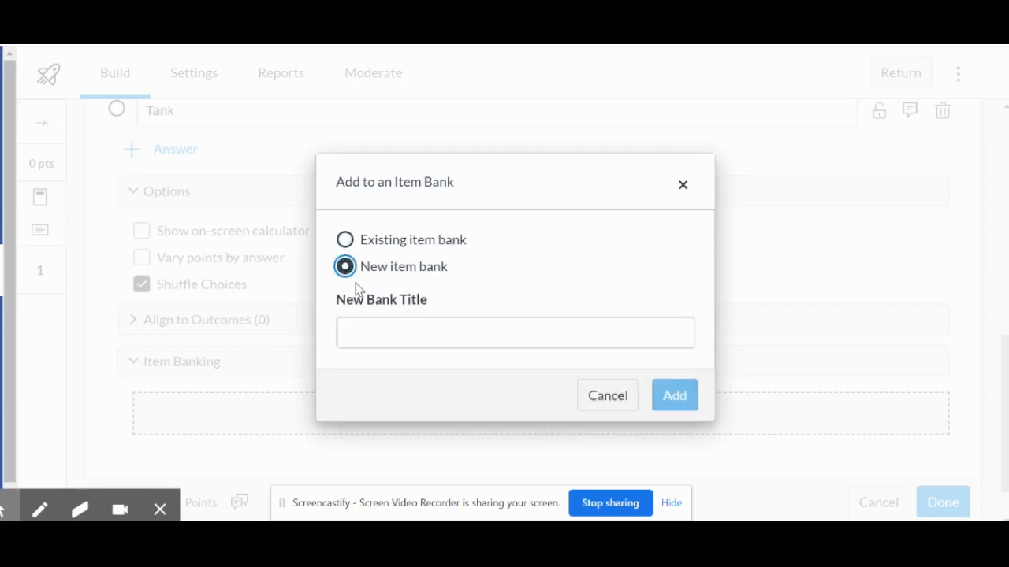
click(357, 333)
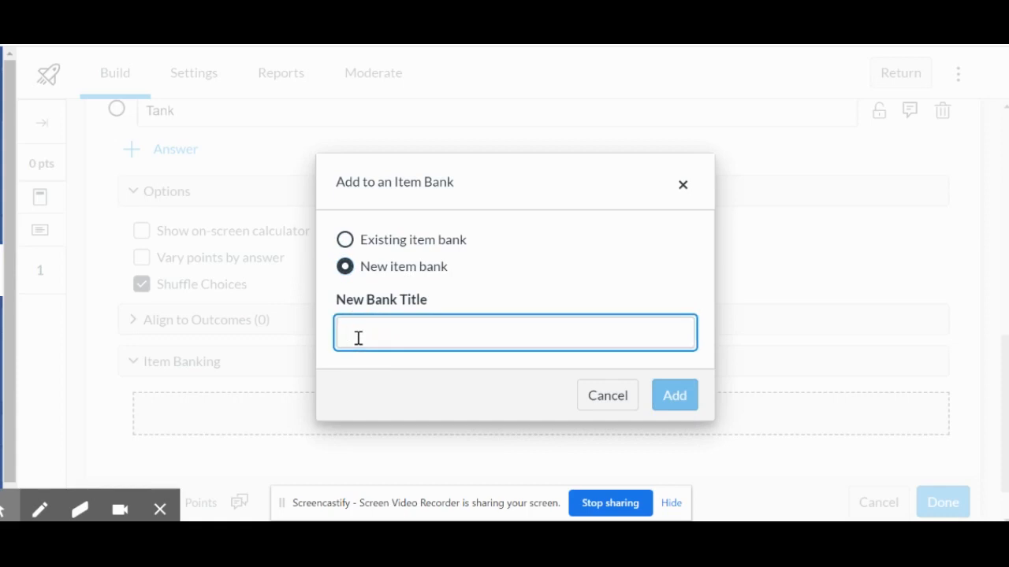
text(New Fake Question Bank)
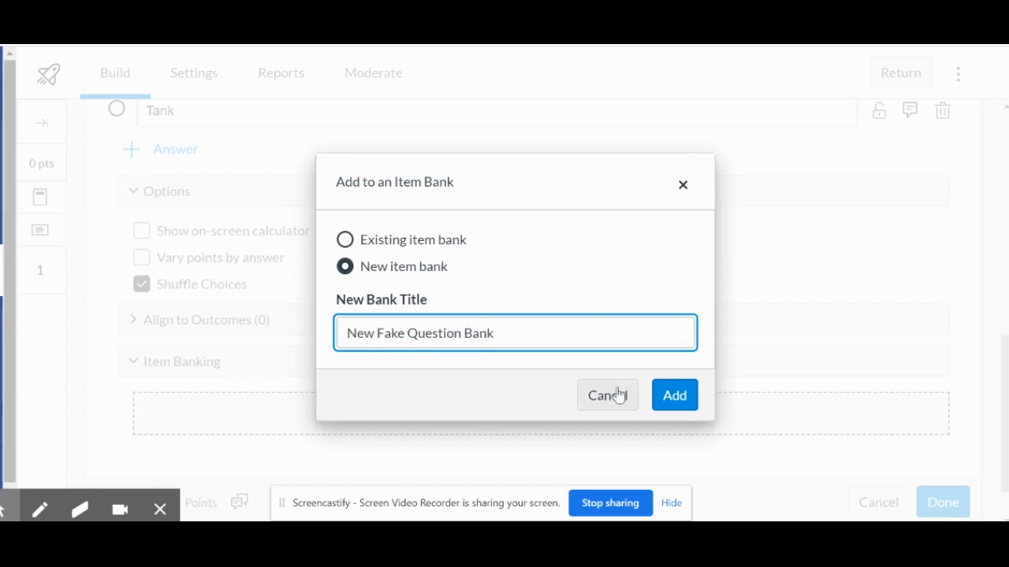
click(672, 395)
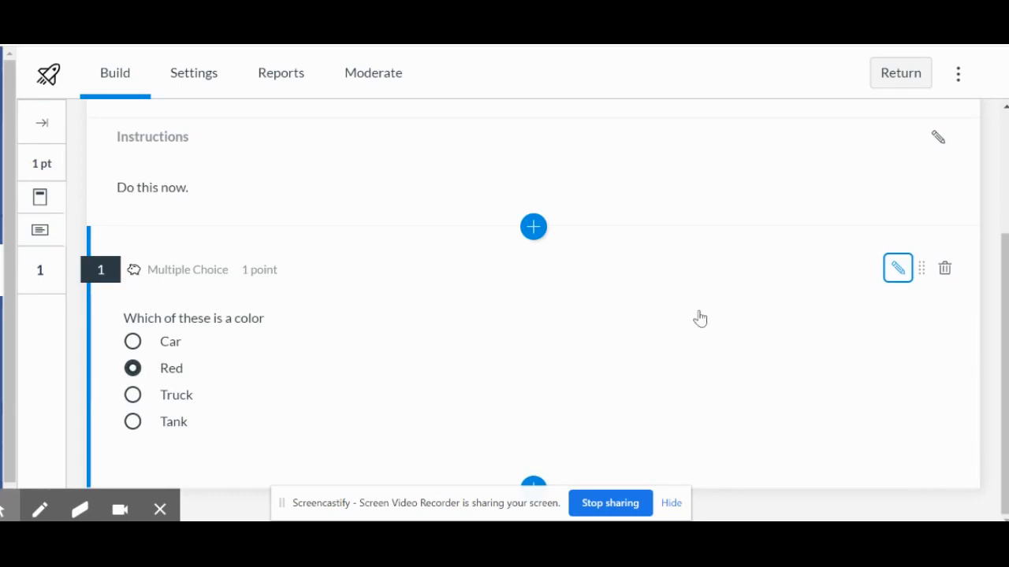
Step: Insert a categorization question after question 1 with the stem "Drag the items in to the right category"
click(533, 486)
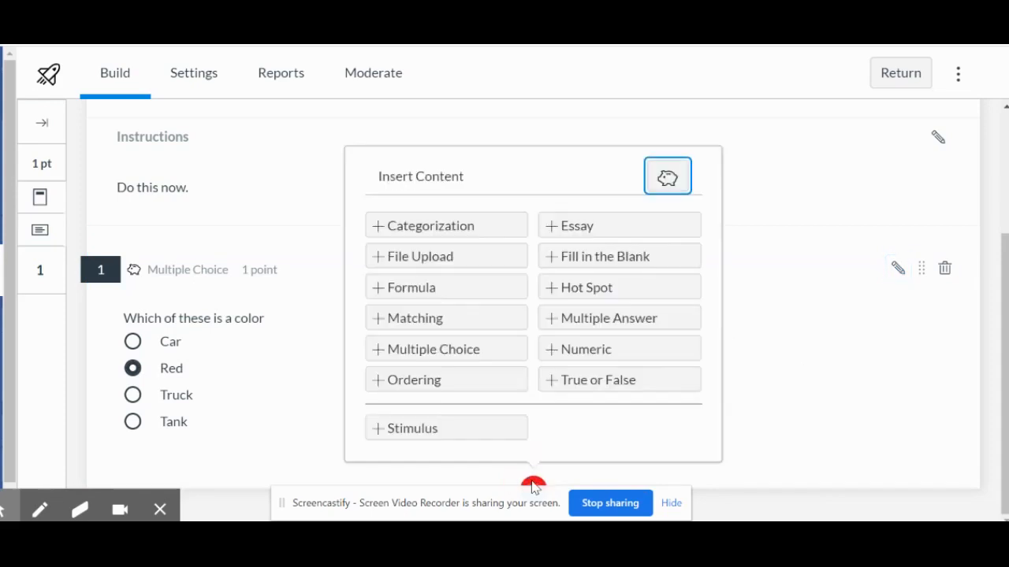
click(397, 230)
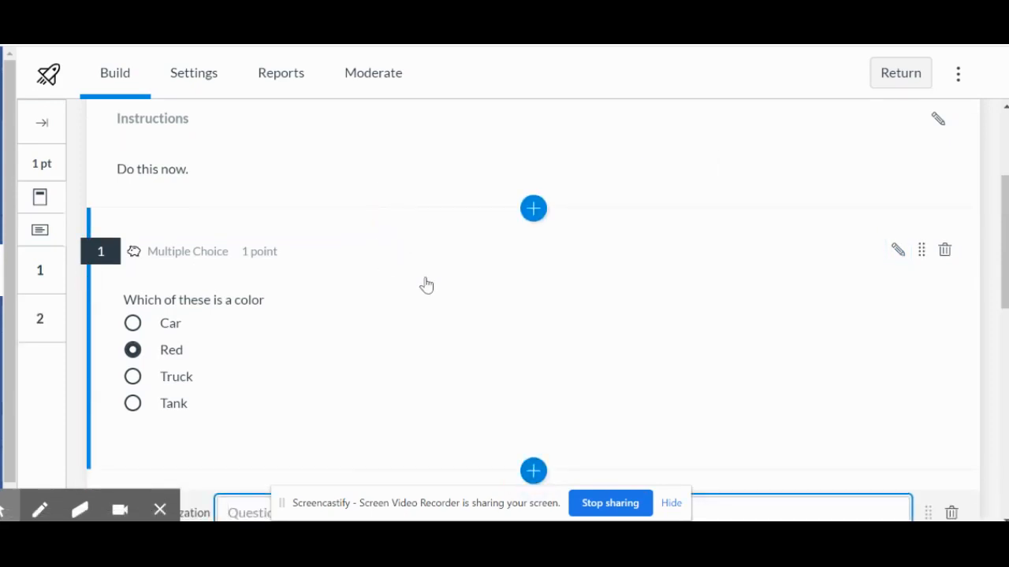
scroll(426, 284, down, 1)
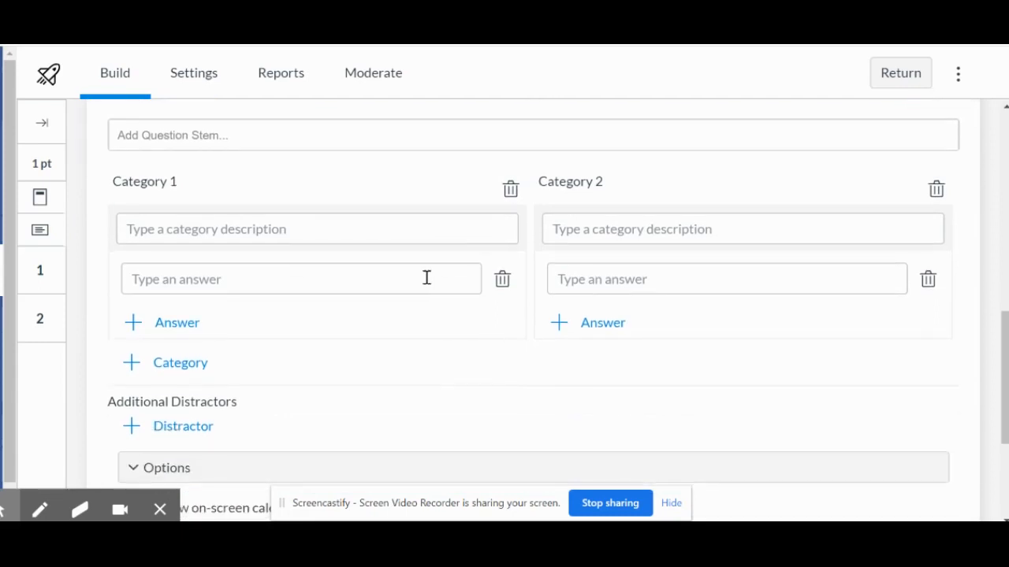
click(205, 145)
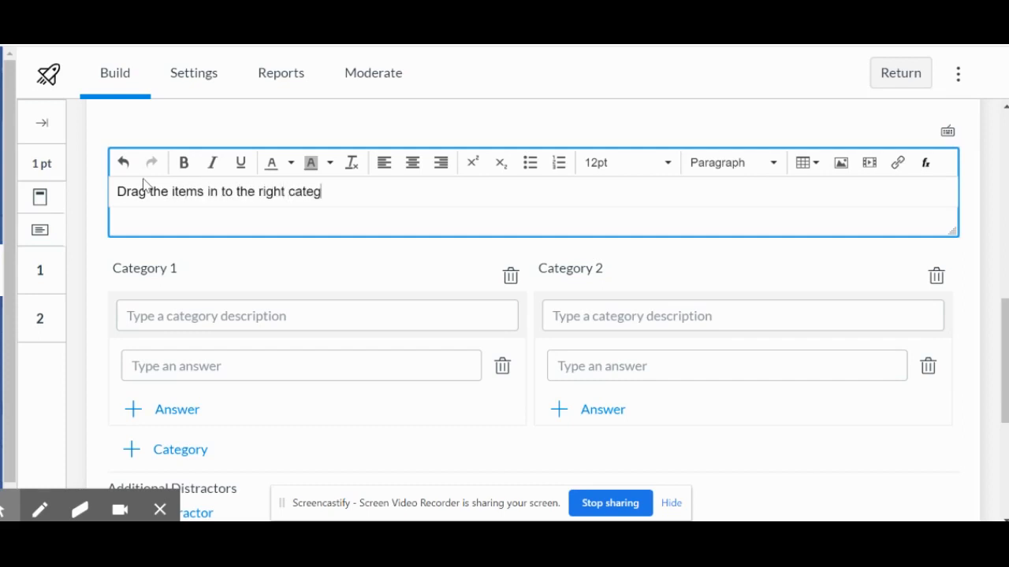
Step: Describe the categorization question's two categories as "Countries" and "Cities"
click(177, 317)
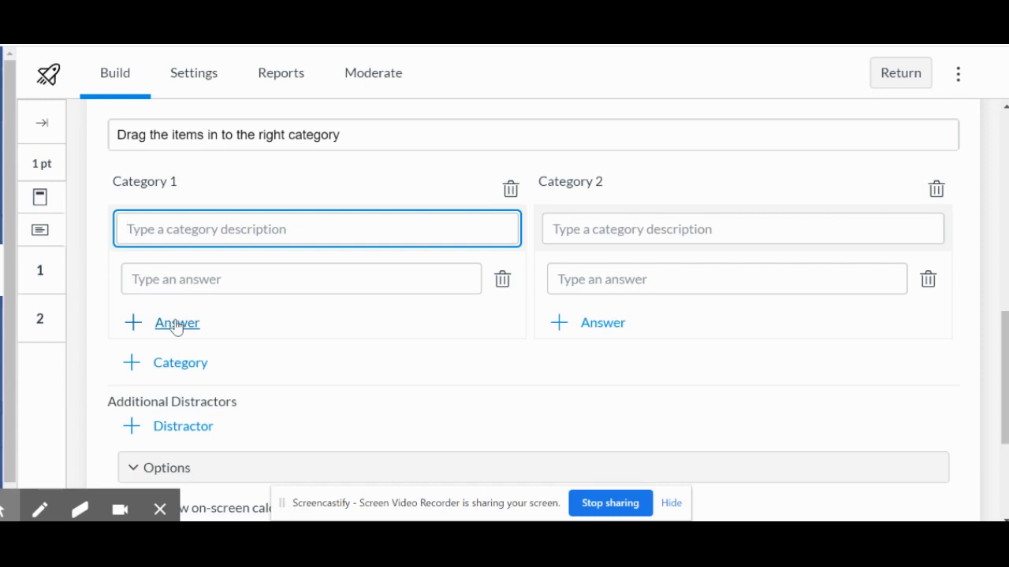
text(C)
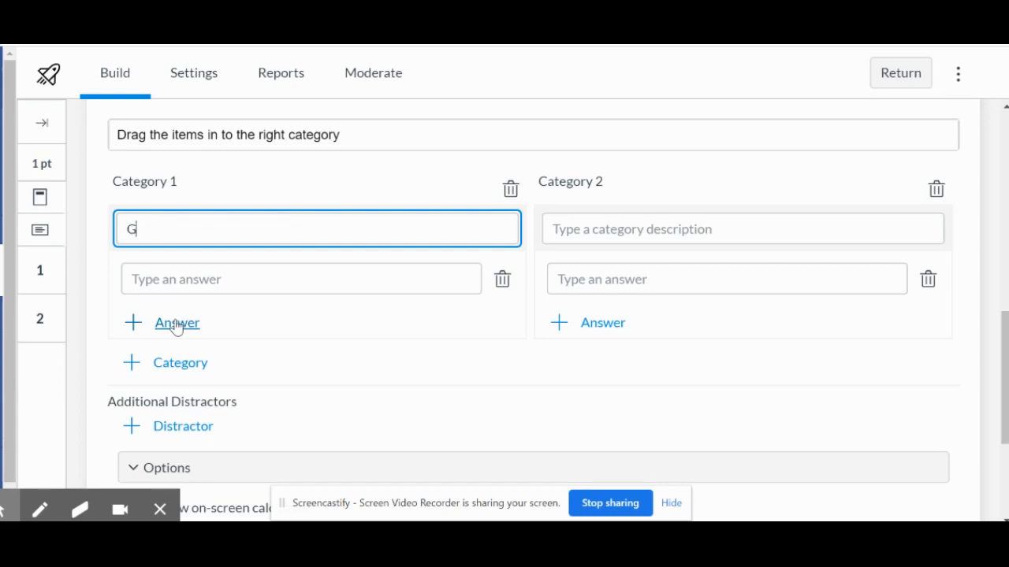
key(BackSpace)
text(Countries)
click(592, 229)
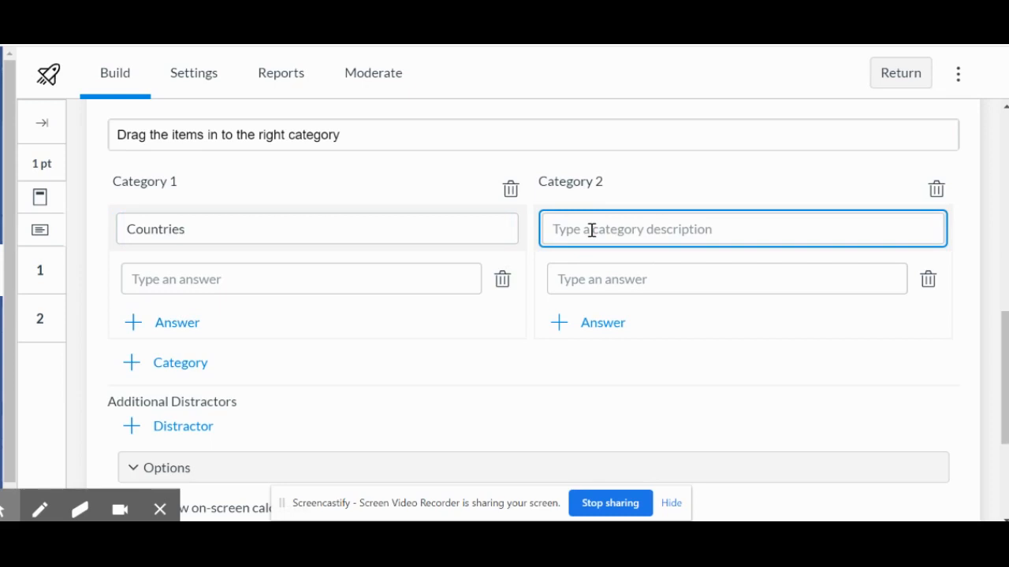
text(Cities)
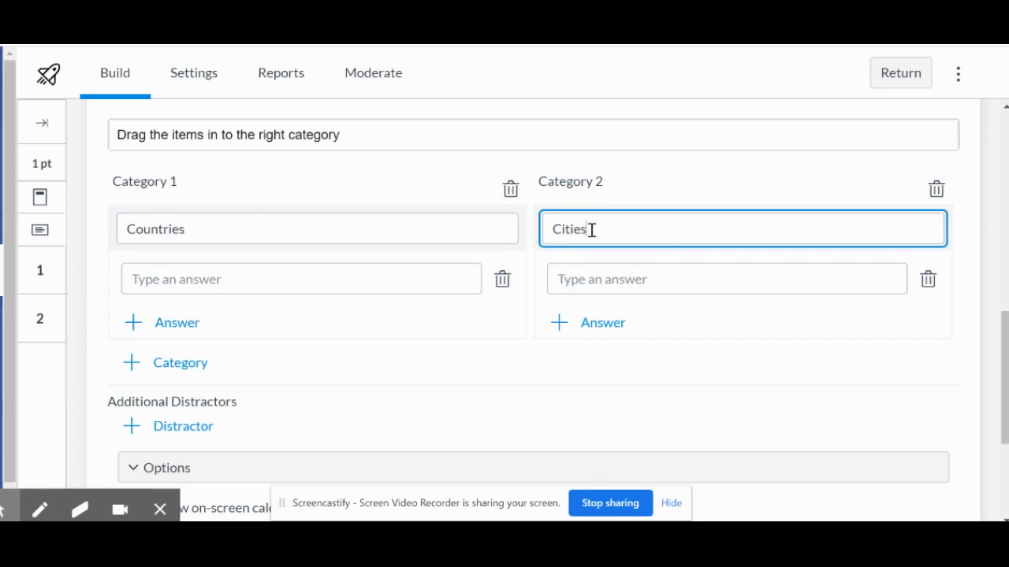
Step: Enter USA and USSR as the two answers of the Countries category
click(216, 279)
text(SU)
key(BackSpace)
key(BackSpace)
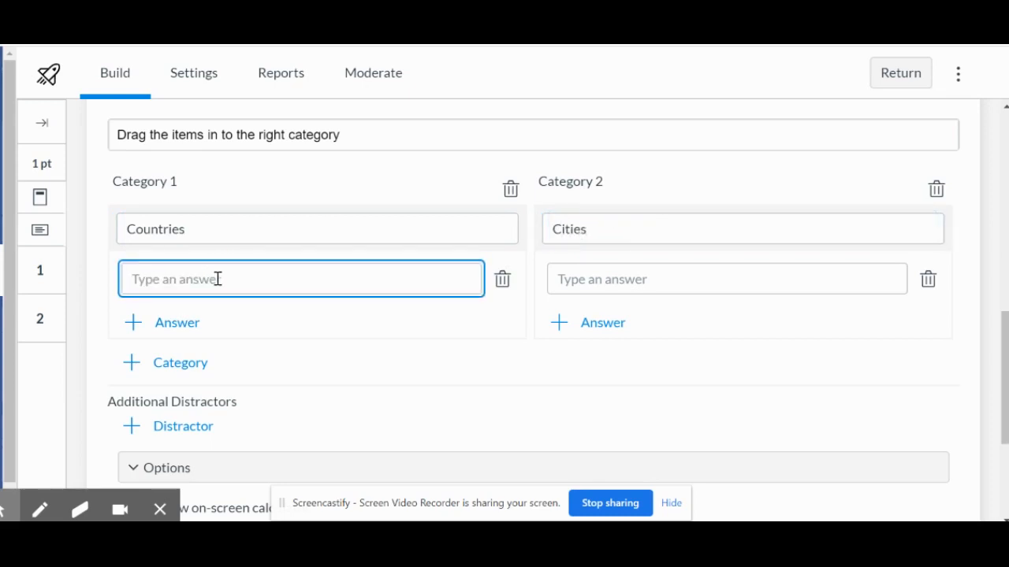
text(USA)
click(163, 327)
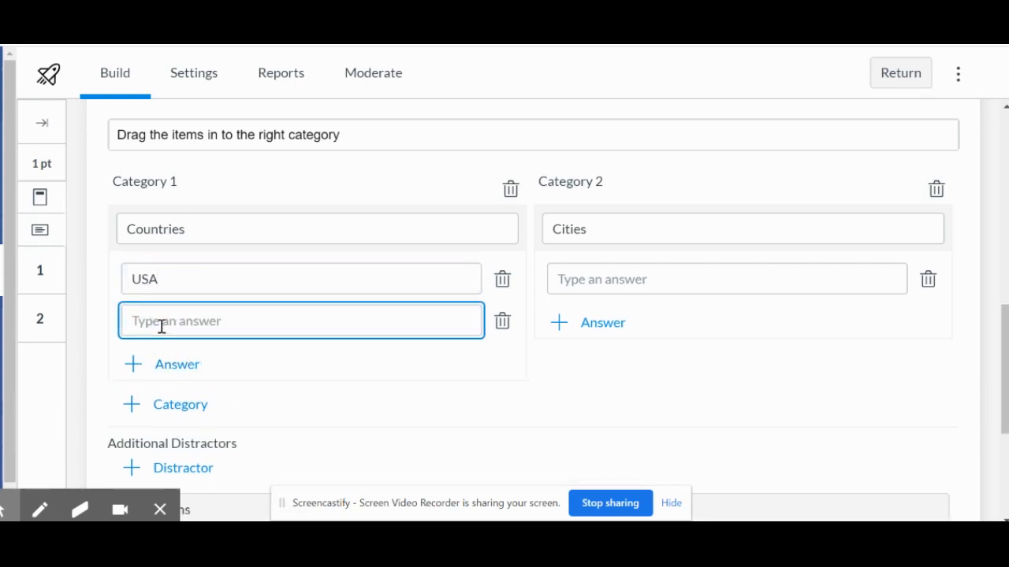
text(USSR)
Step: Enter Chicago and Moscow as the two answers of the Cities category
click(582, 283)
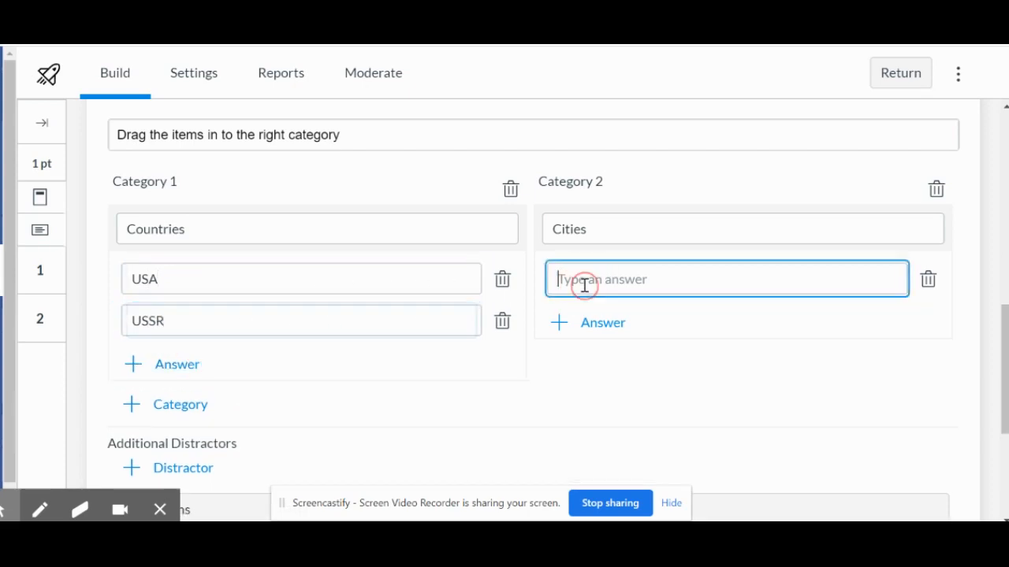
text(Chicago)
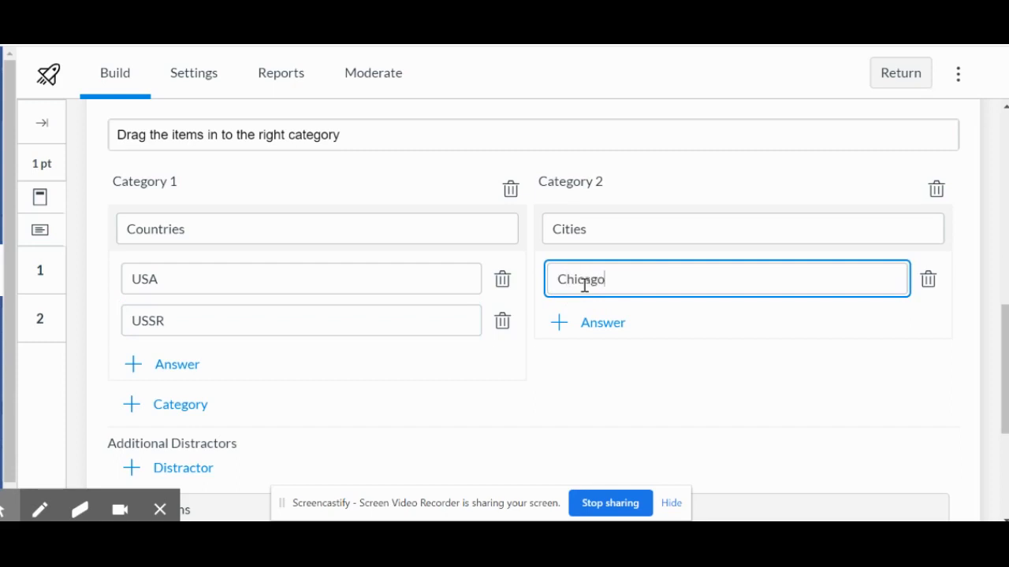
click(601, 321)
text(Moscow)
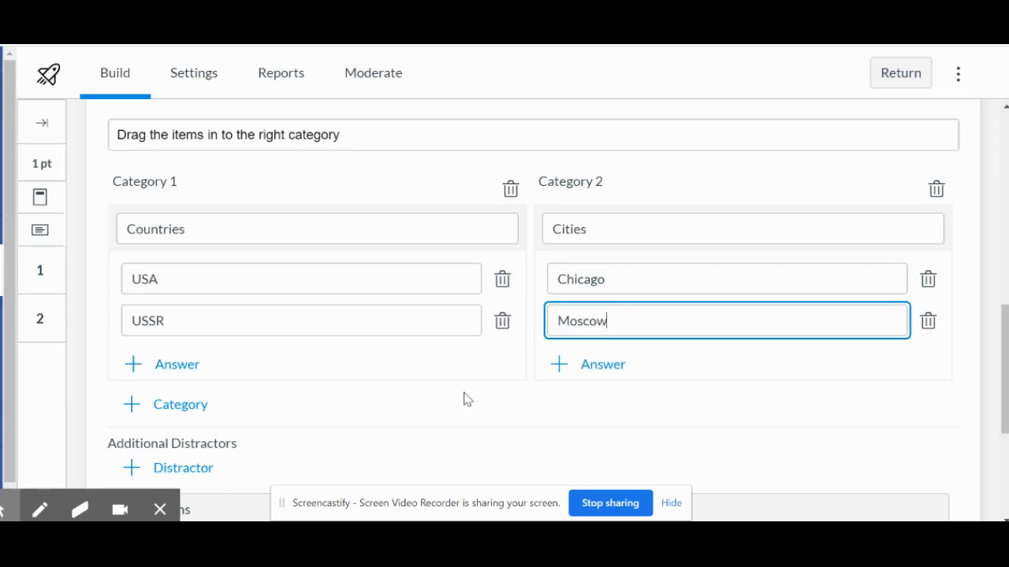
Step: Add the categorization question to the existing item bank "New Fake Question Bank"
scroll(464, 398, down, 2)
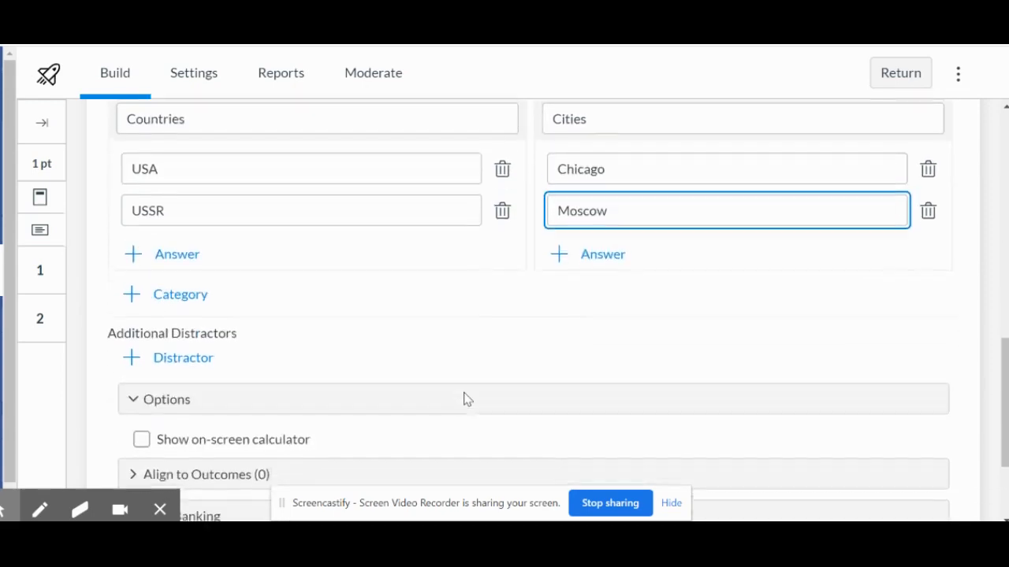
scroll(464, 399, down, 2)
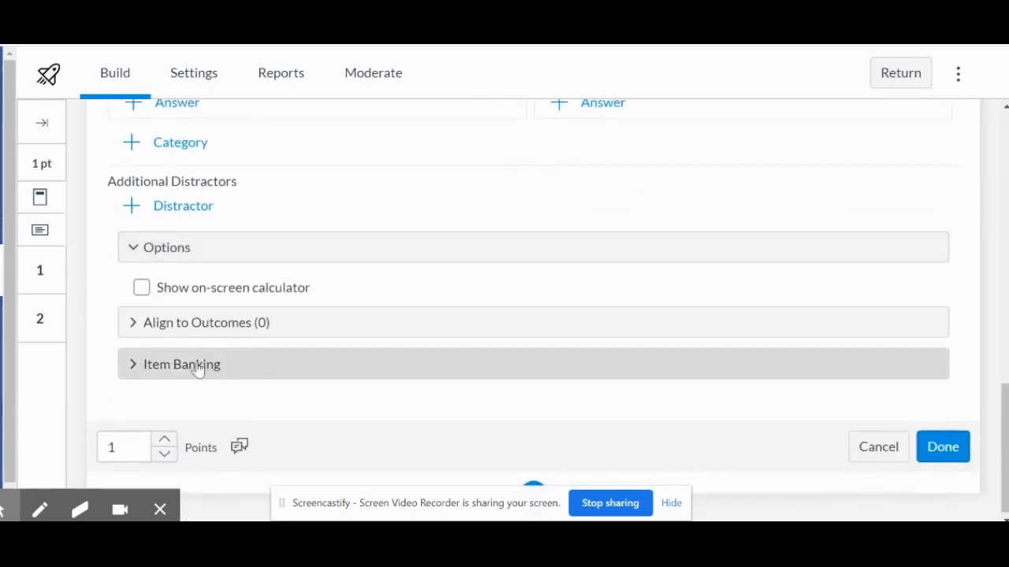
click(131, 370)
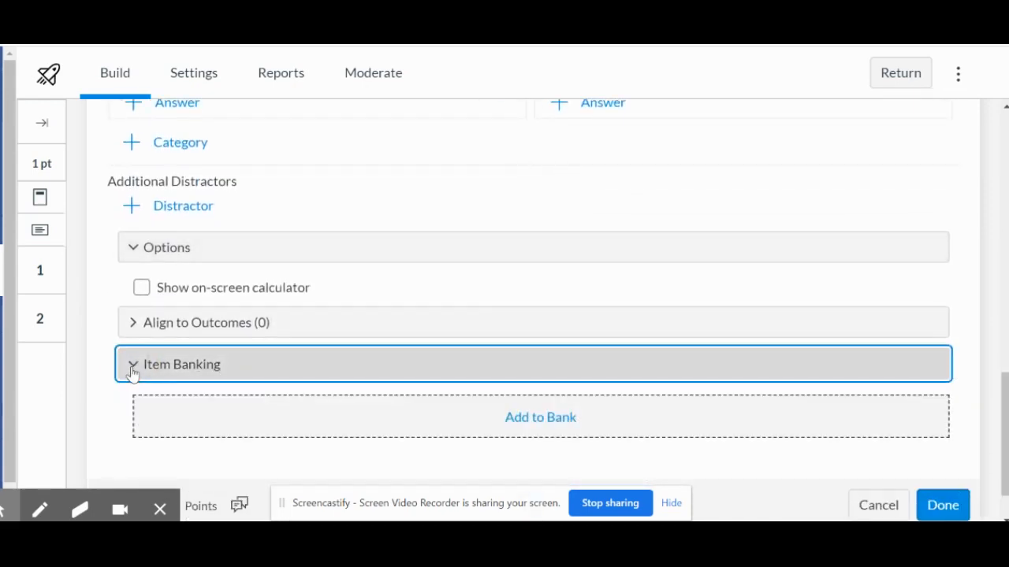
click(515, 417)
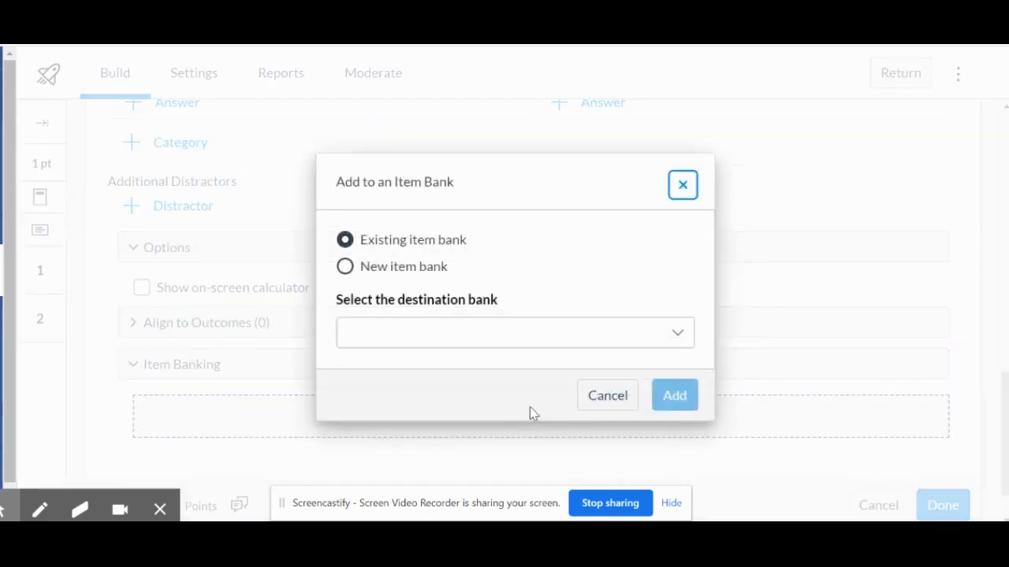
click(522, 329)
scroll(468, 408, down, 1)
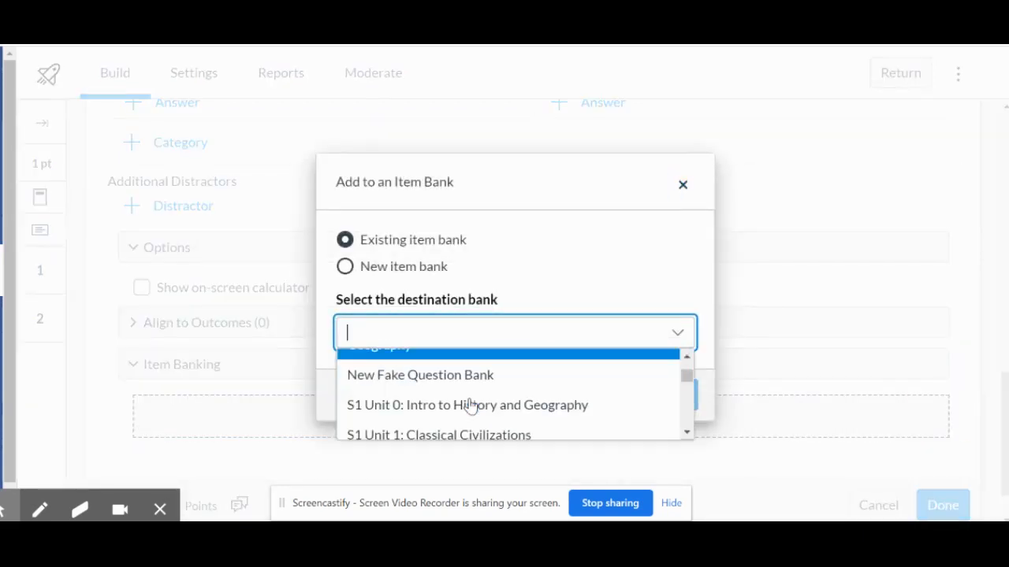
click(465, 377)
click(686, 398)
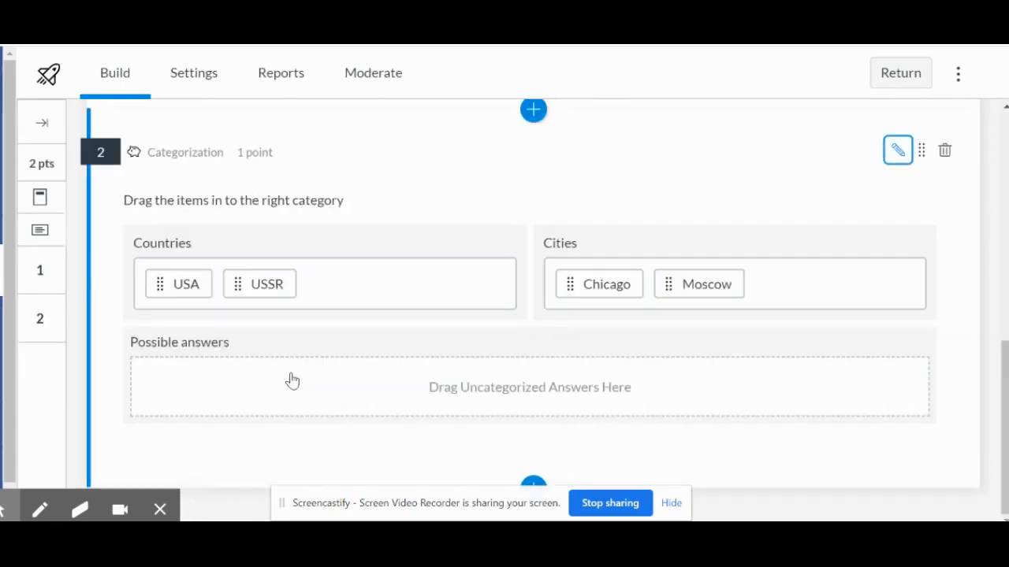
Step: Open the banked categorization question for editing within its item bank, review its fields and options, and cancel the edit
click(609, 192)
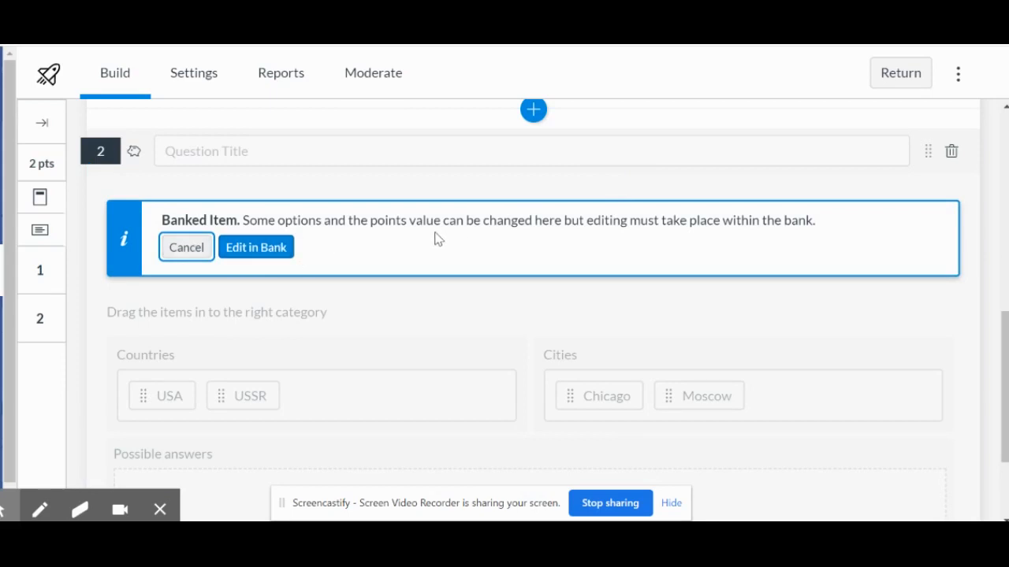
click(272, 247)
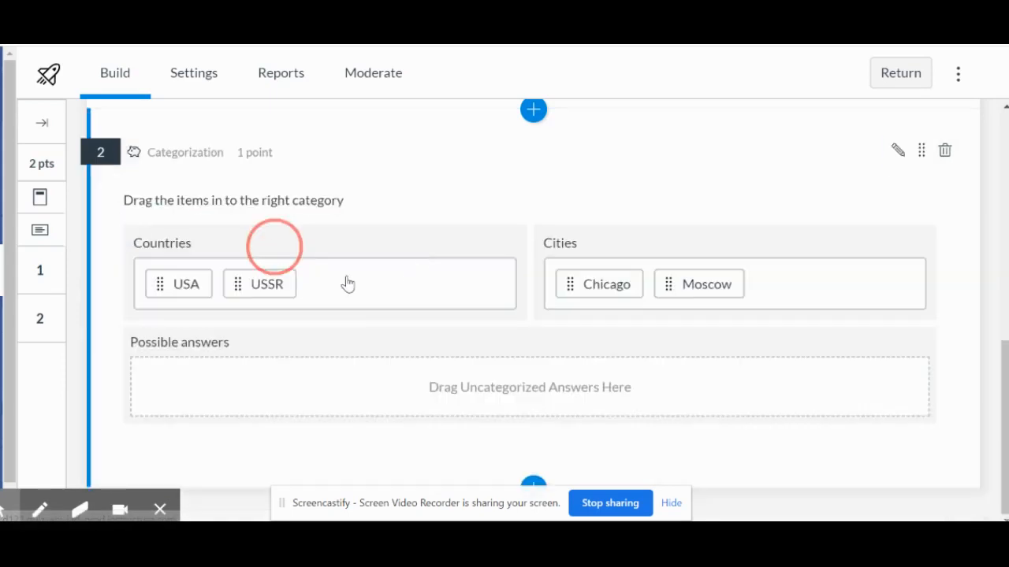
right_click(405, 325)
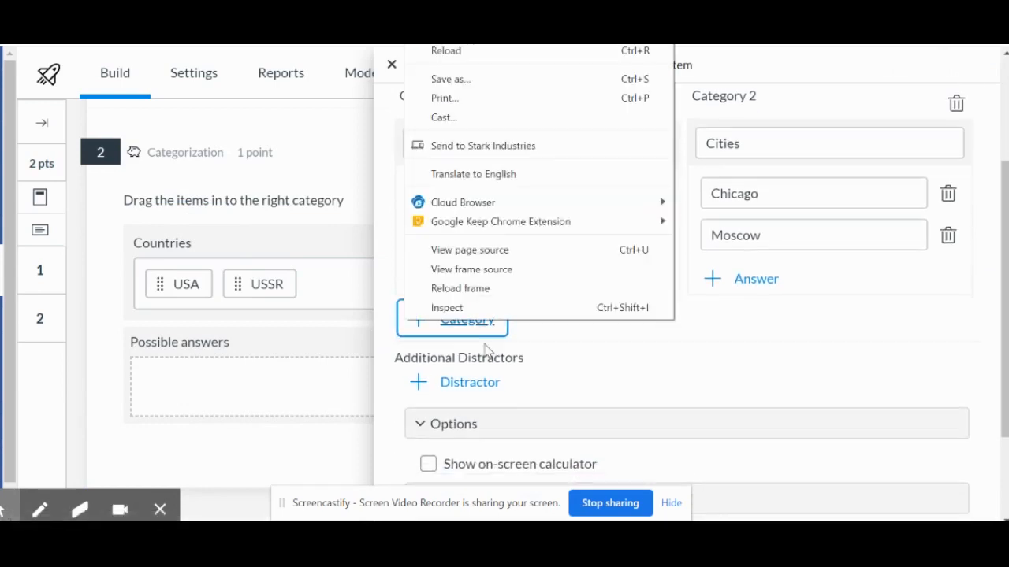
click(686, 373)
scroll(687, 374, down, 2)
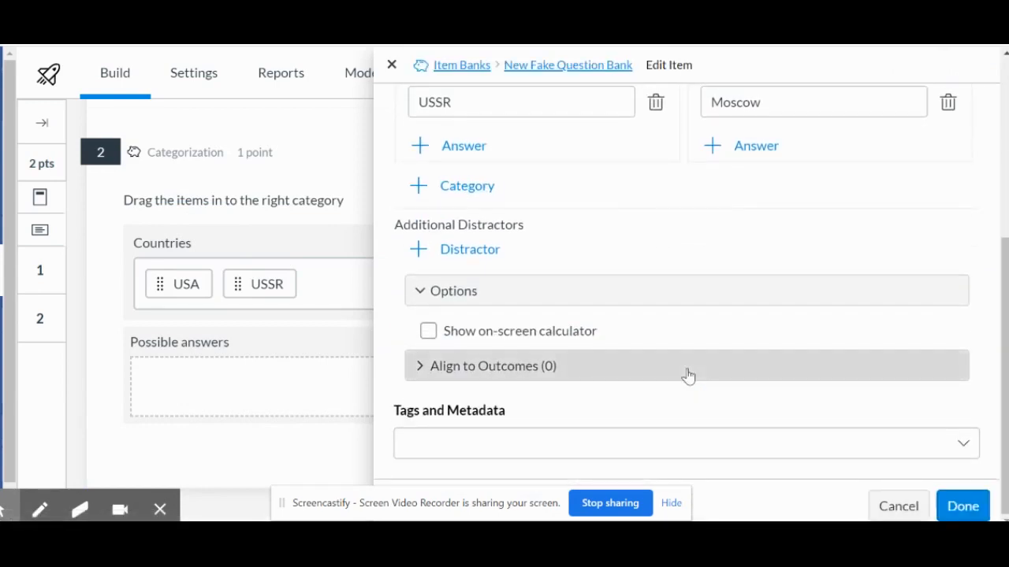
scroll(687, 376, up, 3)
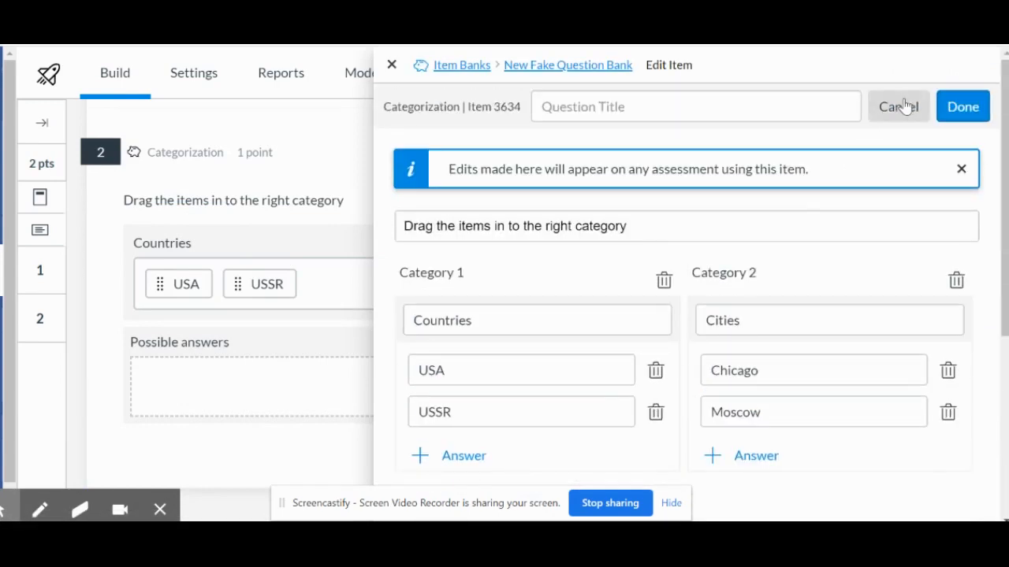
click(904, 107)
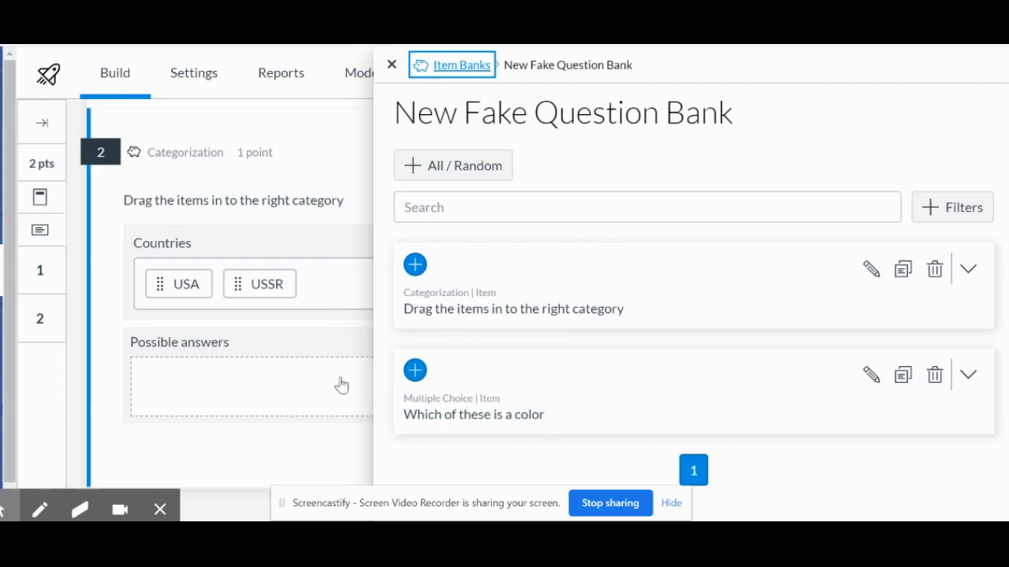
Step: Close the item bank and leave the categorization question's editor without changing anything
click(298, 429)
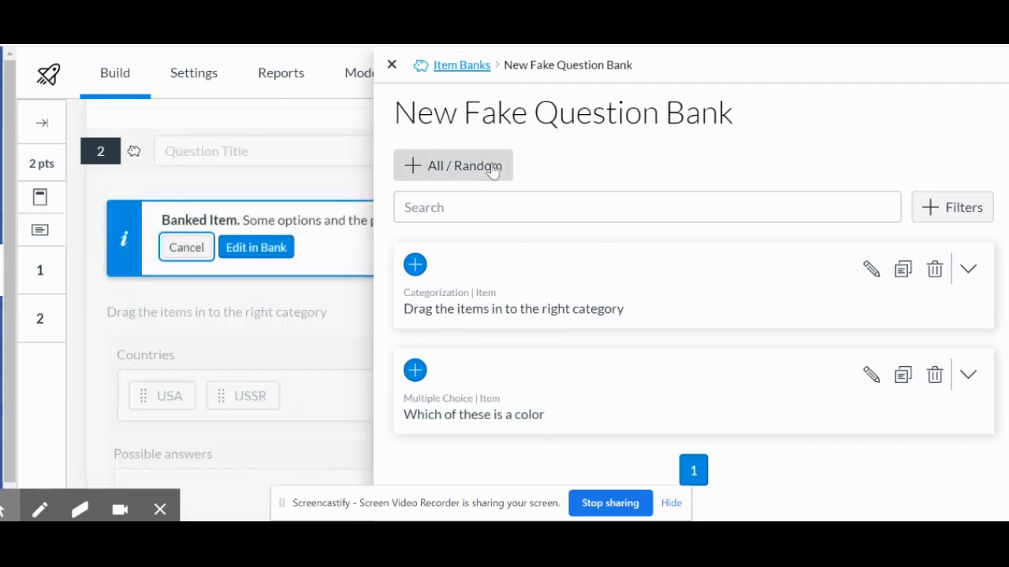
click(392, 65)
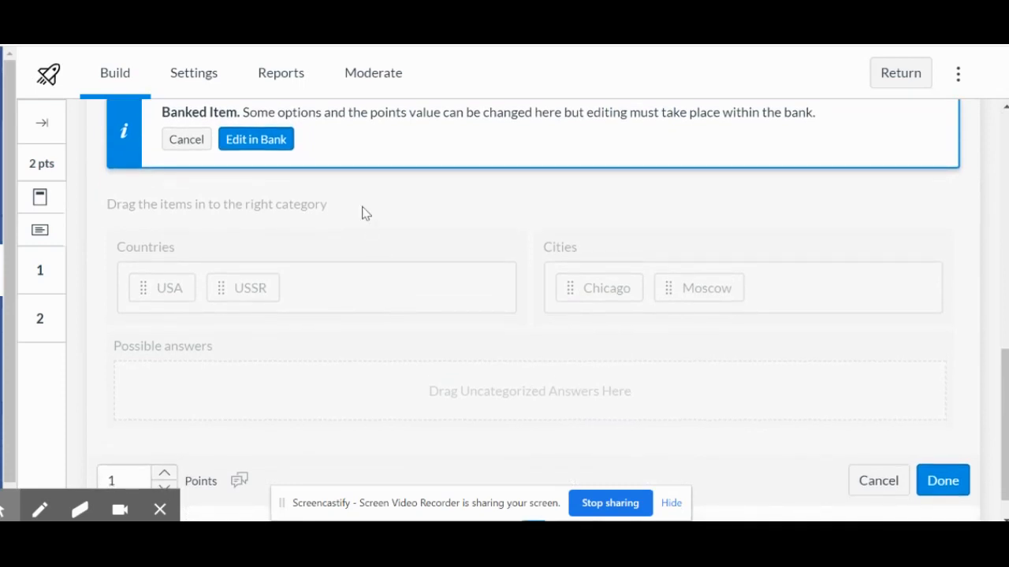
click(189, 142)
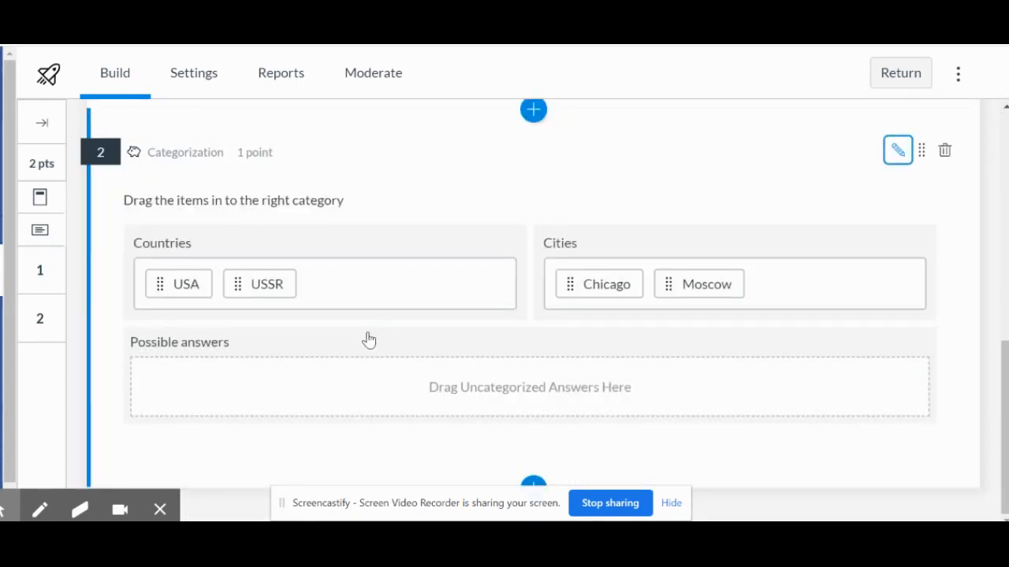
Step: Add an Ordering question after the categorization question with the stem "Put these in the correct order"
click(535, 484)
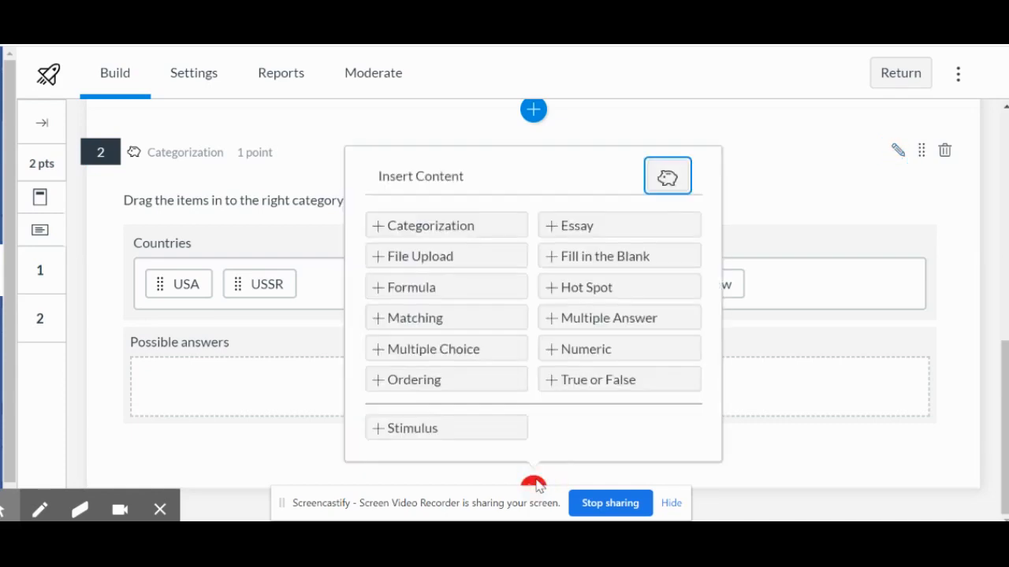
click(393, 381)
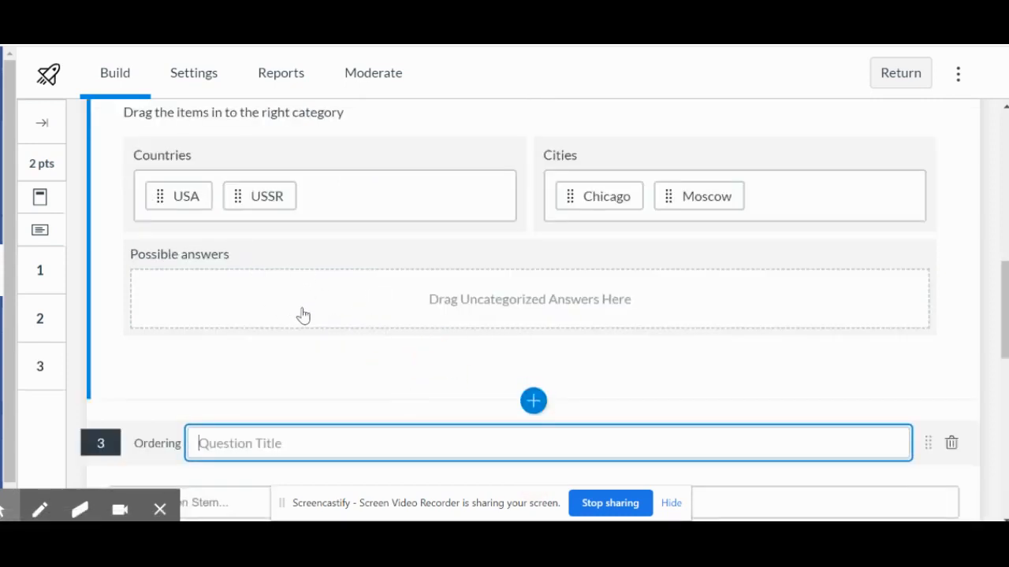
scroll(302, 315, down, 3)
click(186, 240)
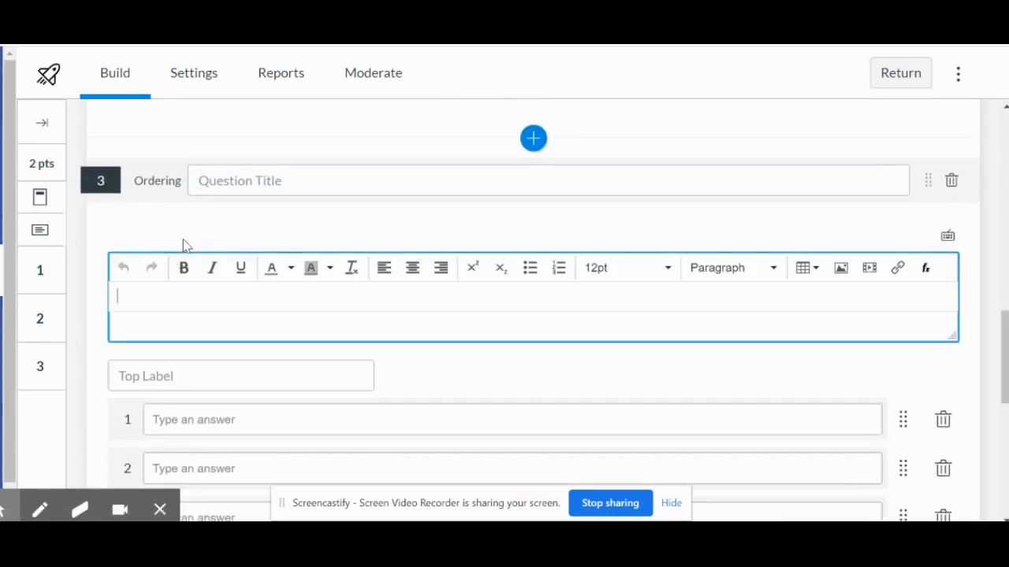
text(Put these)
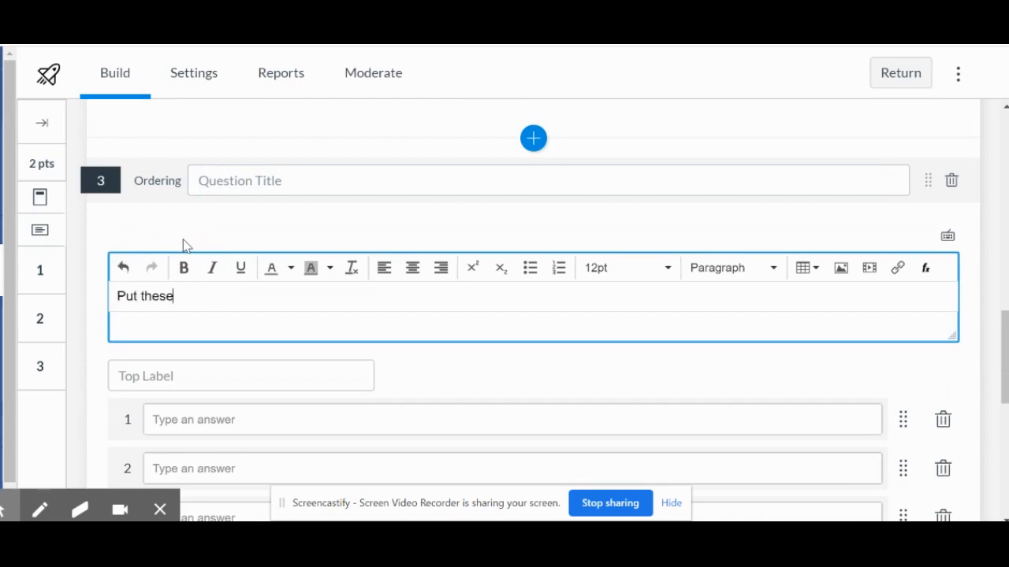
text( in the correct order)
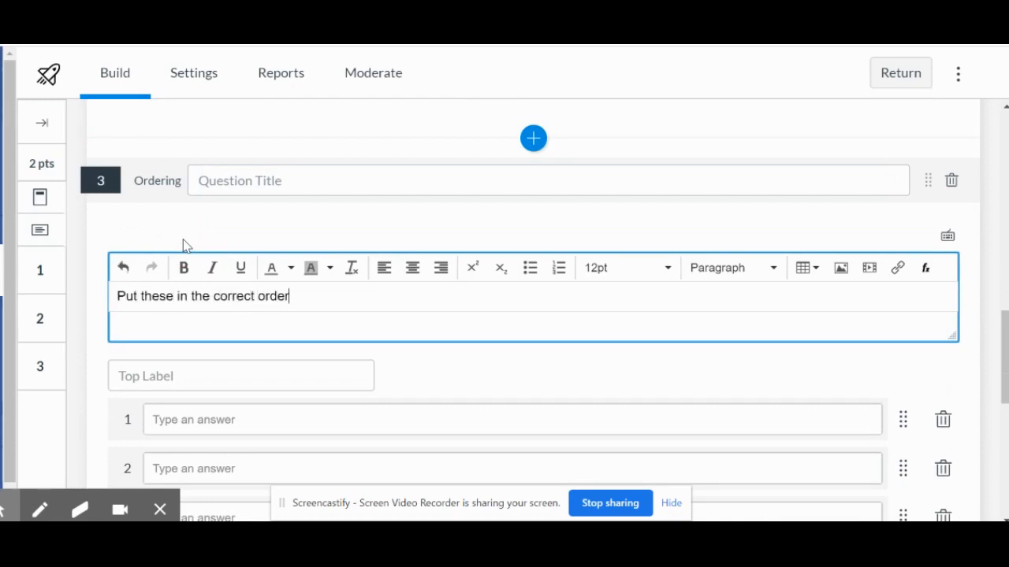
Step: Set the ordering question's top label to "Wars"
scroll(184, 244, down, 3)
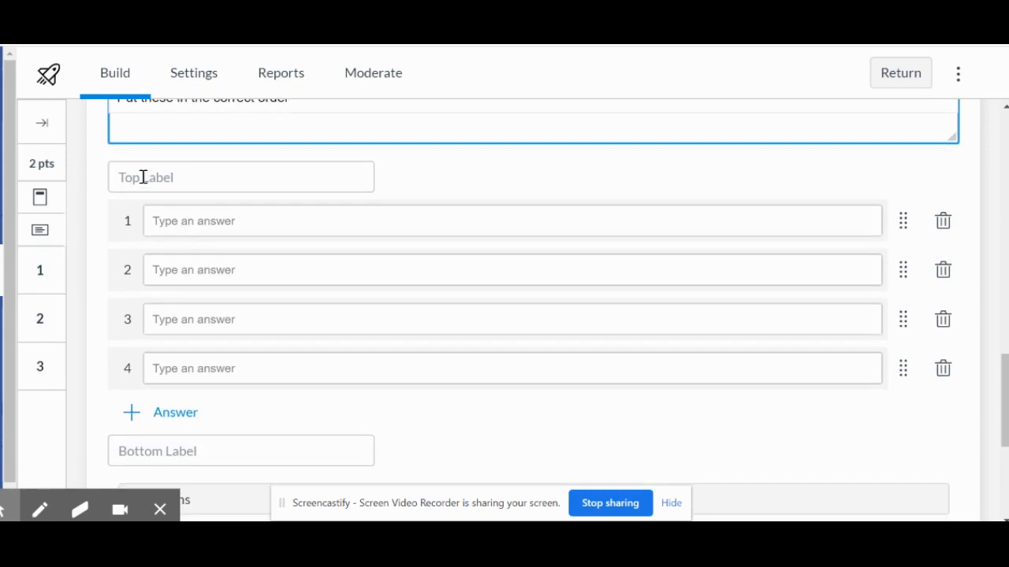
click(143, 177)
scroll(143, 177, down, 1)
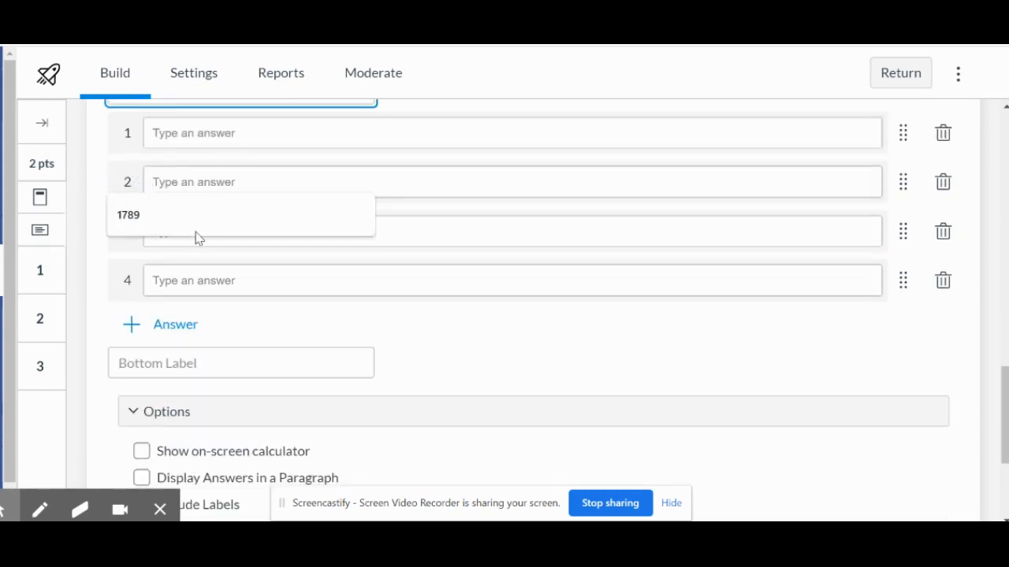
click(415, 131)
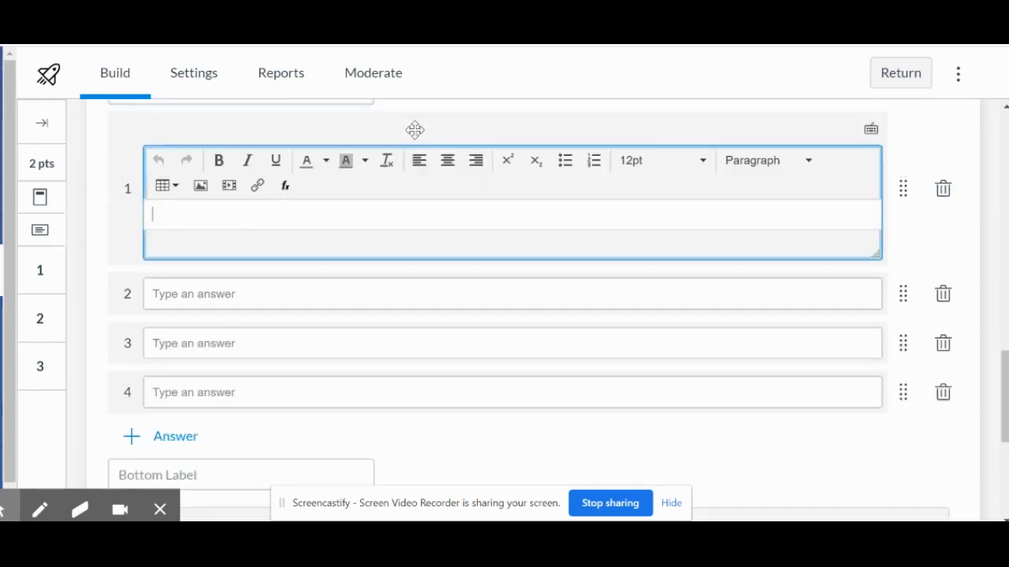
scroll(414, 131, up, 1)
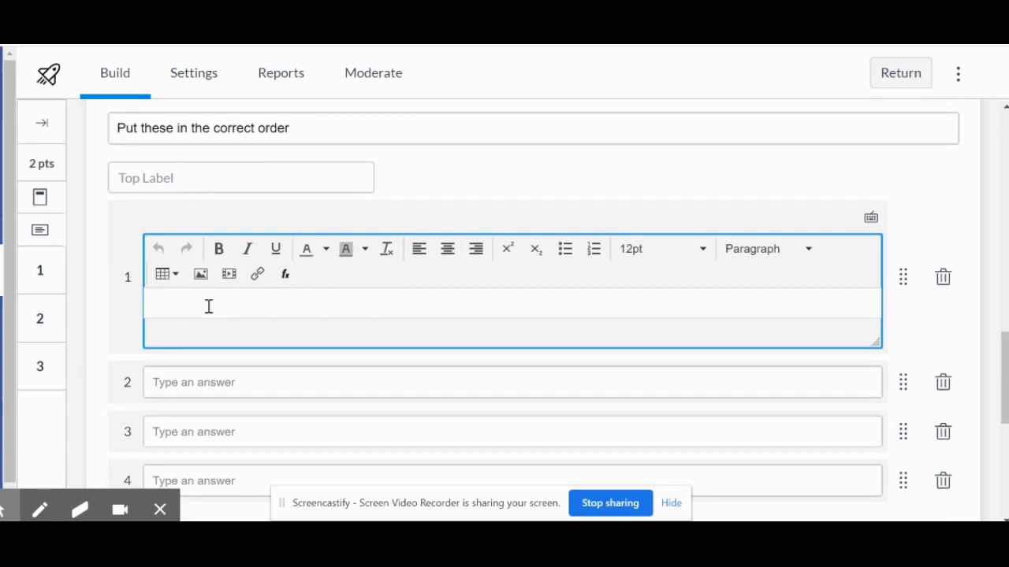
click(155, 175)
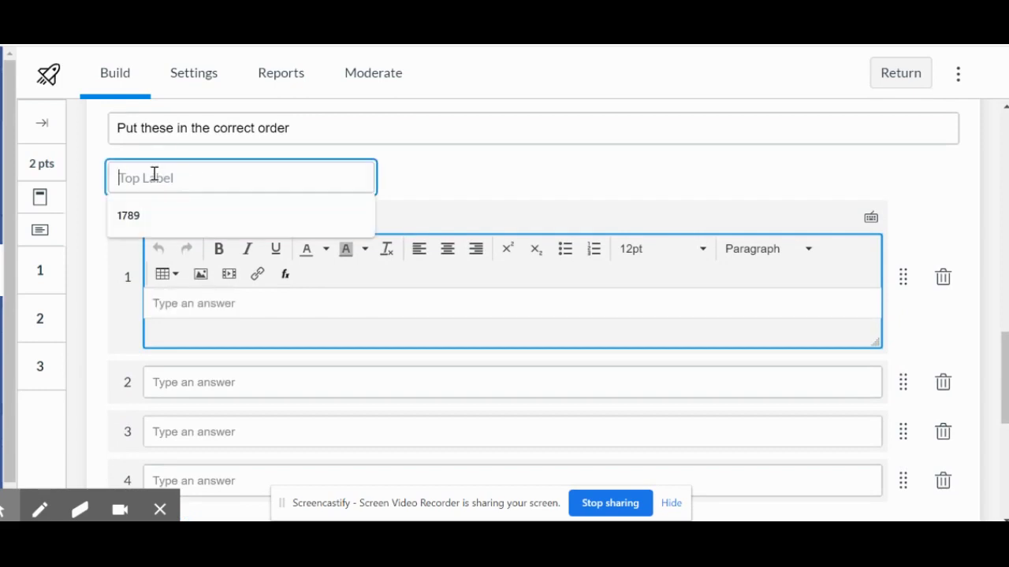
text(Wars)
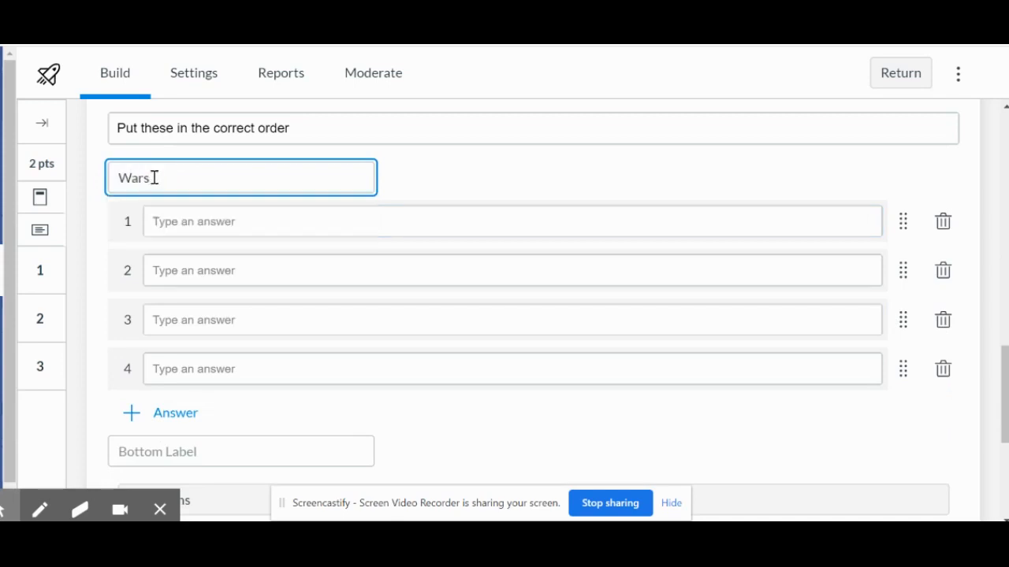
Step: Enter "World War 1", "World War 2" and "War of 1812" as the first three answers of the ordering question
click(180, 226)
text(World War 1)
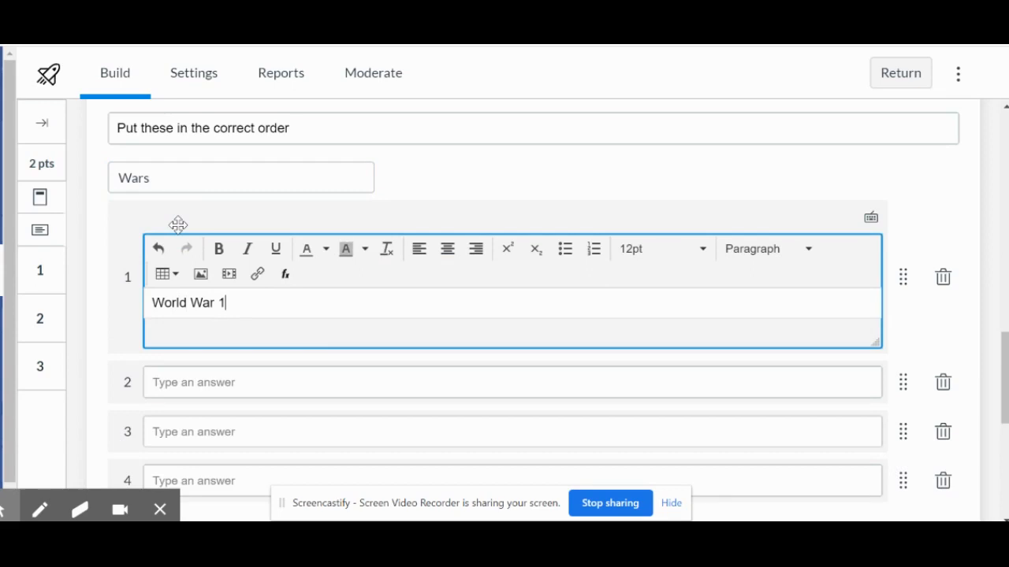
click(162, 383)
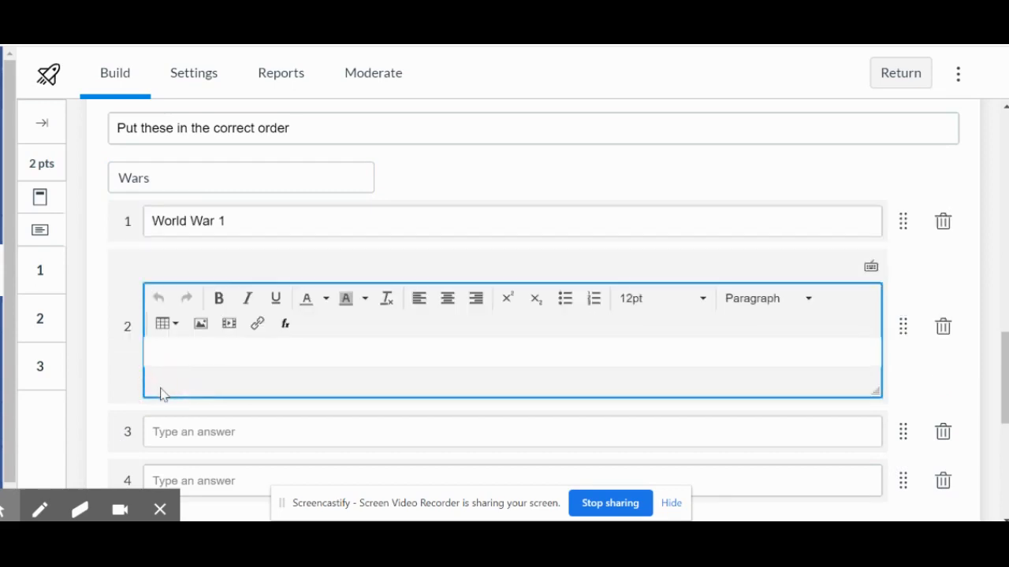
text(World War 2)
scroll(161, 394, down, 1)
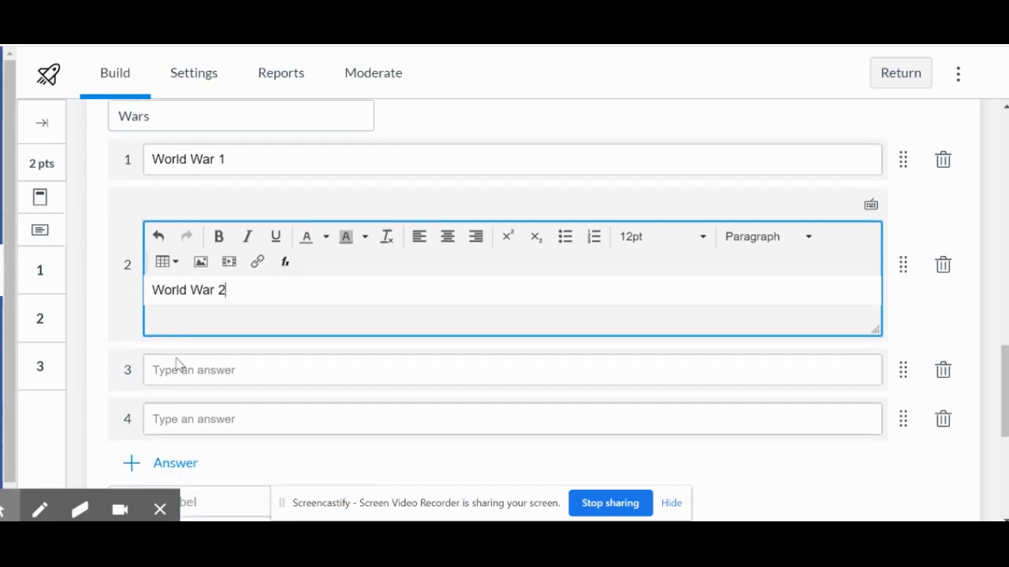
click(166, 372)
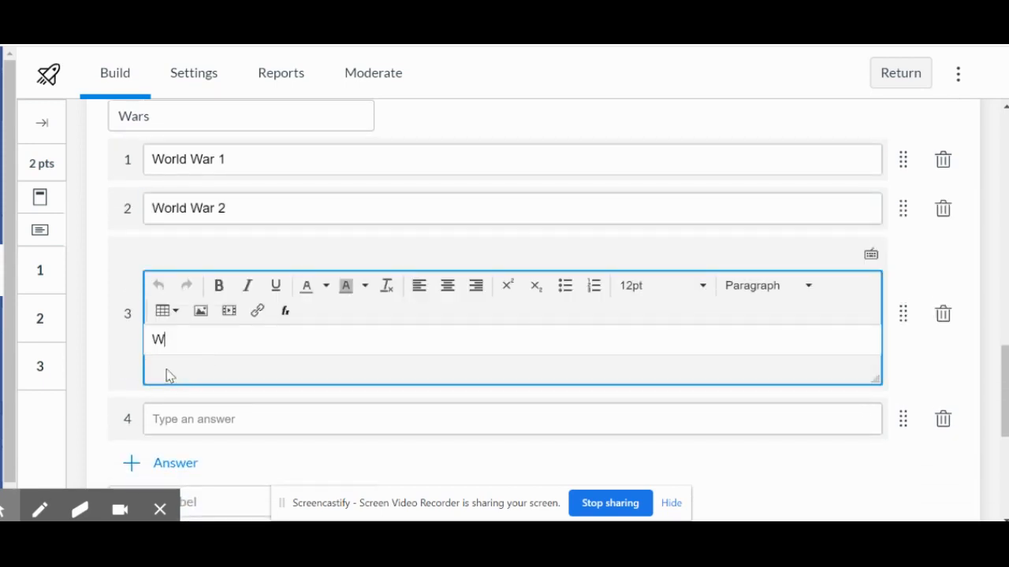
text(War of 1812)
Step: Delete the empty fourth answer and move "War of 1812" to the first position in the order
click(173, 431)
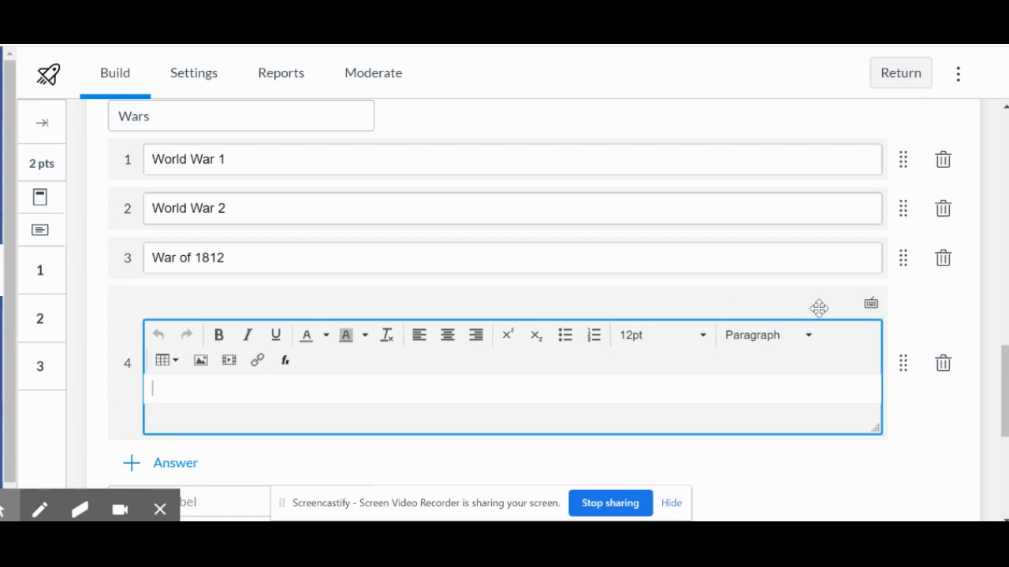
click(943, 364)
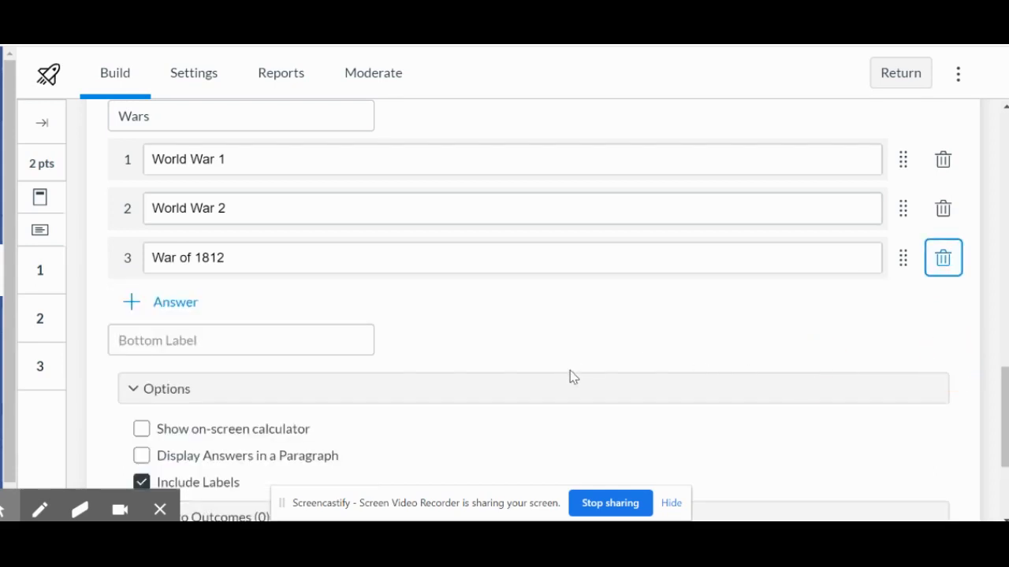
scroll(573, 377, up, 1)
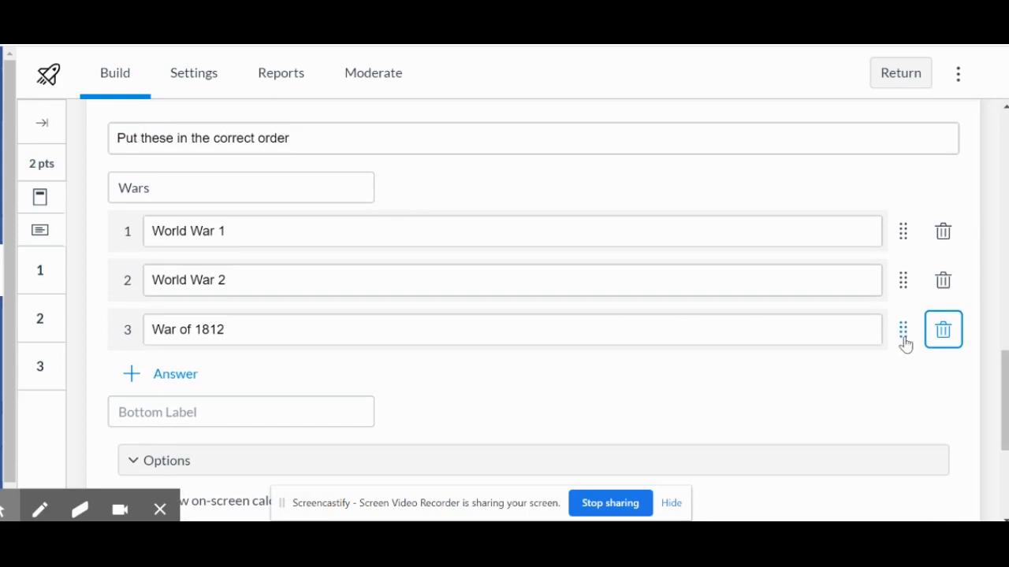
drag(902, 339, 871, 198)
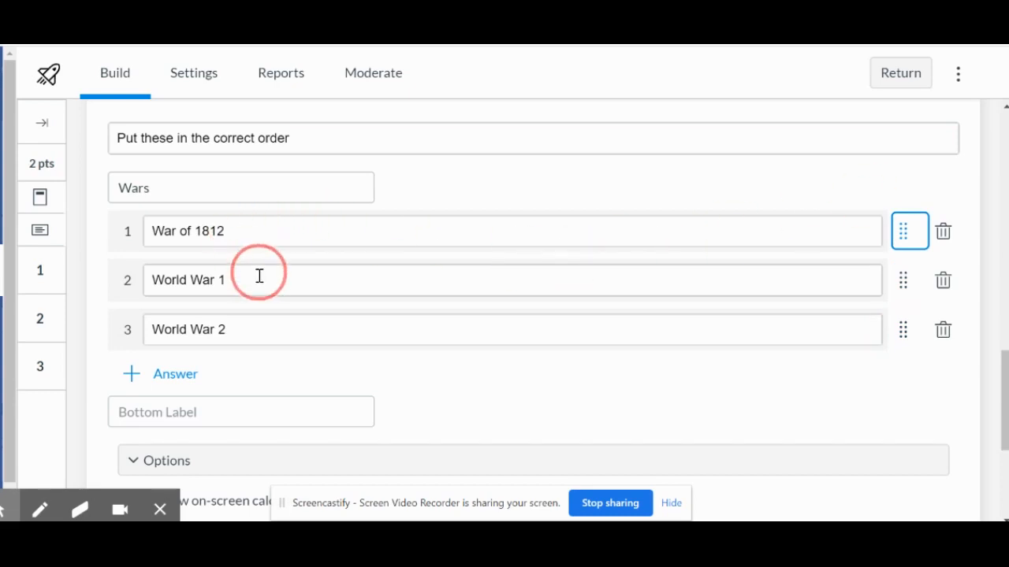
Step: Set the ordering question's value to 3 points
scroll(476, 421, down, 3)
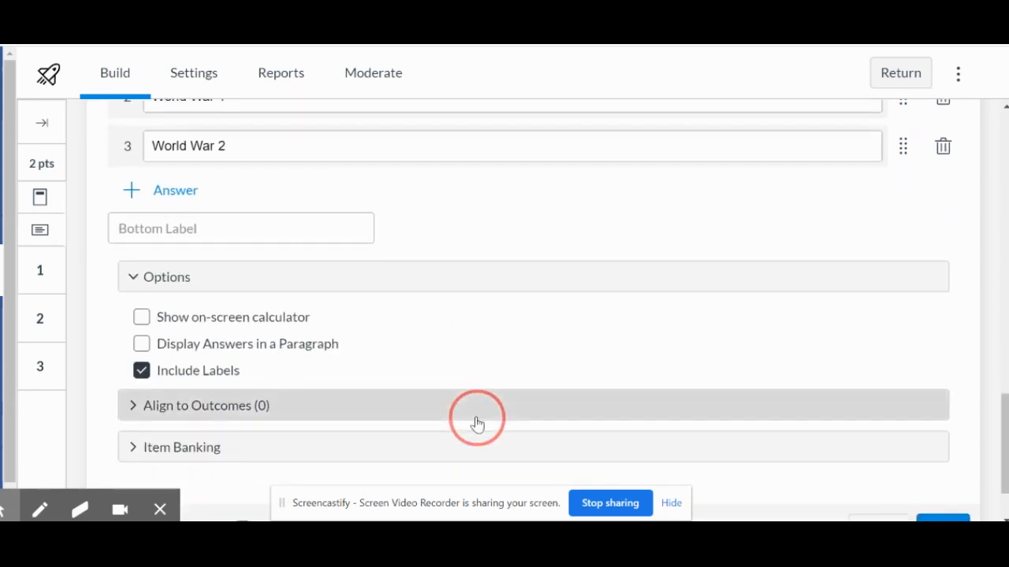
scroll(476, 421, up, 3)
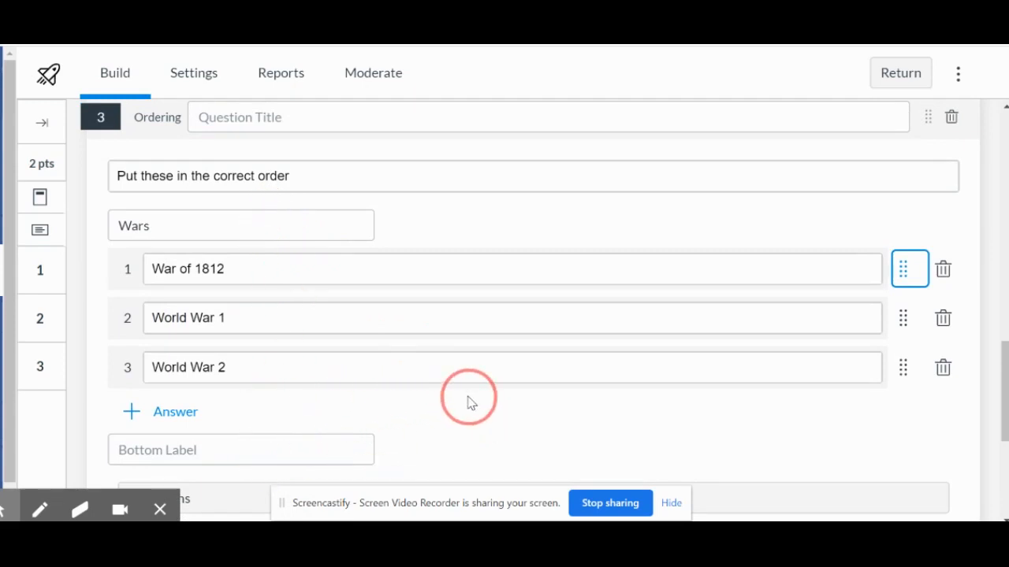
scroll(467, 402, down, 4)
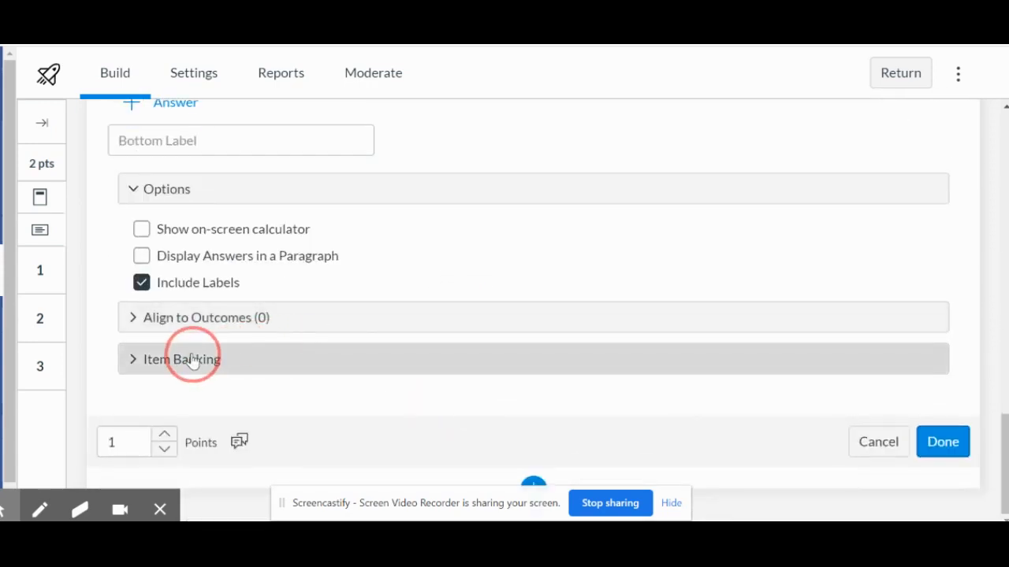
click(164, 434)
click(164, 435)
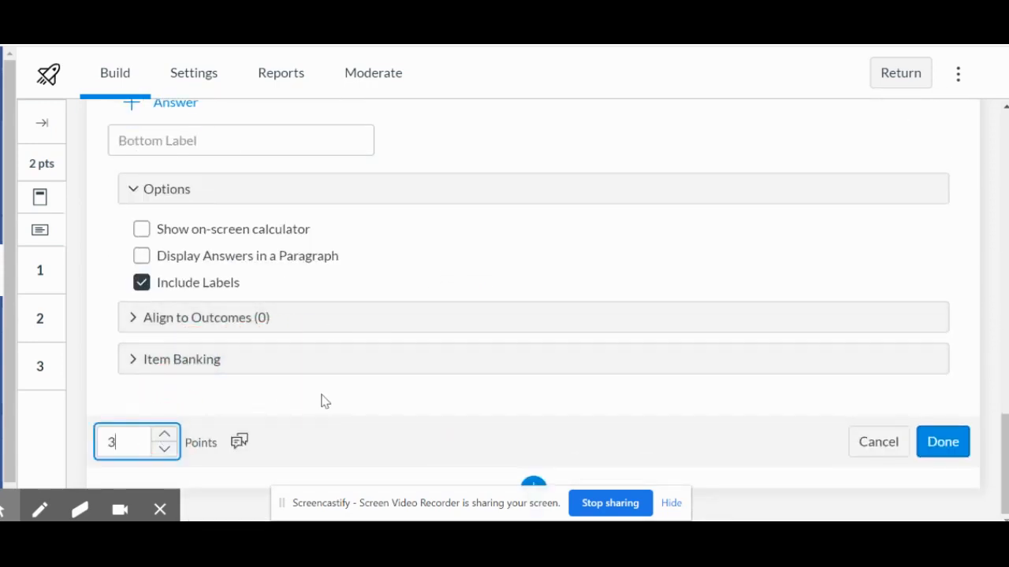
Step: Add the ordering question to the existing item bank "New Fake Question Bank"
click(192, 361)
click(551, 411)
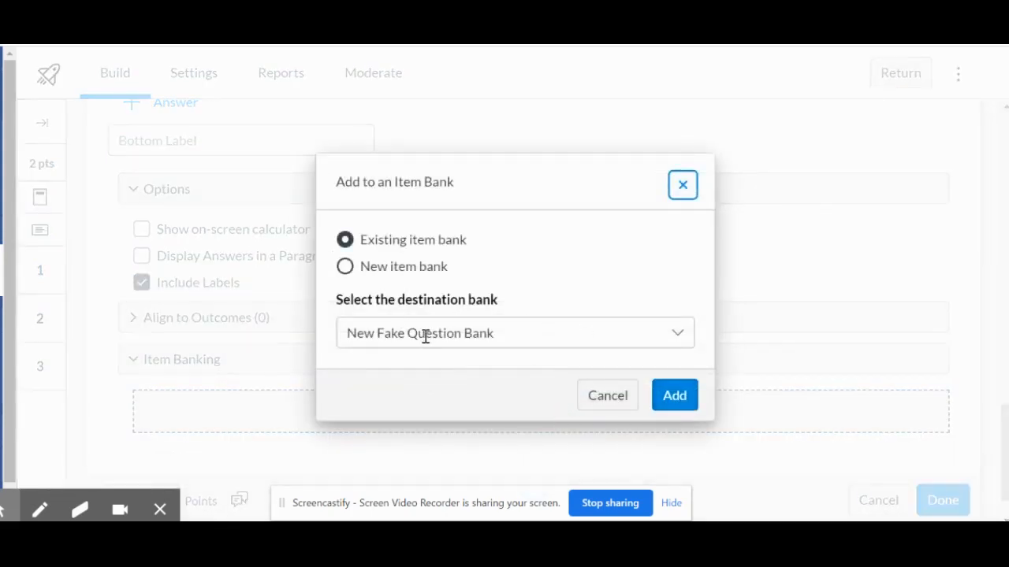
click(665, 402)
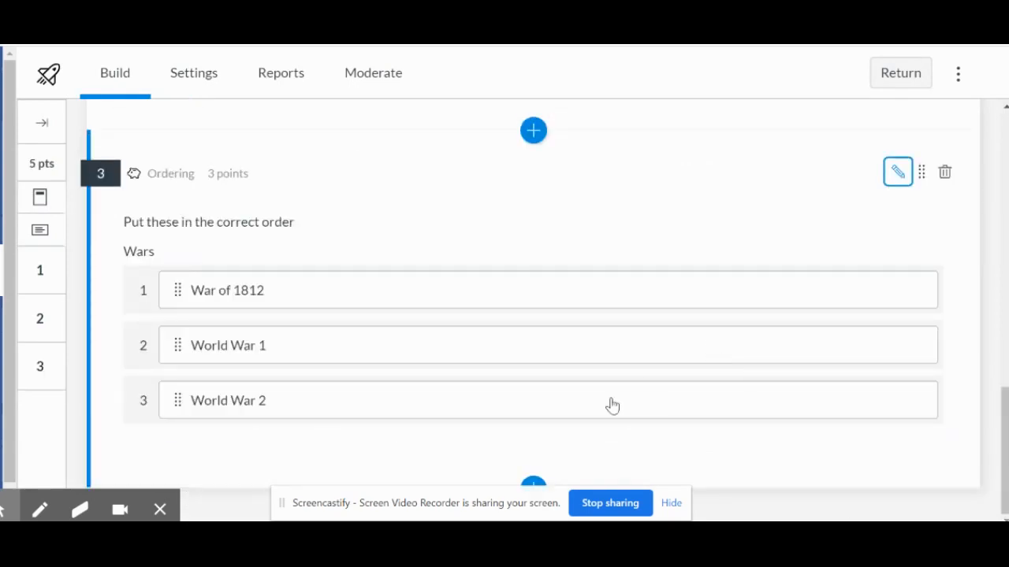
Step: Add a Hot Spot question after the ordering question and upload WeaponImage.JPG from the Test Images folder as its picture
click(533, 484)
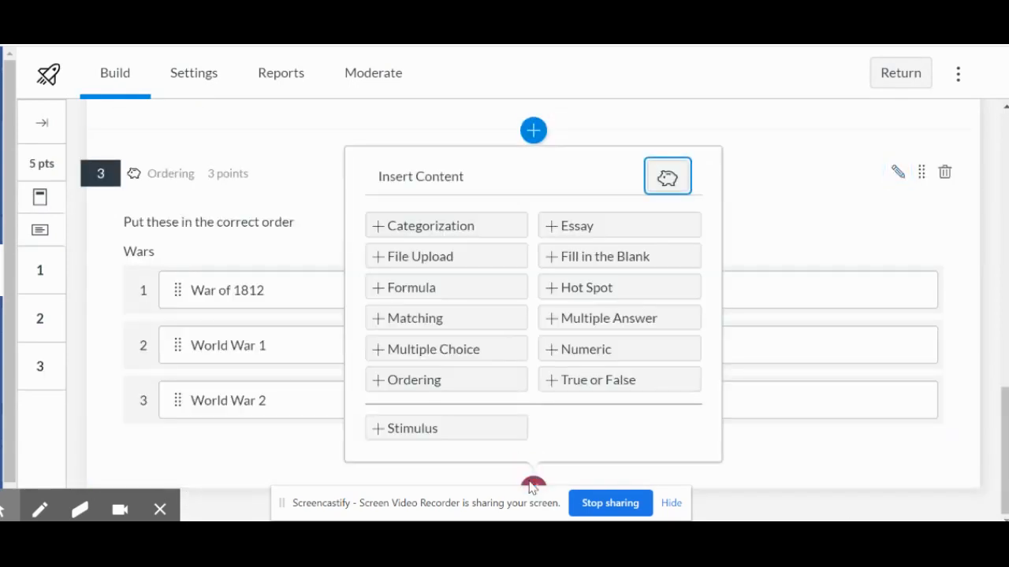
click(555, 298)
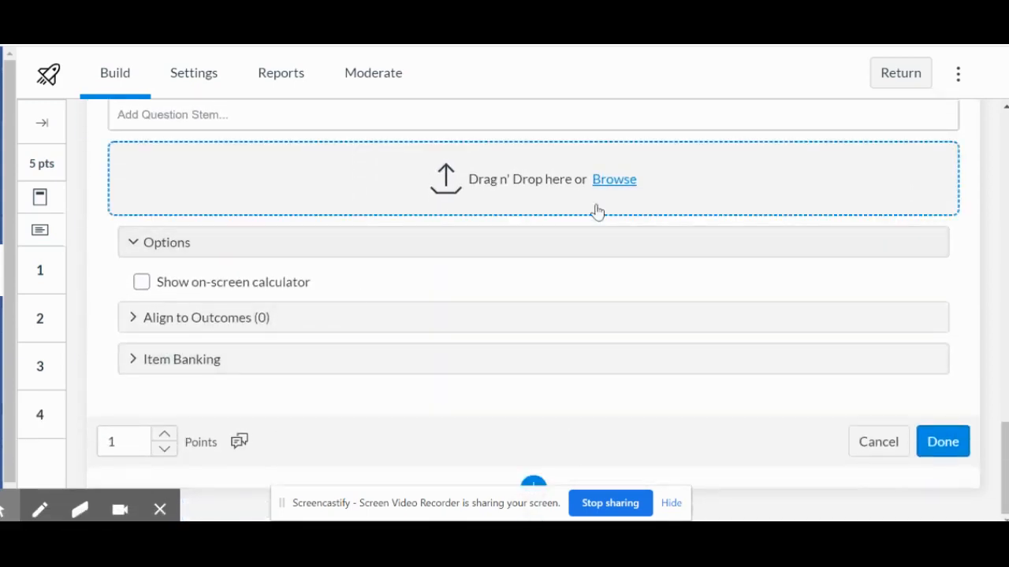
click(613, 182)
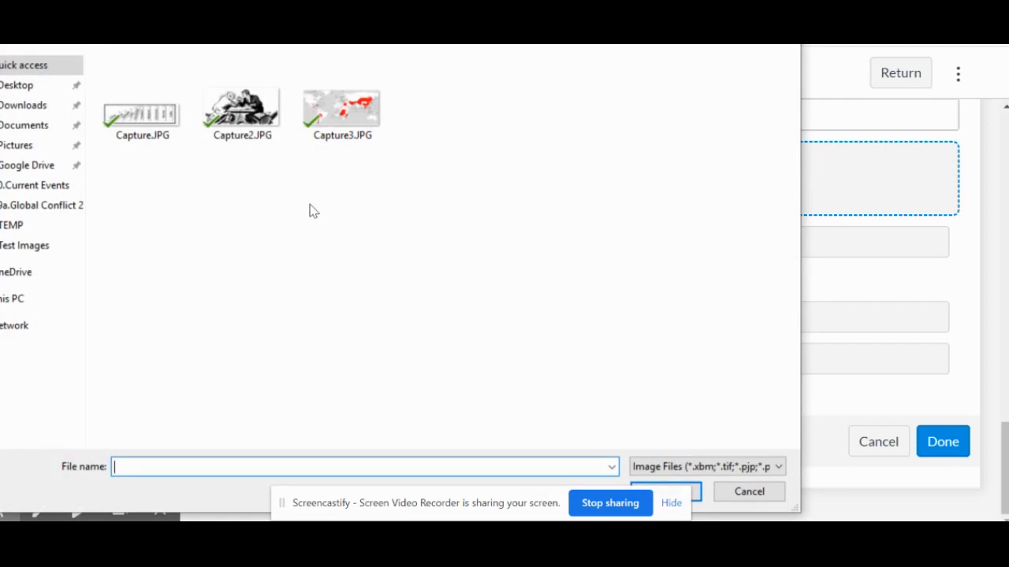
click(250, 115)
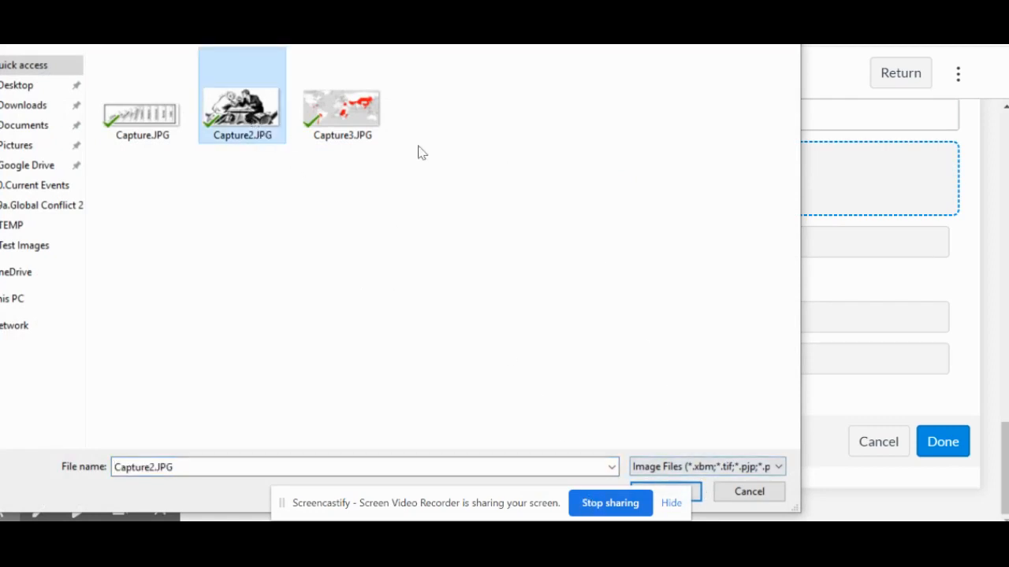
click(26, 148)
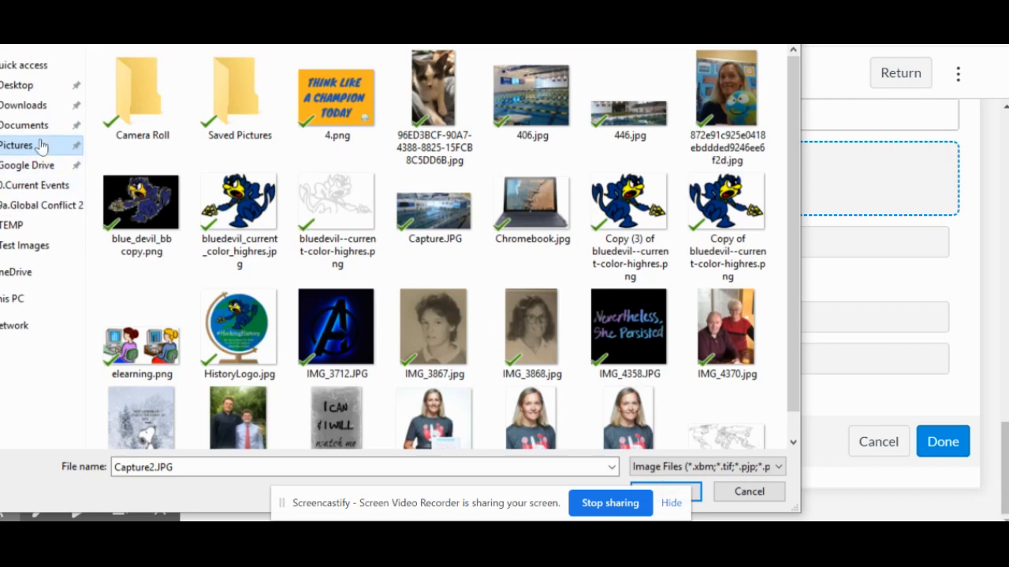
click(24, 245)
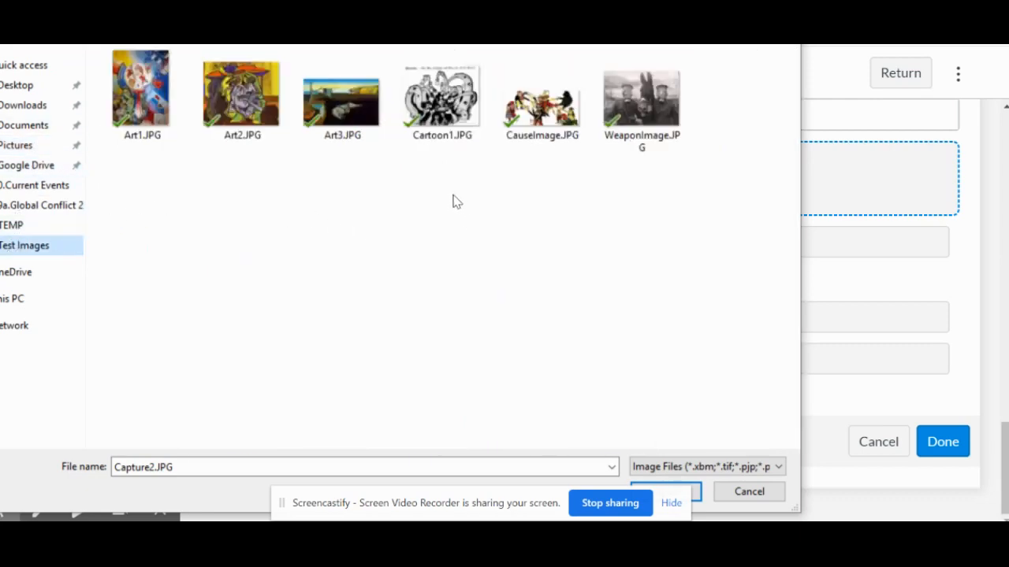
click(633, 118)
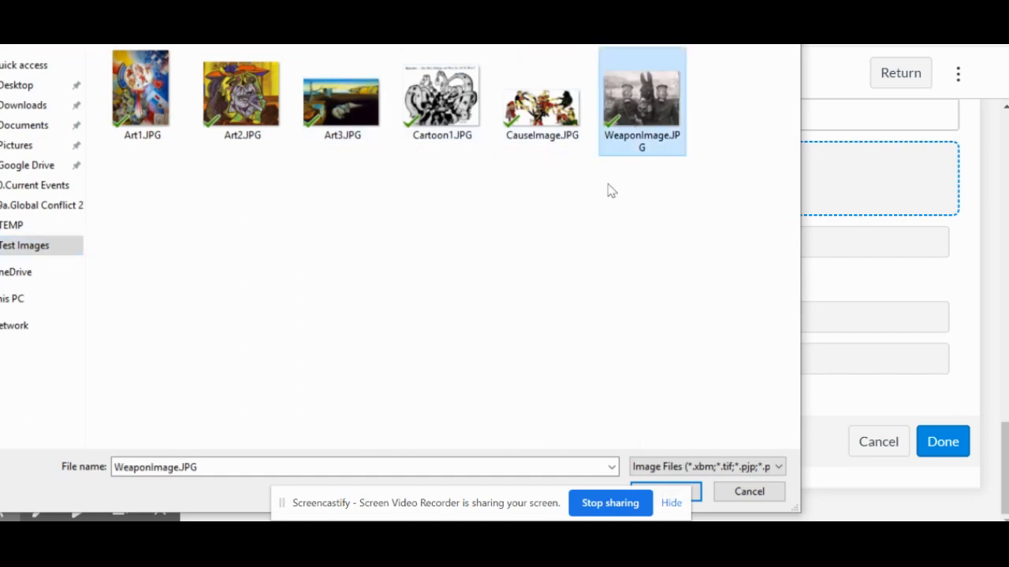
click(695, 498)
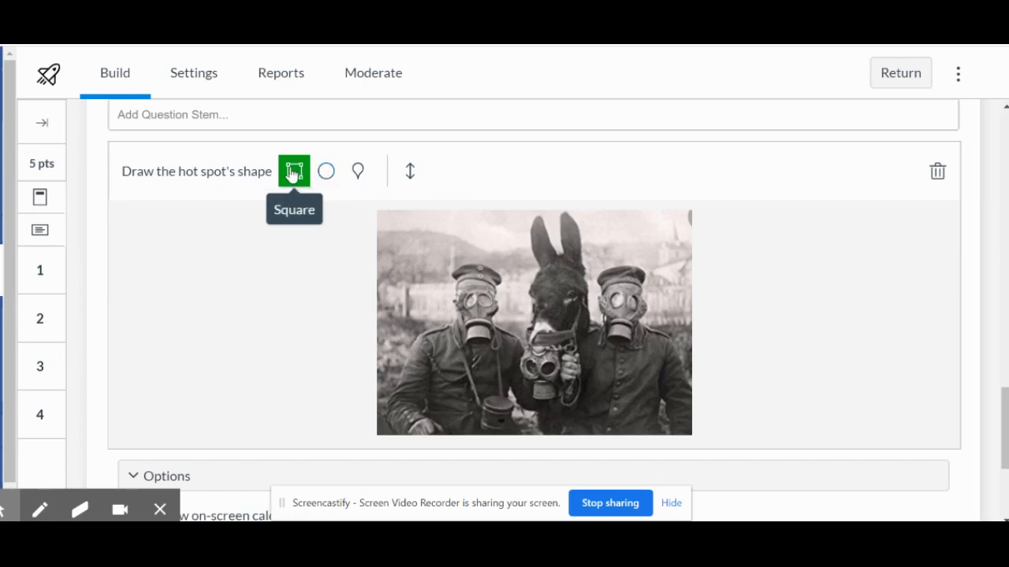
Step: Draw a square hot spot covering the donkey between the two soldiers, from its ears down to its gas mask
drag(508, 211, 599, 419)
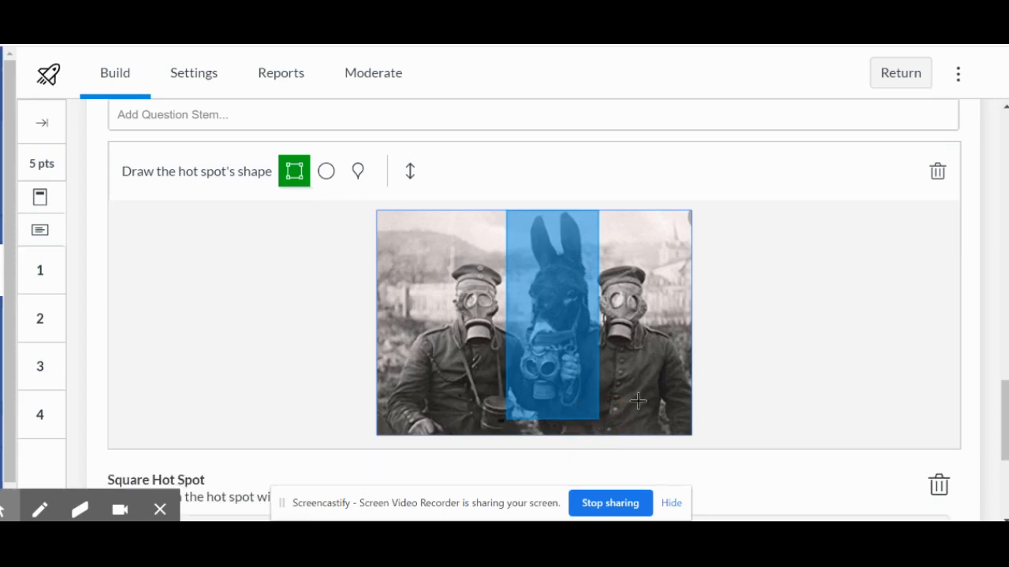
scroll(844, 385, down, 2)
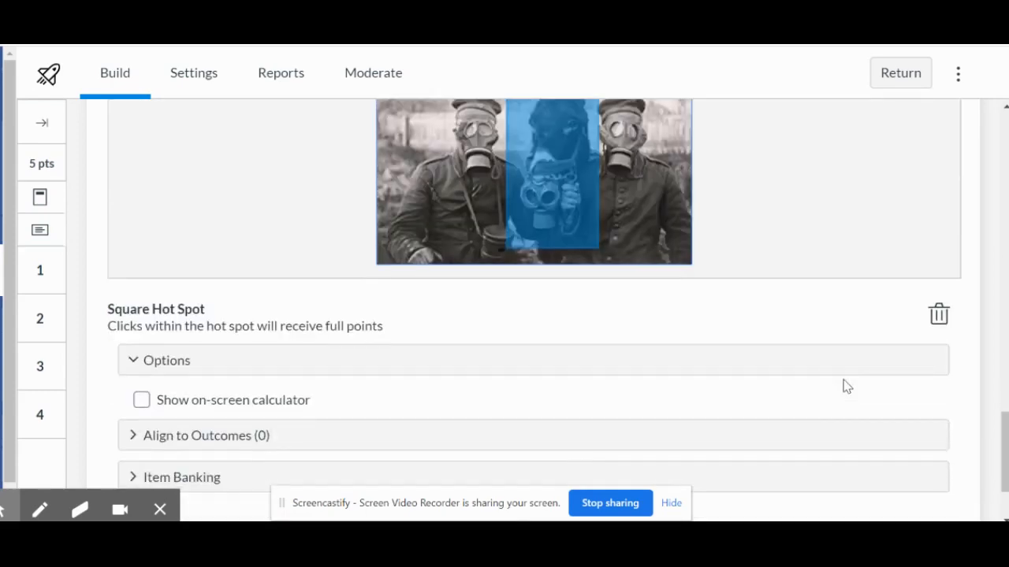
scroll(237, 307, down, 1)
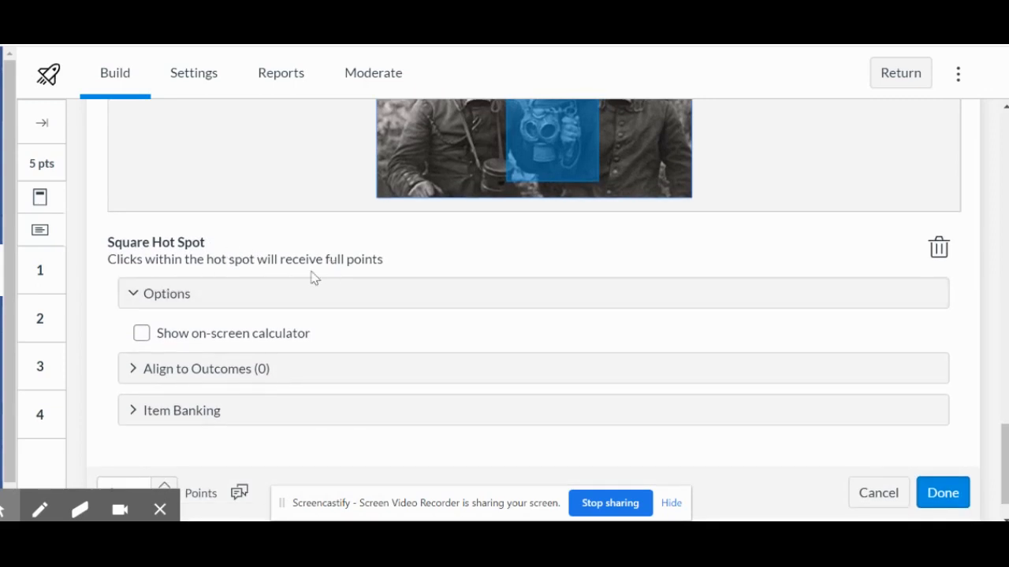
click(133, 294)
right_click(132, 294)
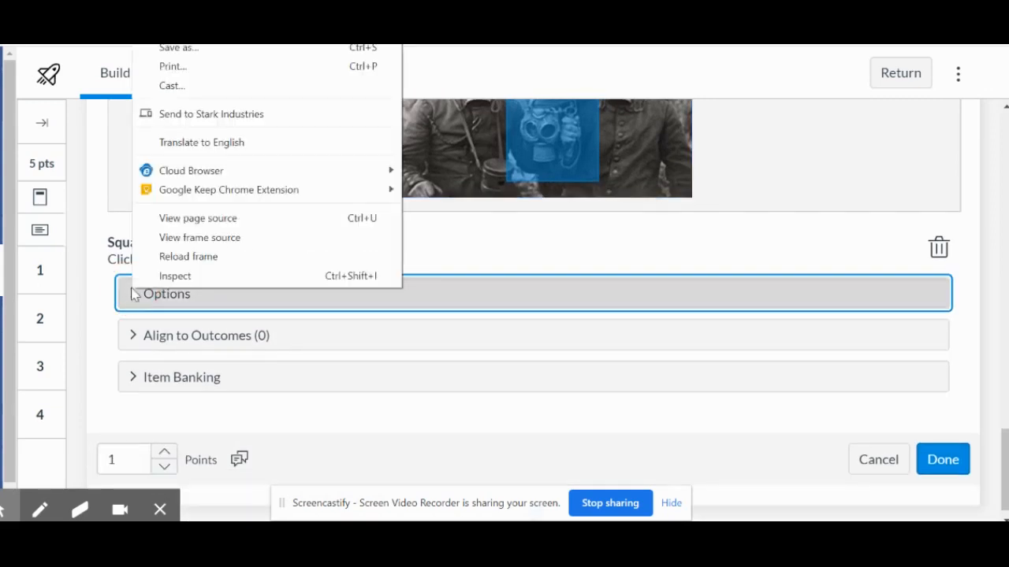
click(131, 293)
scroll(248, 312, down, 1)
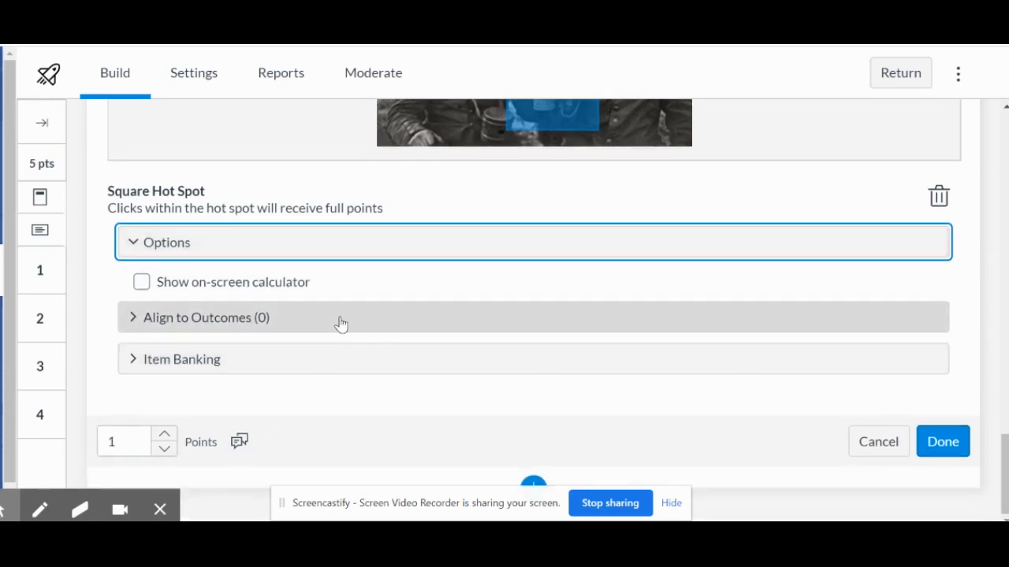
Step: Enter "Click on the non-human" as the hot spot question's stem and save the question
scroll(340, 322, up, 5)
scroll(339, 322, up, 1)
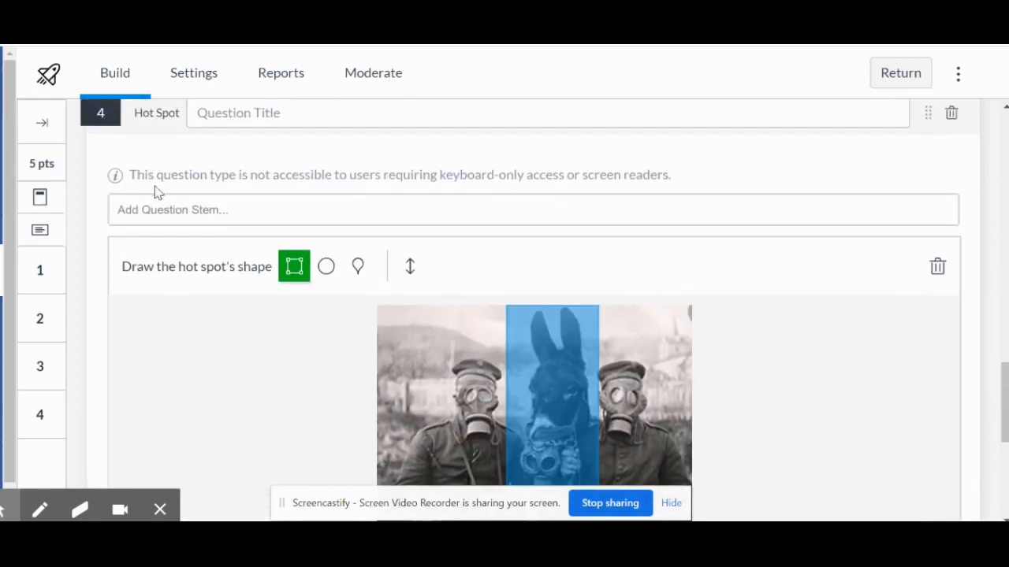
click(153, 210)
text(Ch)
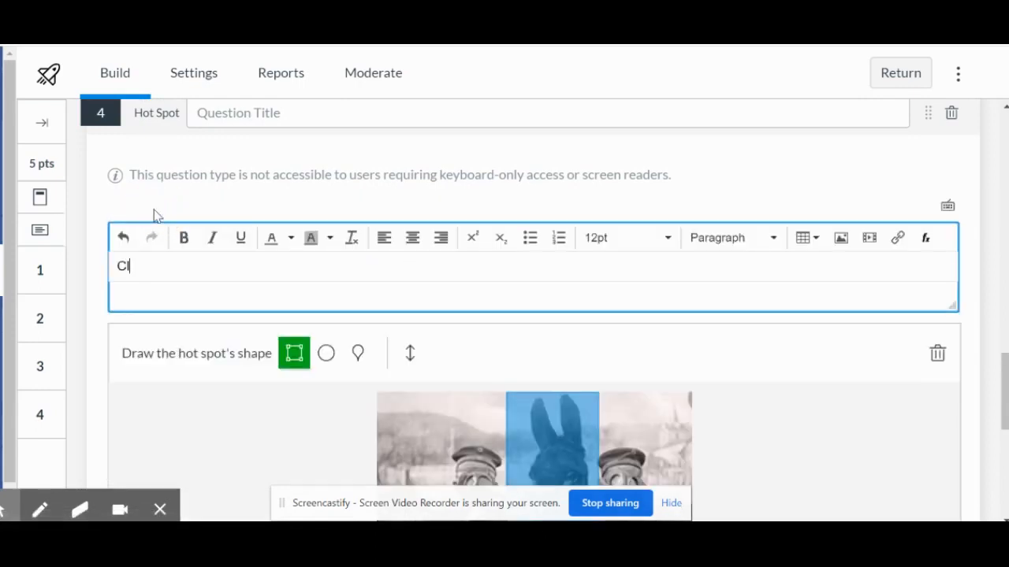
text(ick on the non-human)
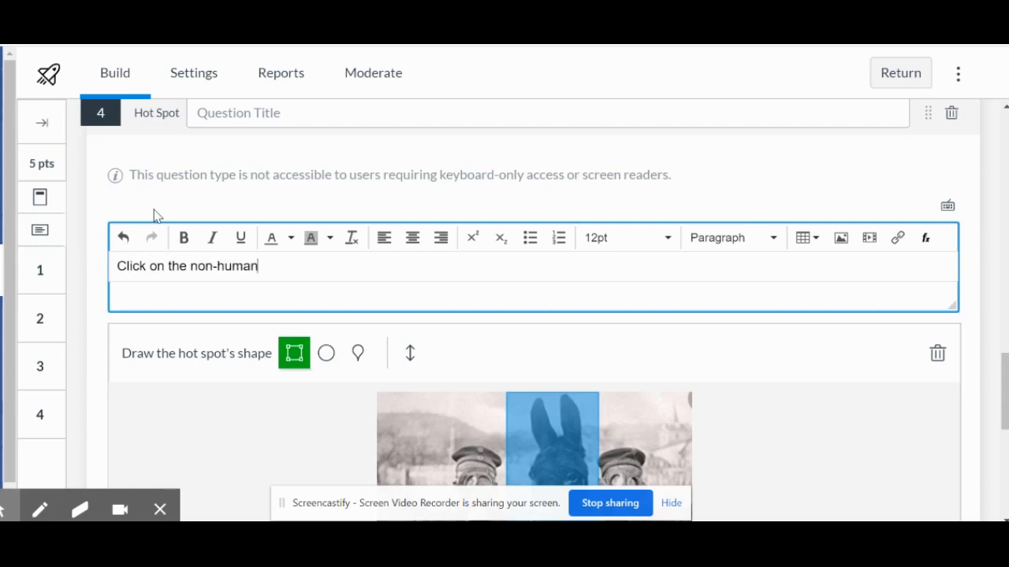
scroll(155, 216, down, 5)
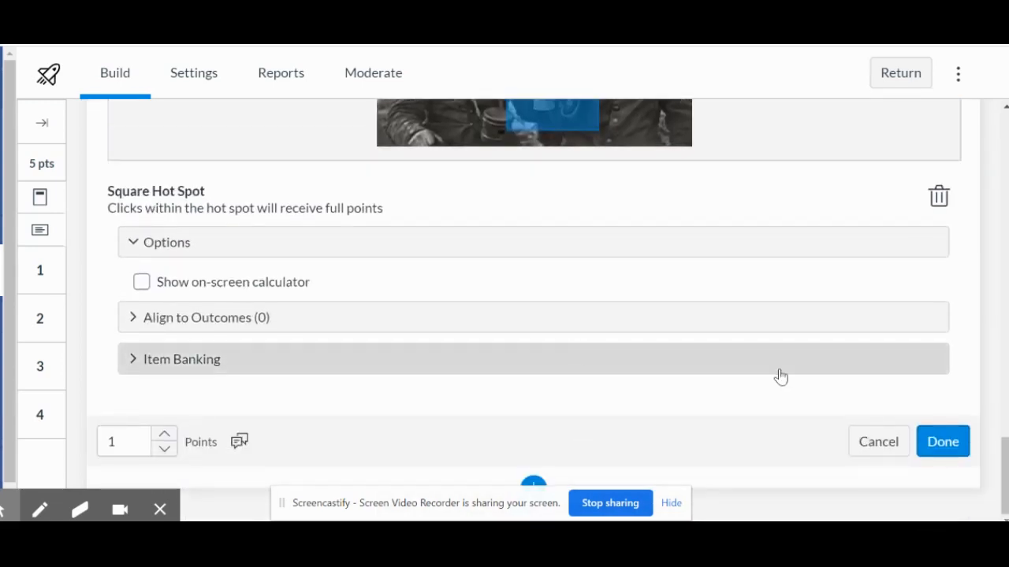
click(938, 439)
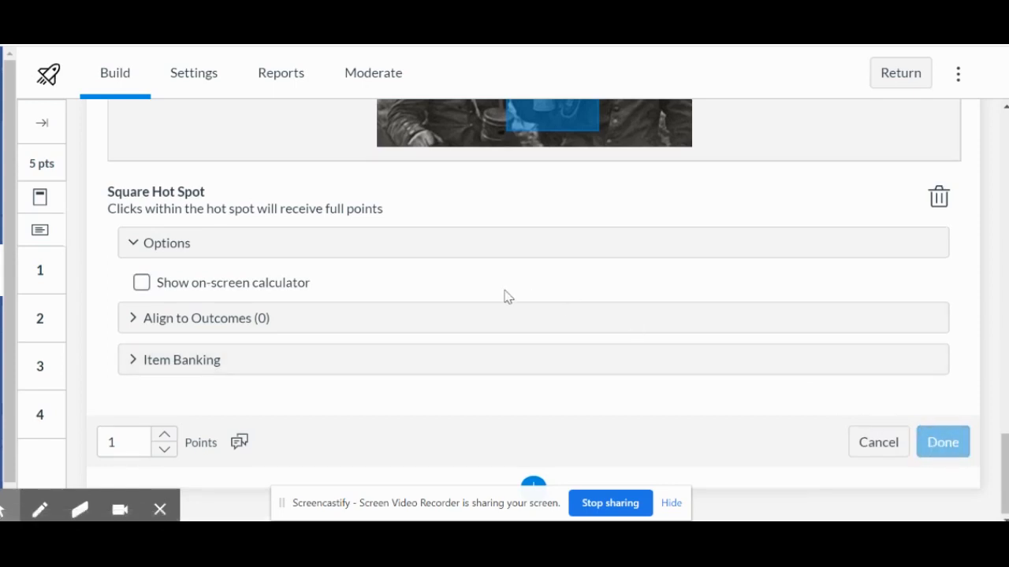
scroll(280, 317, down, 1)
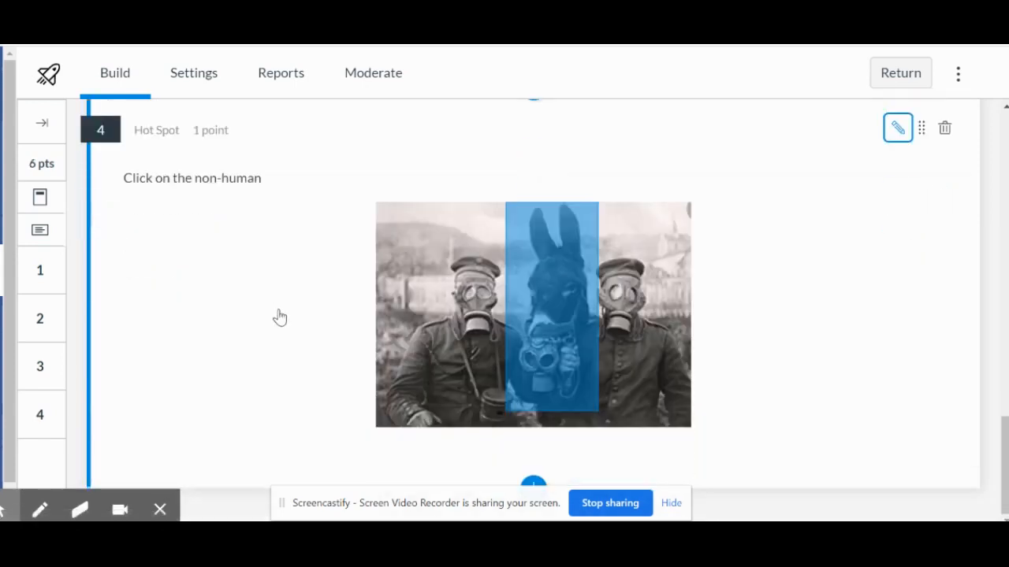
Step: Reopen the hot spot question, add it to the item bank and save it
scroll(280, 316, up, 2)
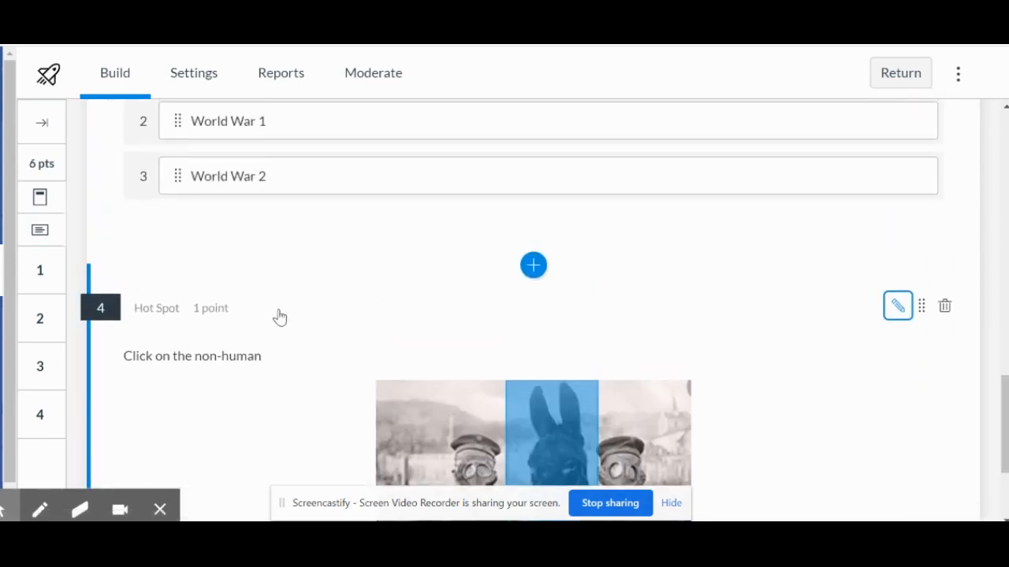
click(898, 307)
scroll(535, 358, down, 6)
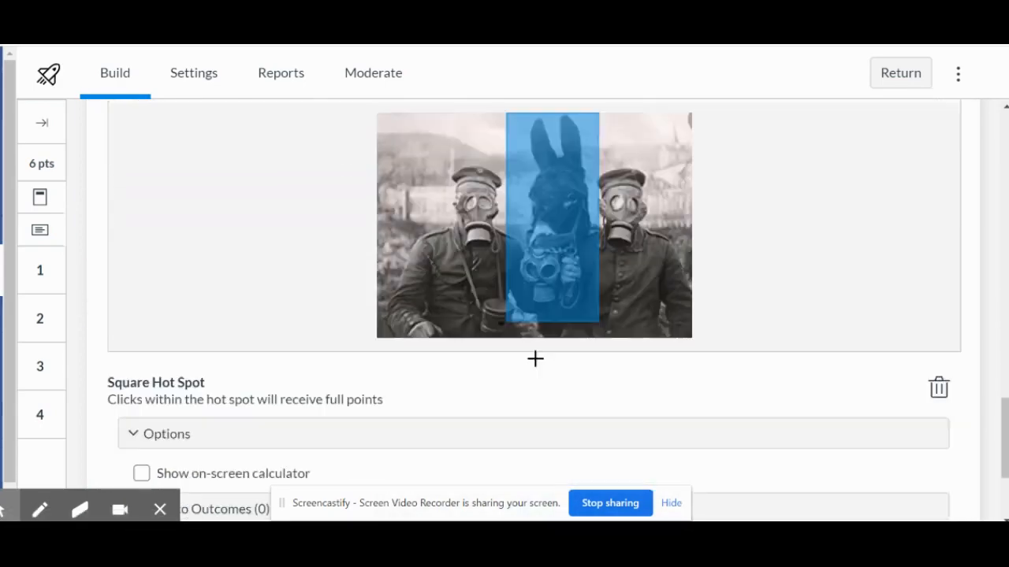
click(194, 400)
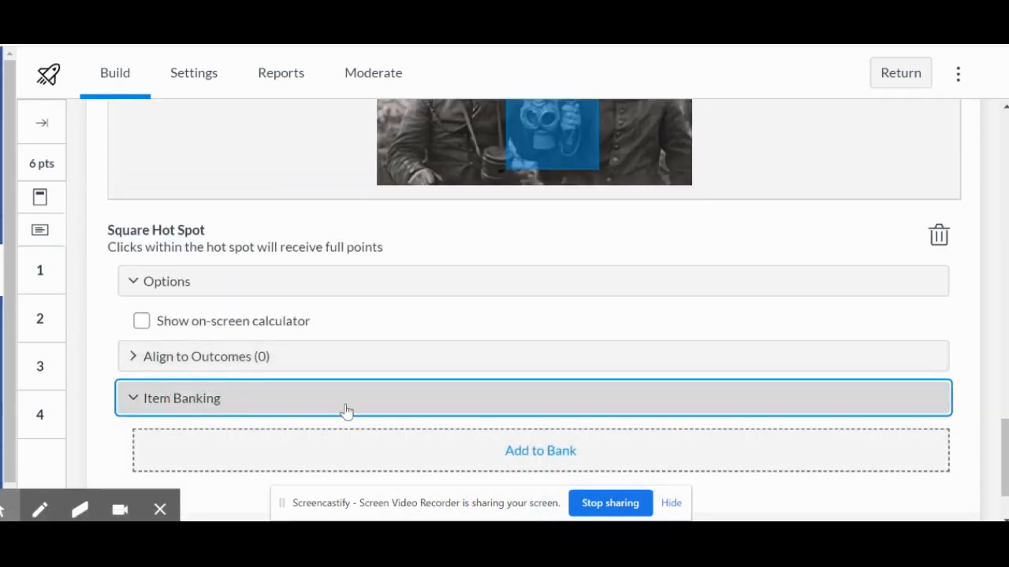
click(552, 454)
click(672, 403)
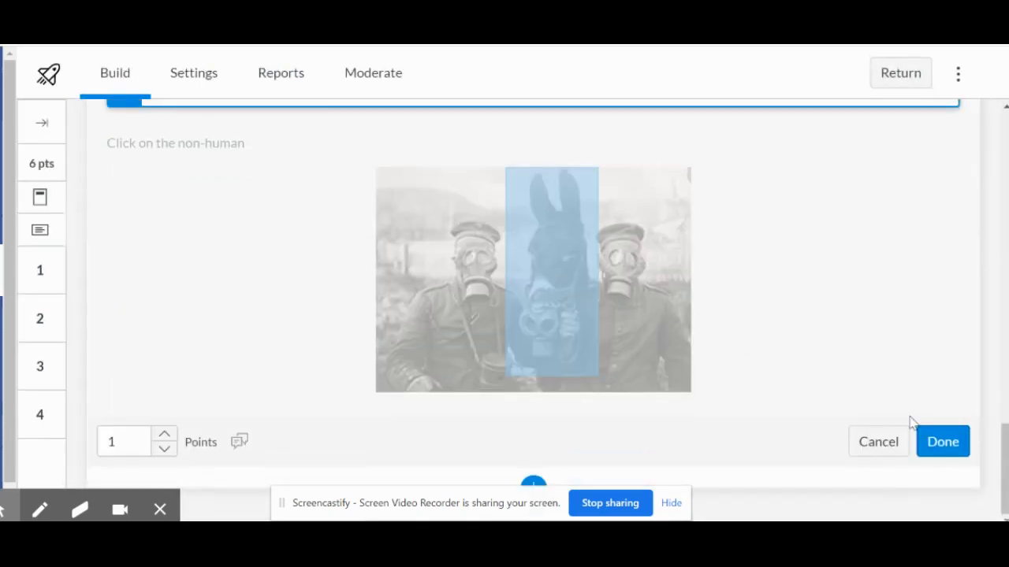
click(941, 441)
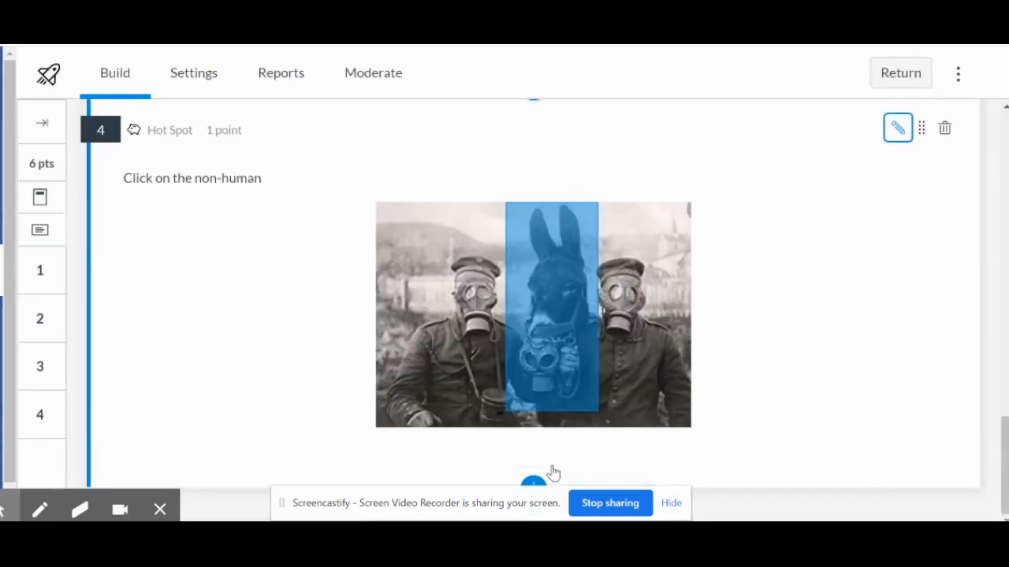
Step: Add a Fill in the Blank question after the hot spot question
click(533, 483)
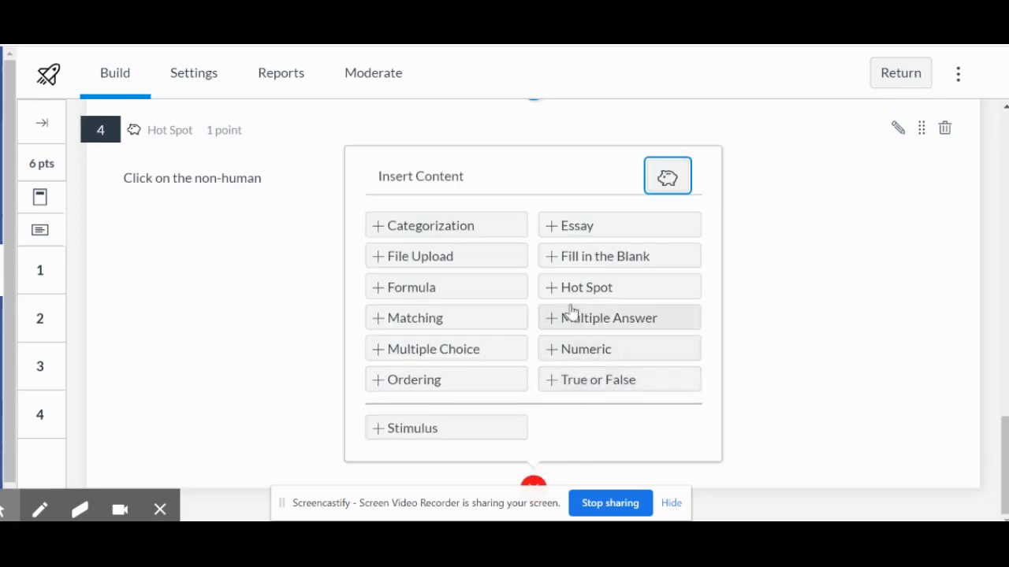
click(559, 257)
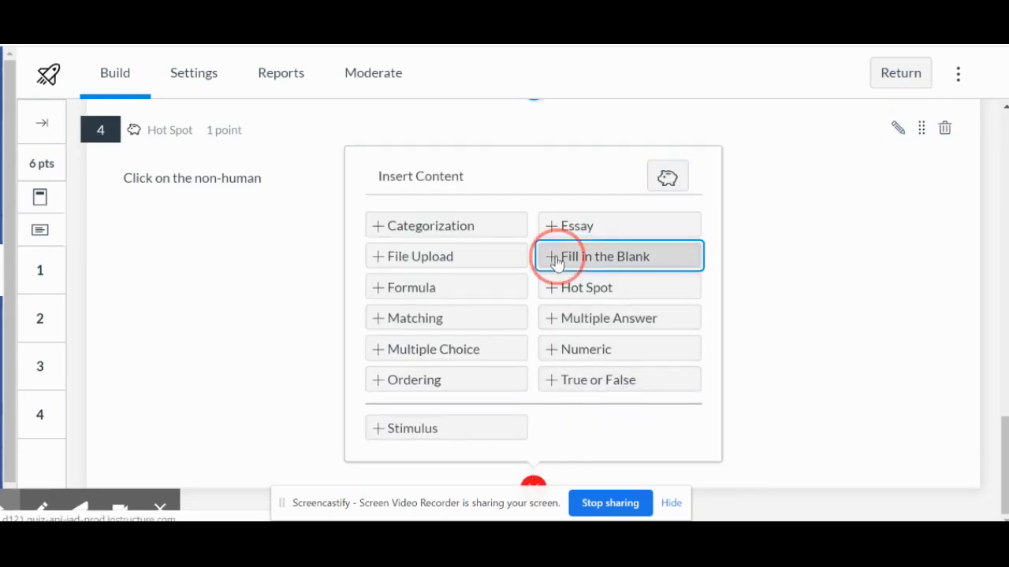
scroll(253, 365, down, 3)
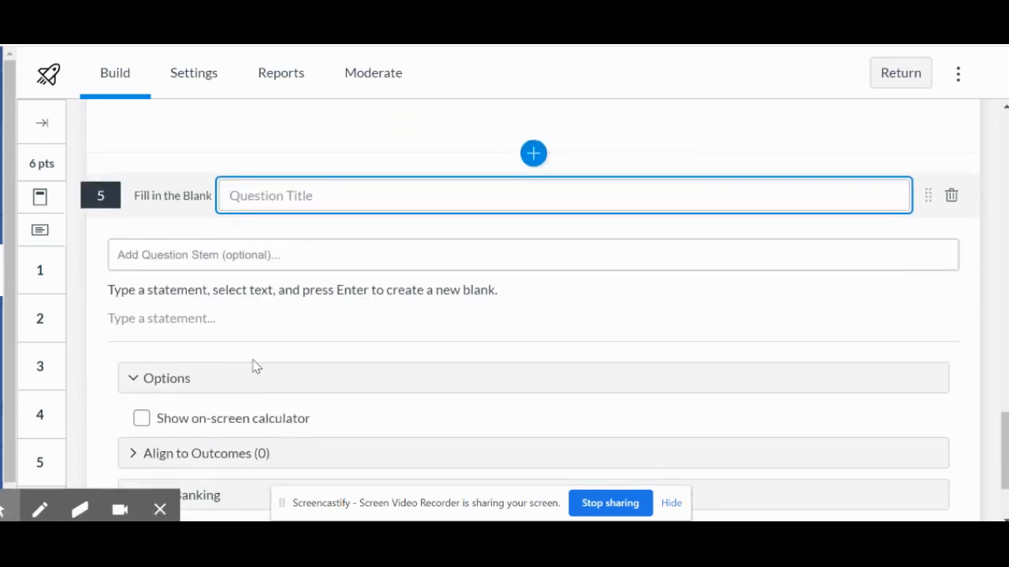
Step: Try to write a stem sentence with the teacher's name and "and I teach history.", turning the name into a blank
click(128, 167)
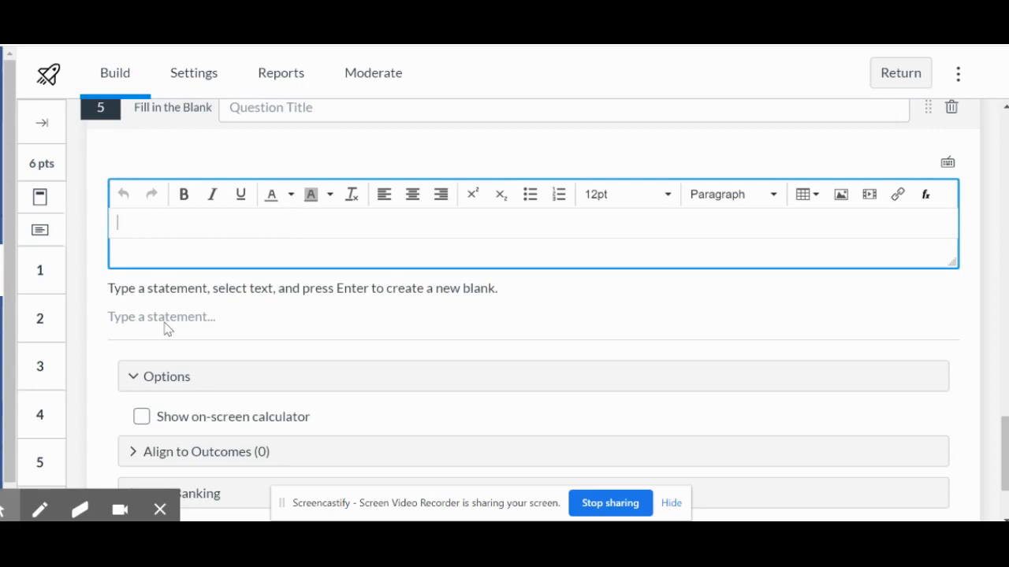
text(My name is Ms. Lobitz)
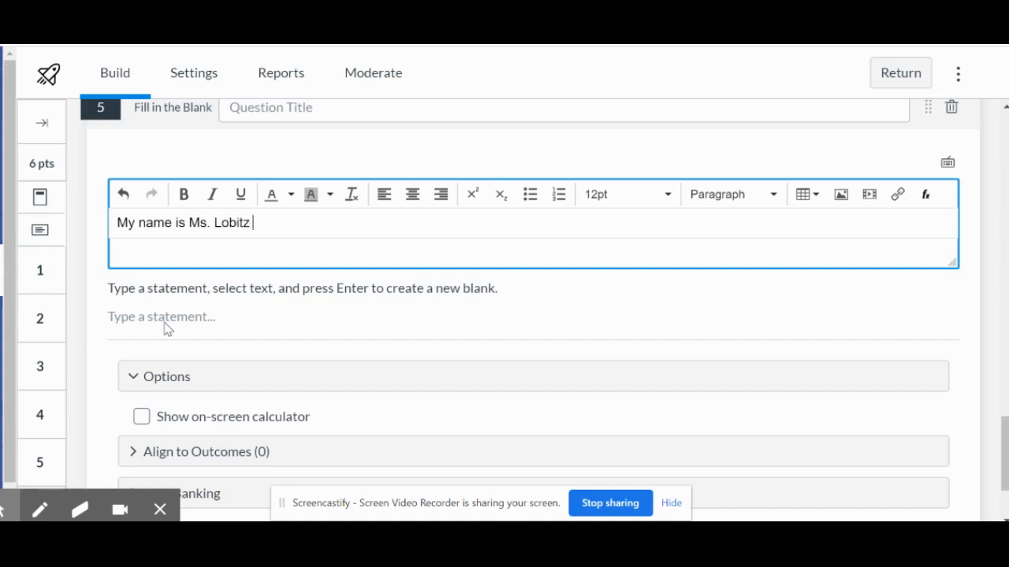
text(and I teach history.)
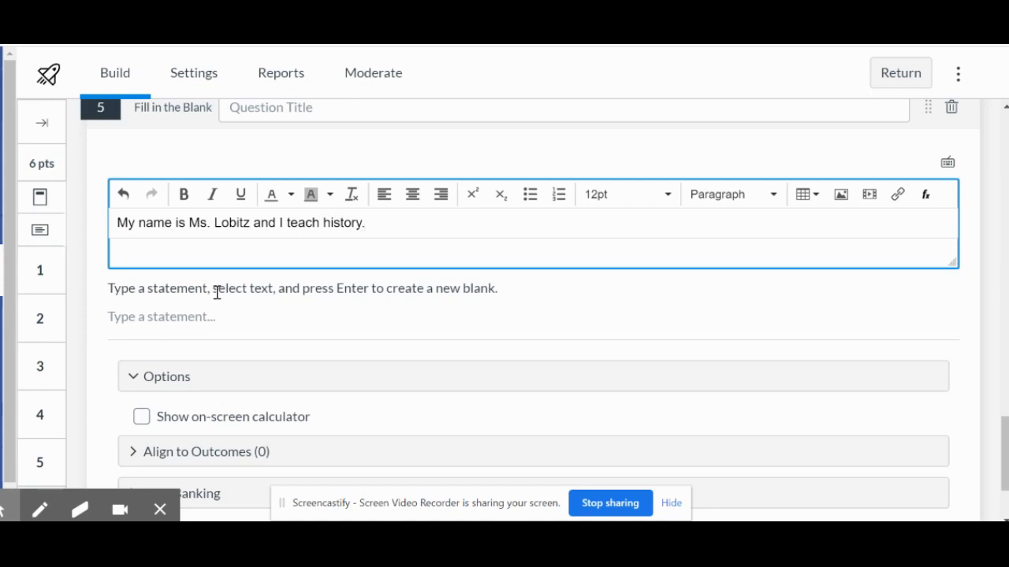
drag(189, 223, 251, 223)
key(Return)
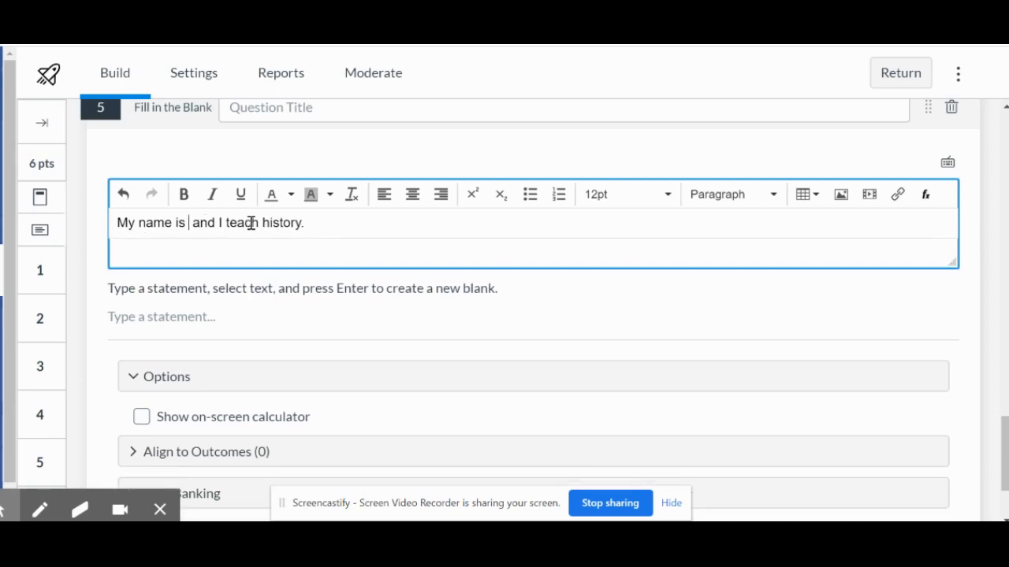
key(BackSpace)
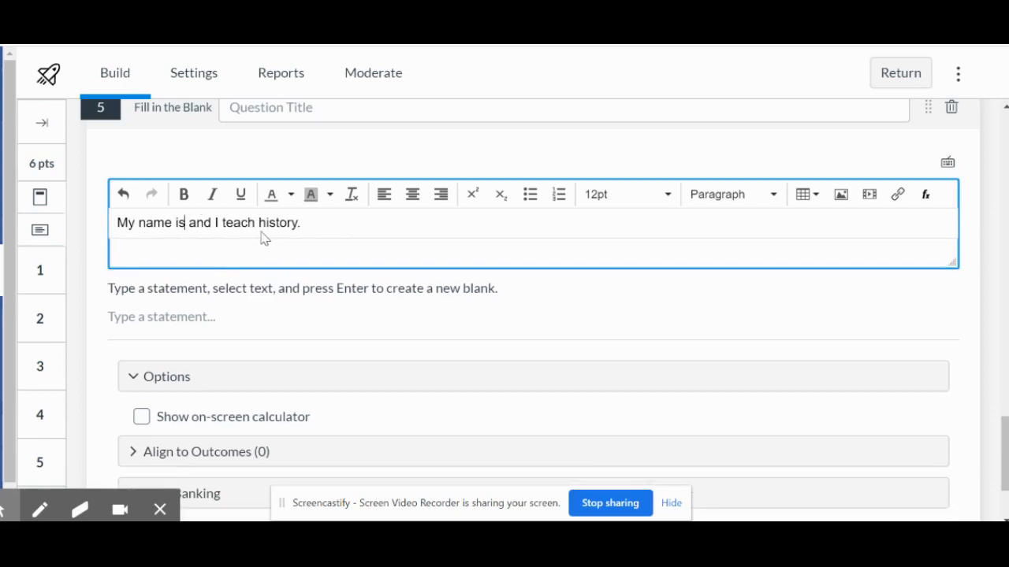
Step: Move the sentence from the question stem into the statement field and insert the teacher's name after "My name is"
drag(309, 223, 112, 229)
key(ctrl+c)
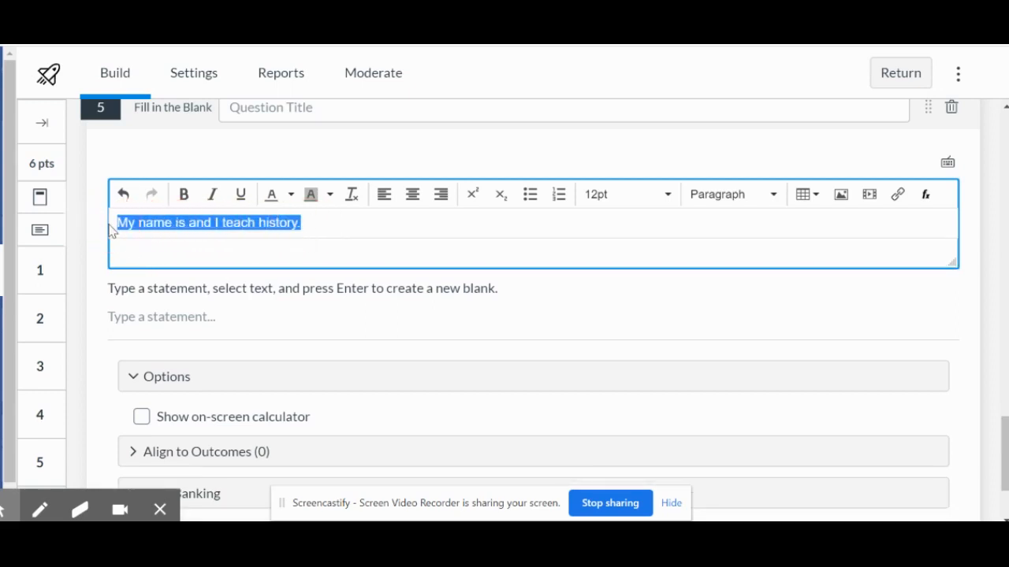
key(BackSpace)
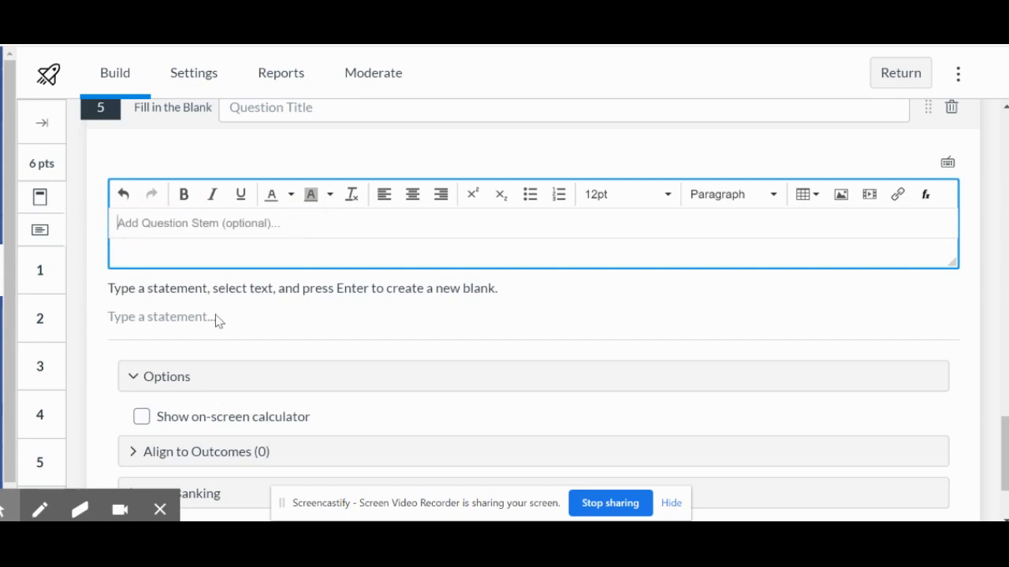
click(160, 323)
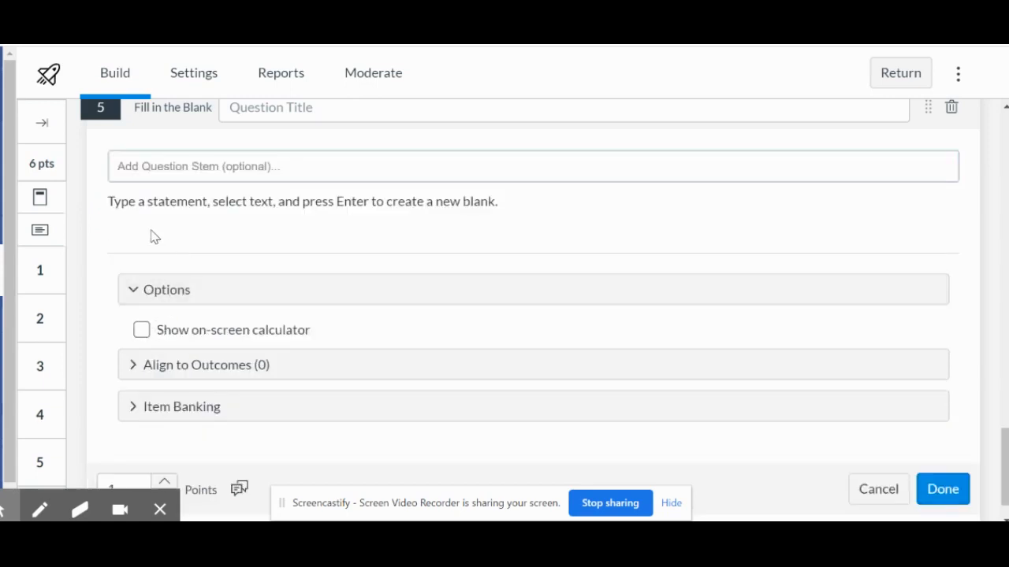
key(ctrl+v)
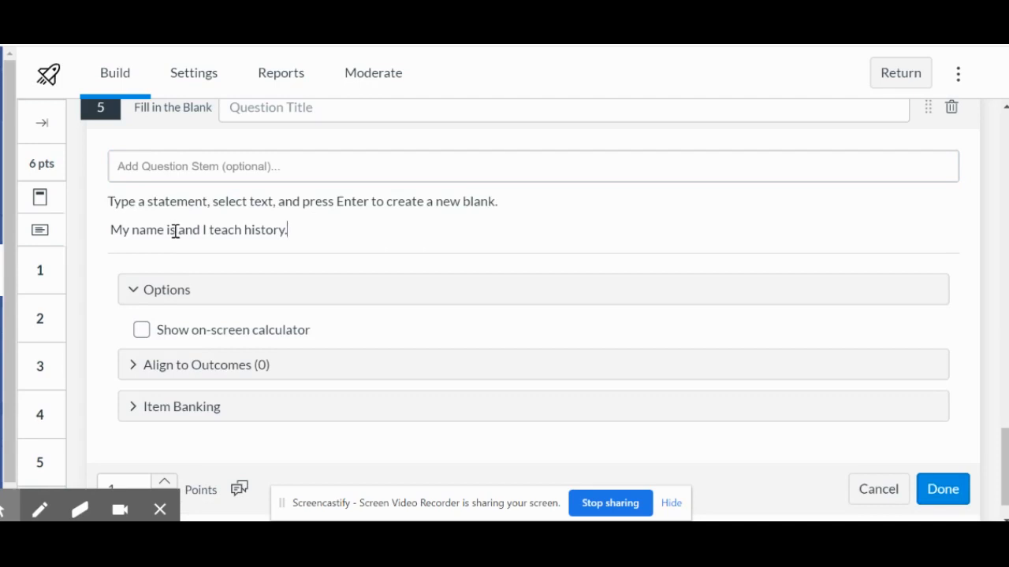
click(174, 230)
text(Ms. Lo)
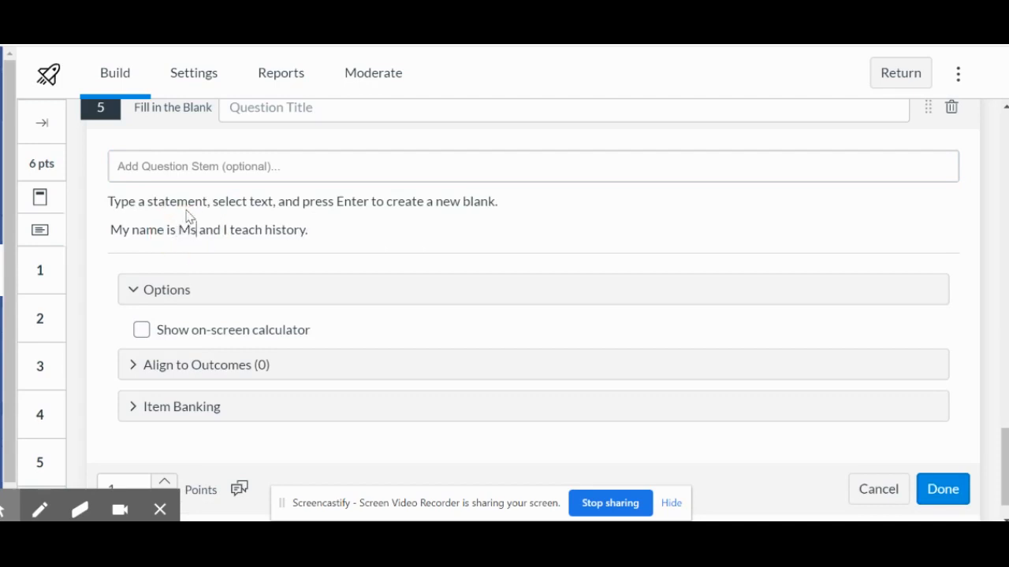
text(bitz)
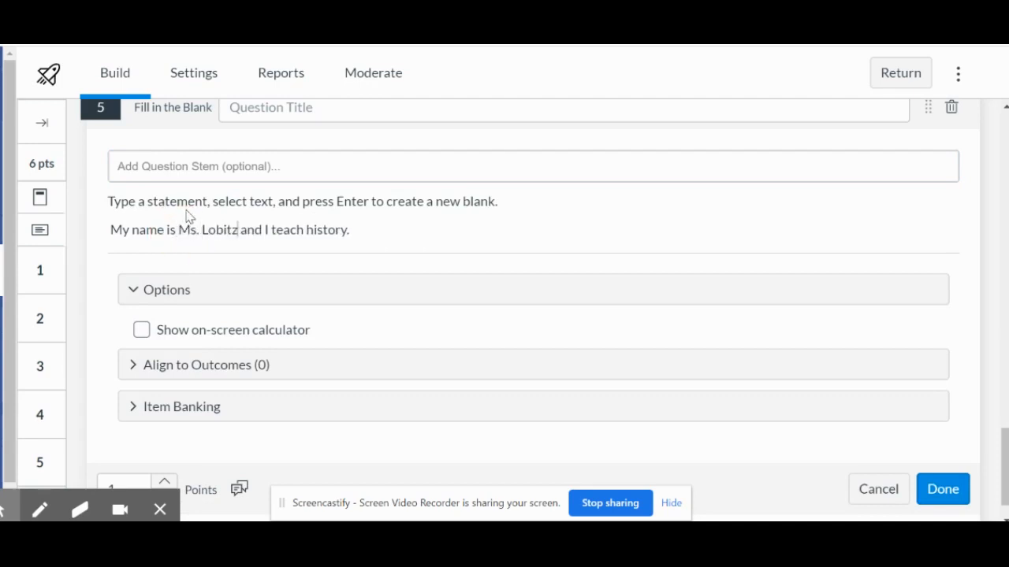
Step: Turn the teacher's name and the word "history" in the statement into blanks
drag(179, 229, 234, 230)
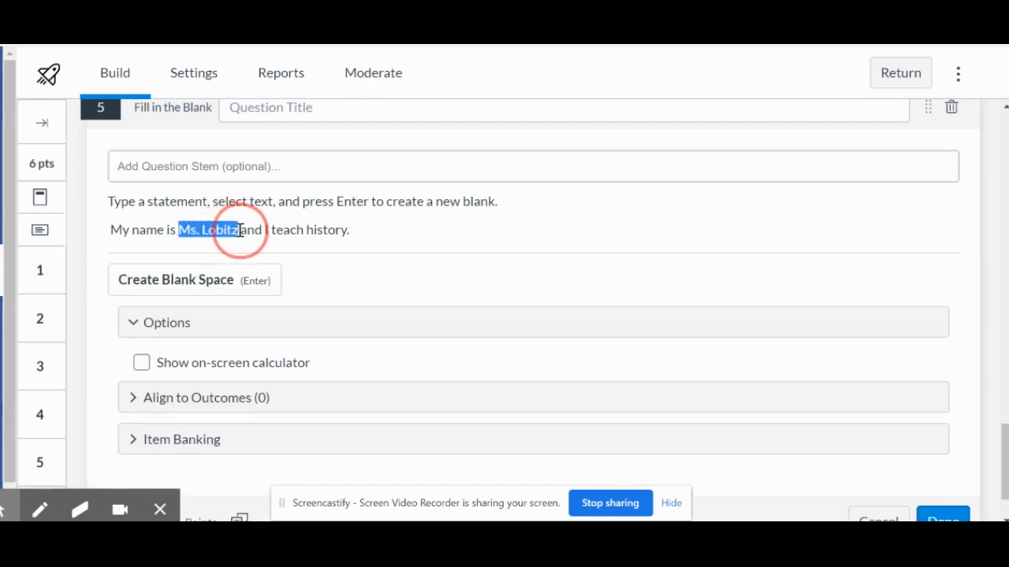
key(Return)
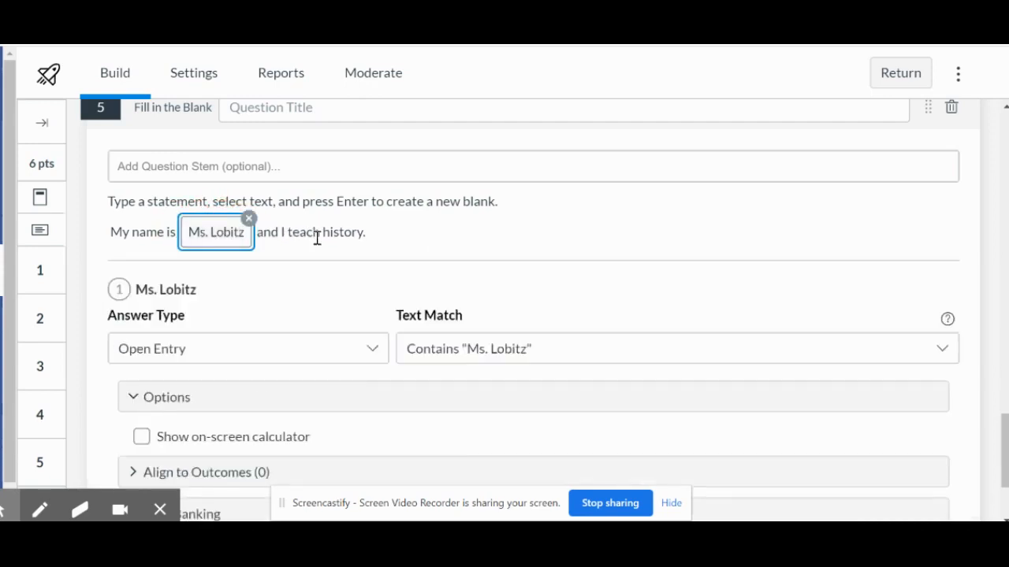
drag(324, 234, 365, 232)
key(Return)
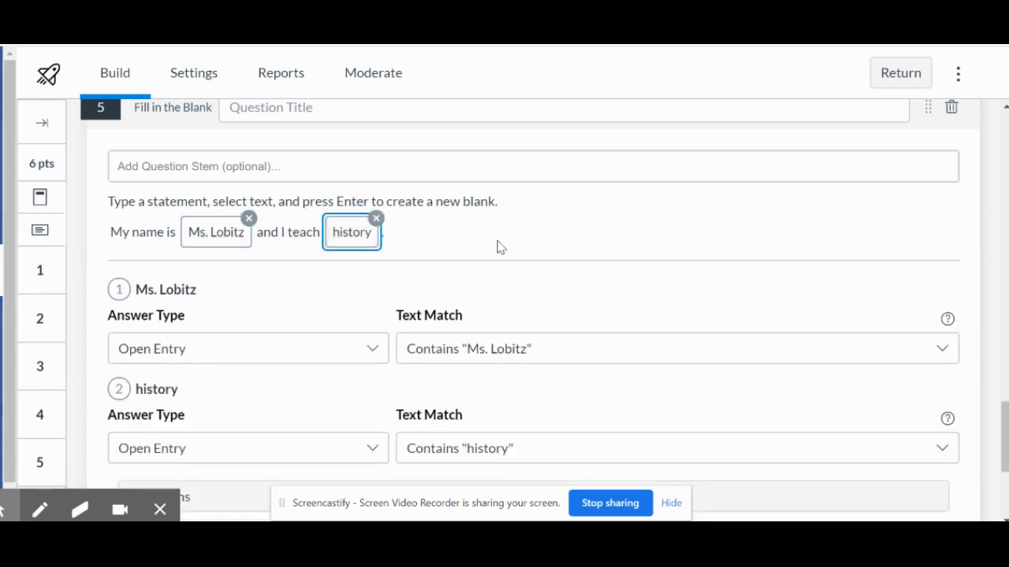
scroll(497, 247, down, 1)
click(371, 284)
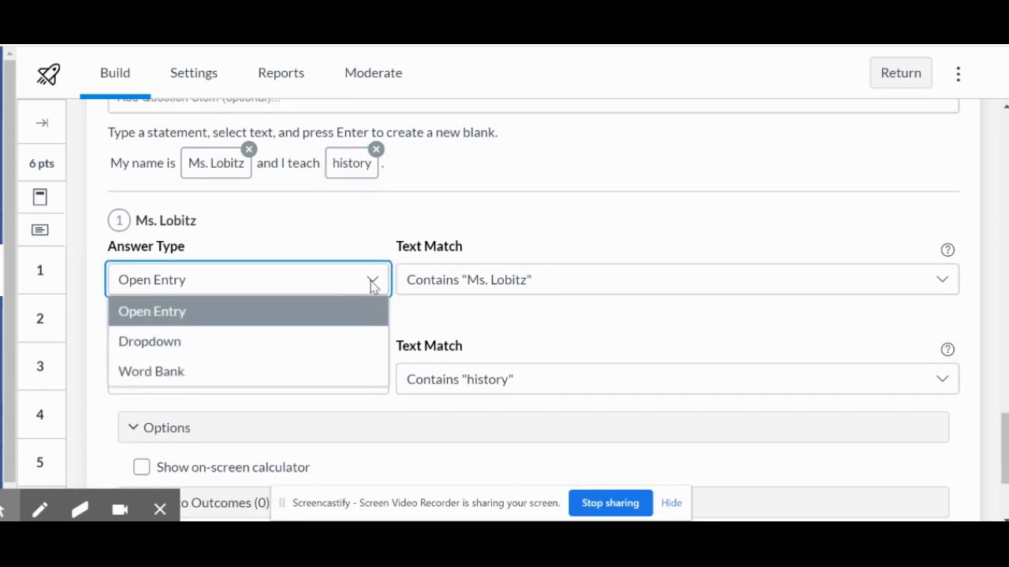
click(371, 284)
click(646, 284)
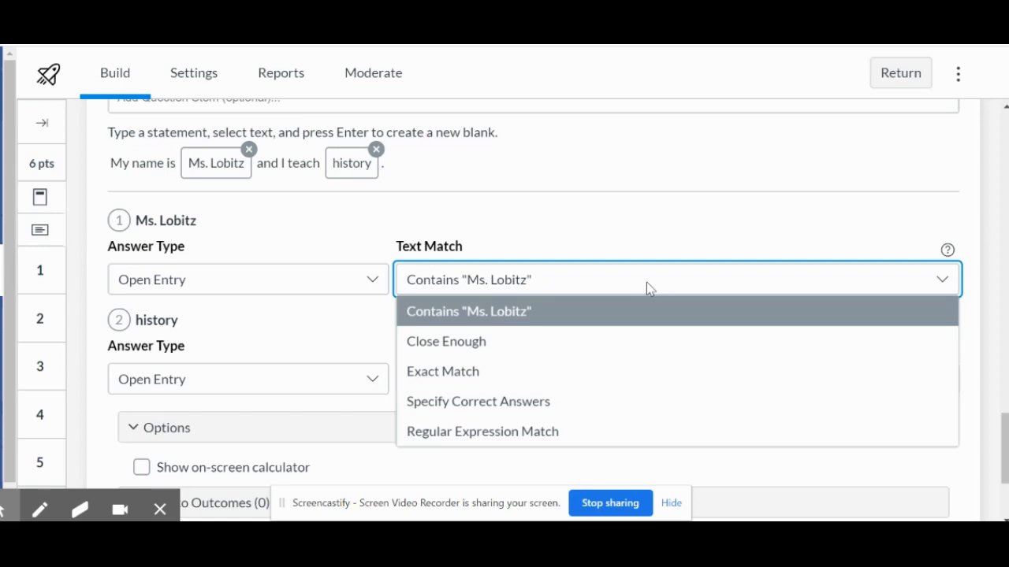
click(646, 282)
Step: Set the name blank's answer type to Dropdown, with another teacher's name and "Captain Marvel" as the wrong choices
click(371, 283)
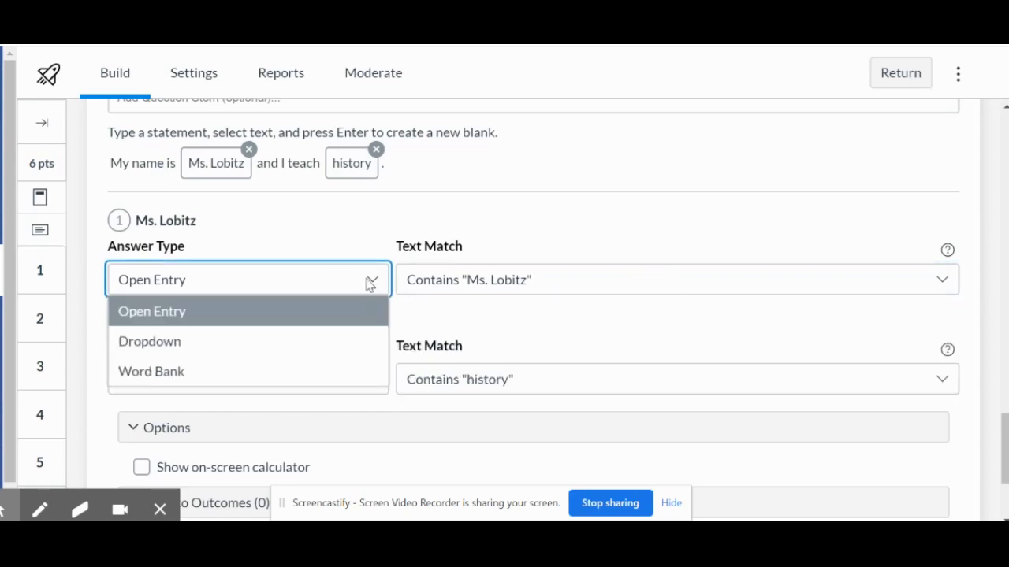
click(279, 346)
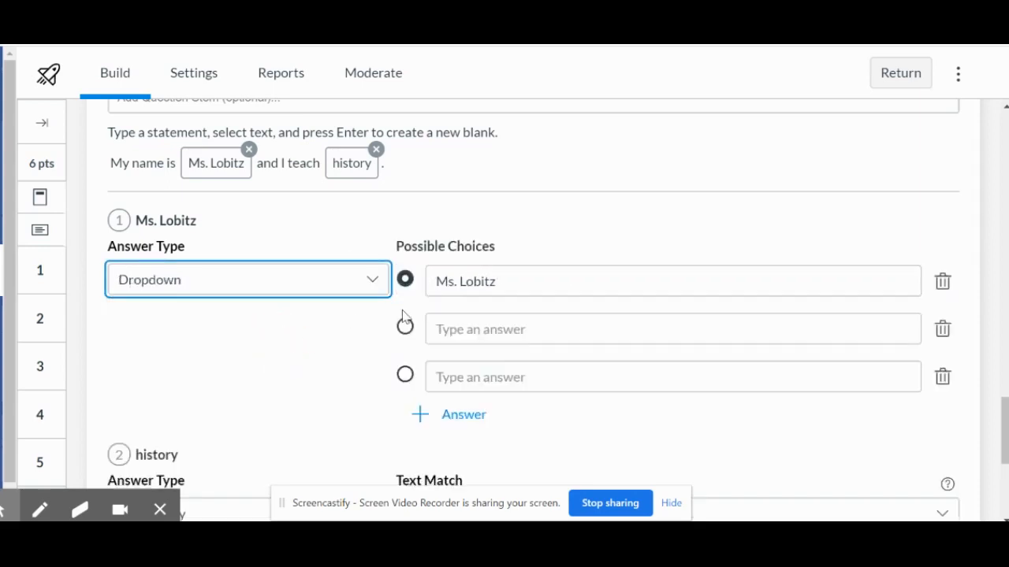
click(460, 335)
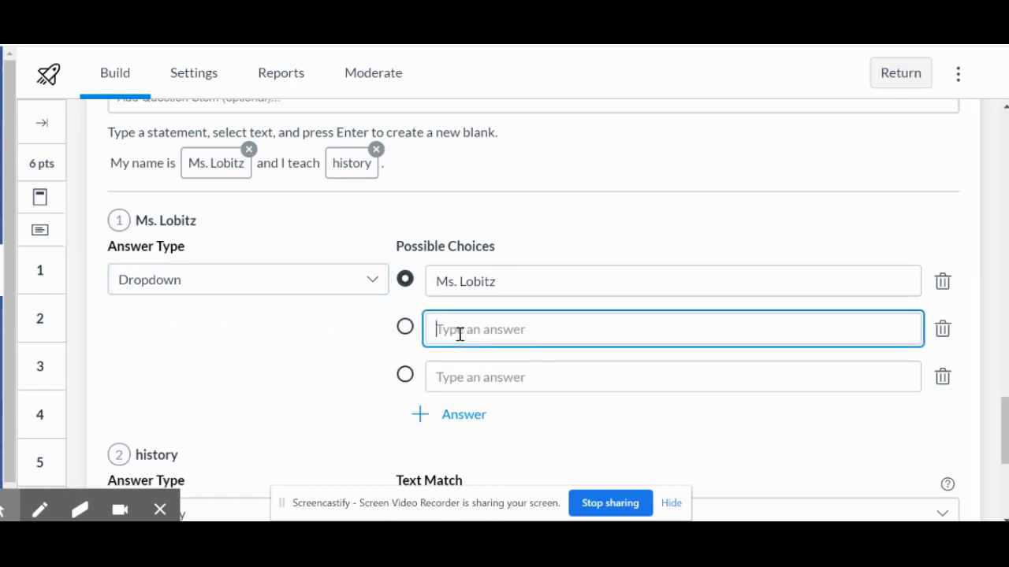
text(Ms. Jones)
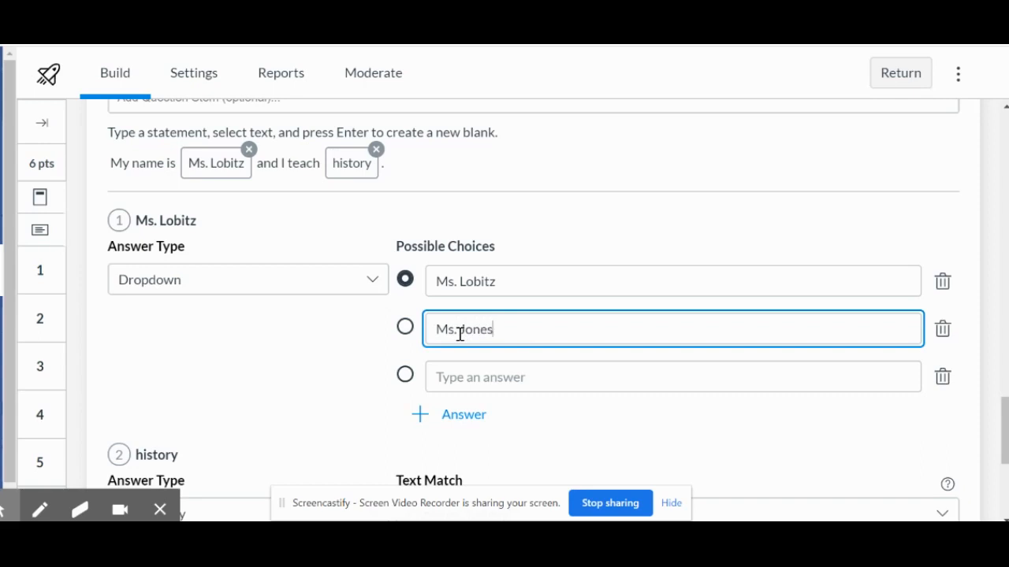
click(446, 378)
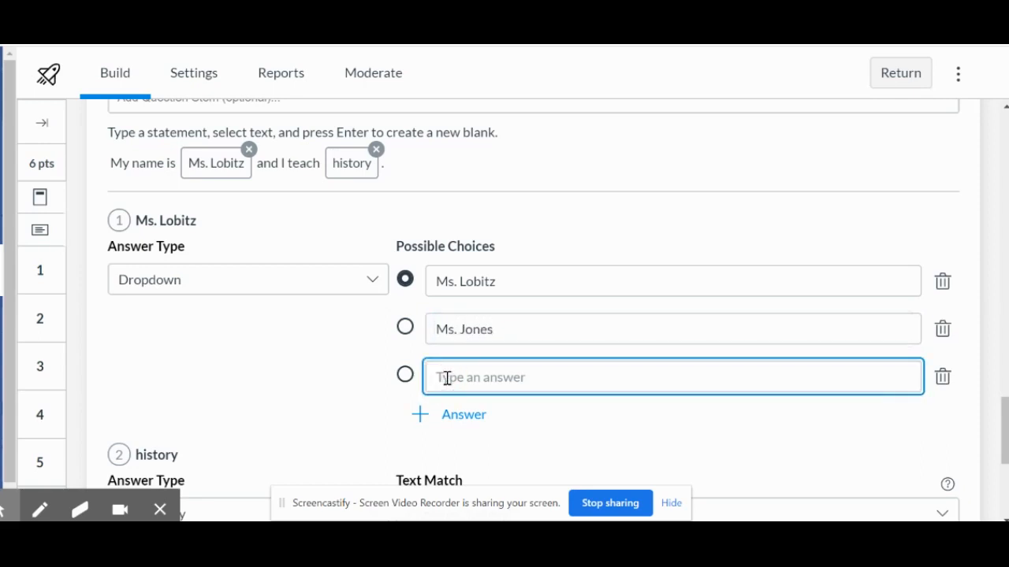
text(Captain Marvel)
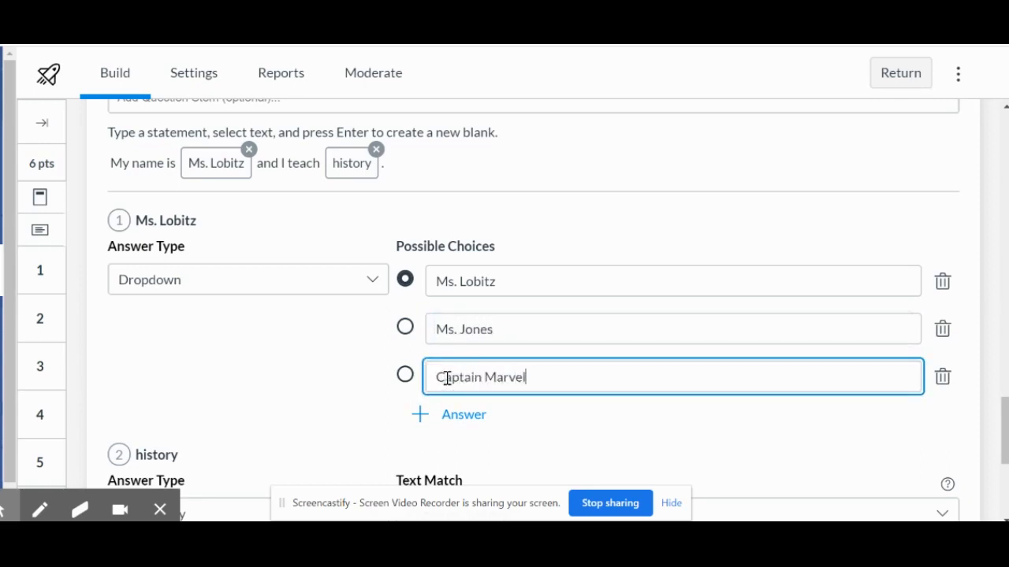
Step: Set the "history" blank's answer type to Dropdown, with "math" and "science" as the wrong choices
scroll(446, 378, down, 2)
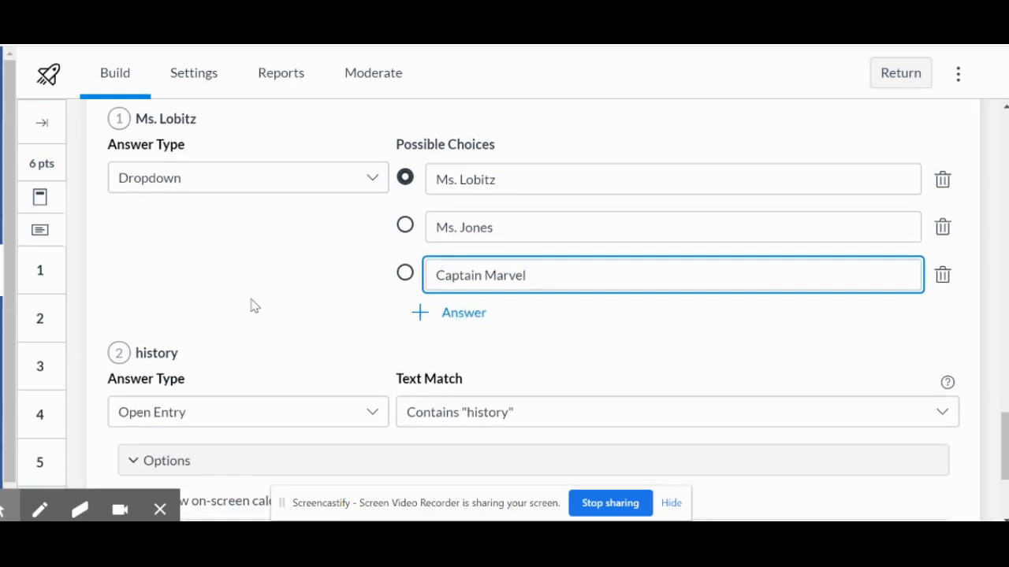
scroll(252, 305, down, 1)
scroll(252, 305, down, 1)
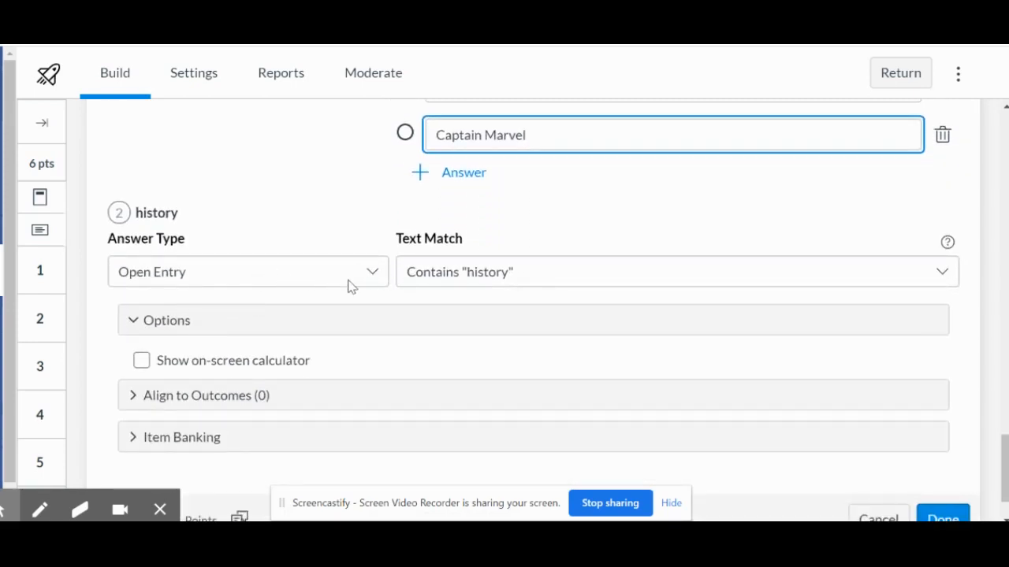
click(372, 275)
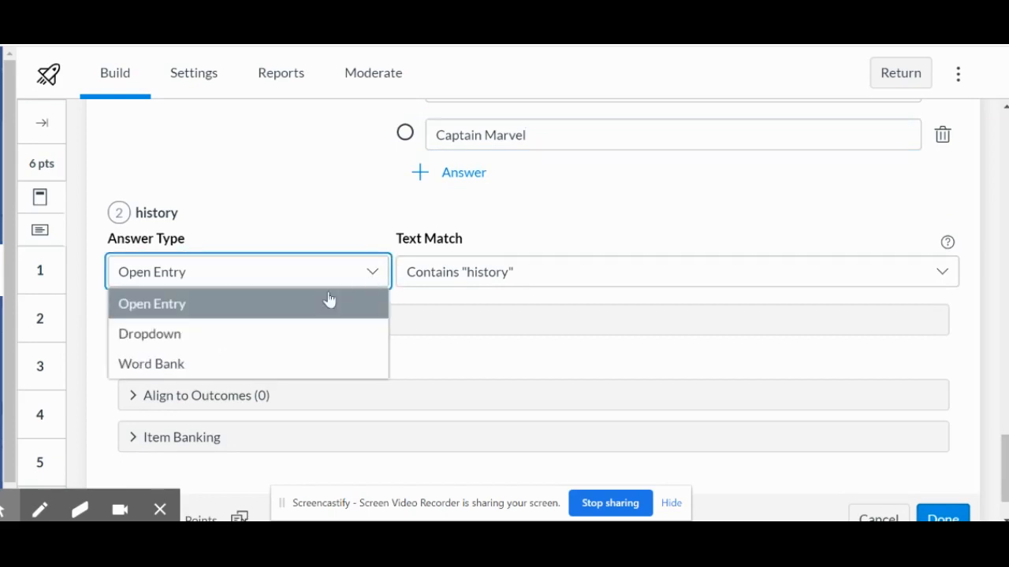
click(265, 337)
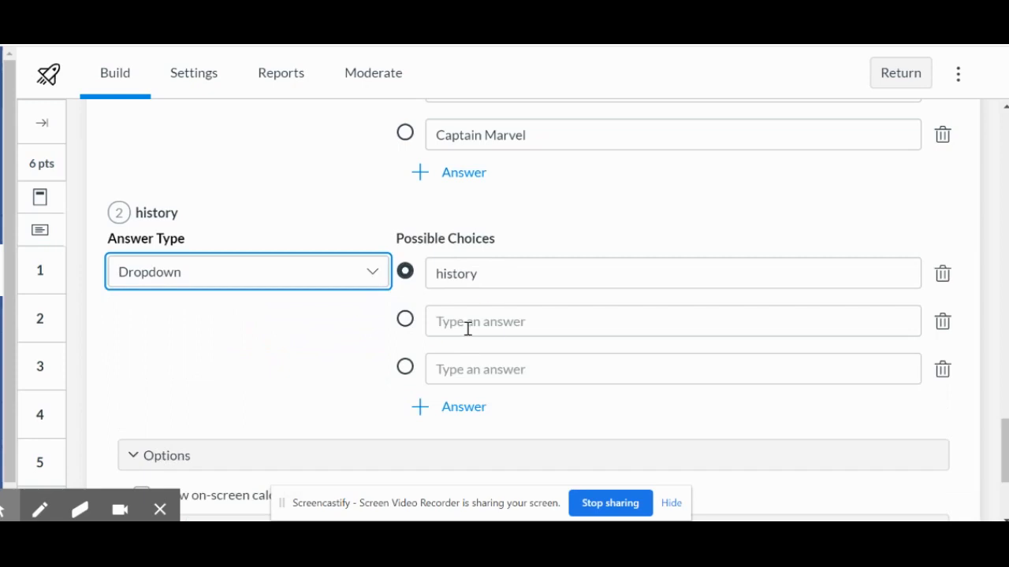
click(468, 328)
text(math)
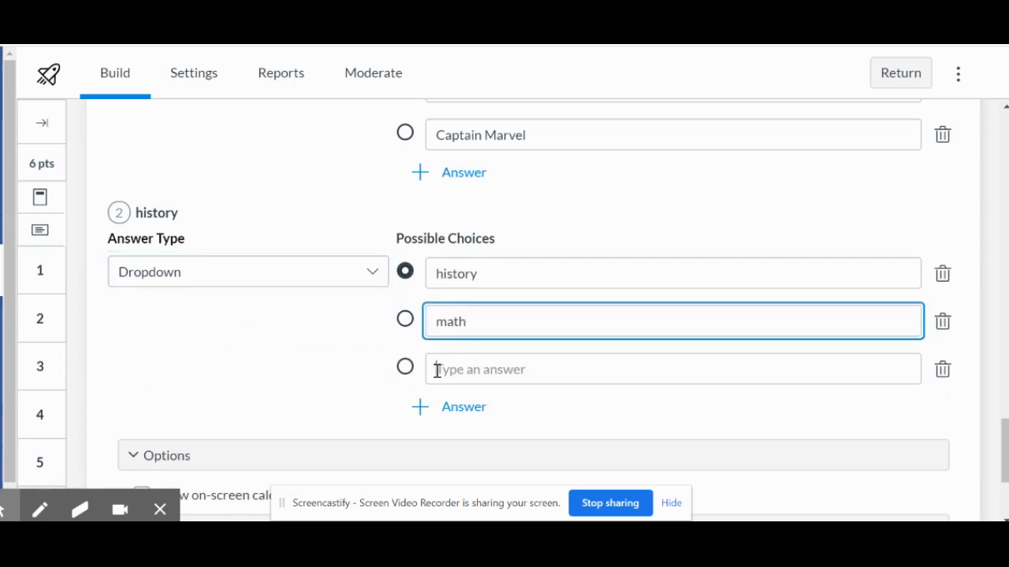
click(438, 370)
text(science)
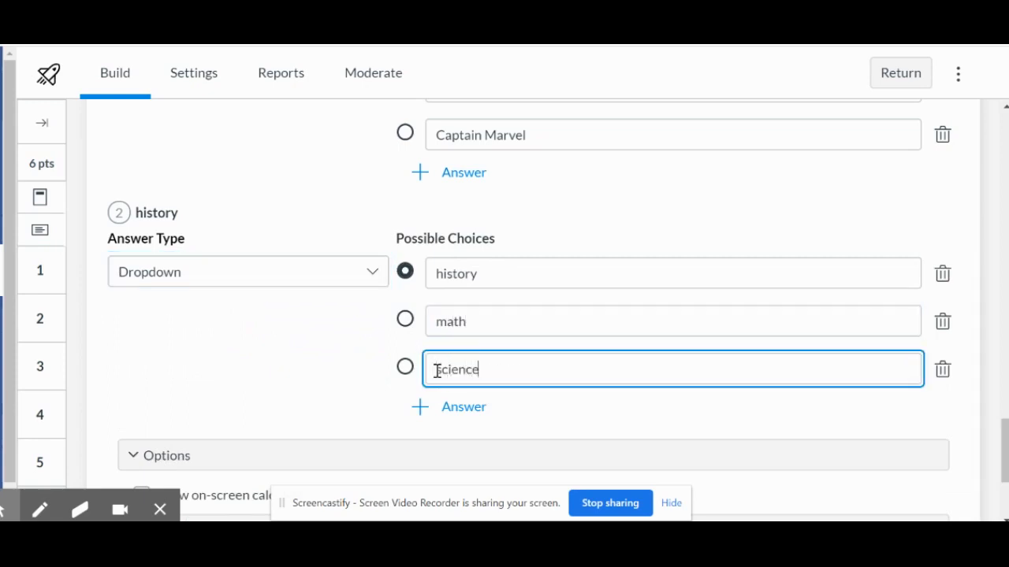
Step: Add the fill-in-the-blank question to the existing item bank New Fake Question Bank and save the question
scroll(441, 369, down, 2)
scroll(417, 331, down, 1)
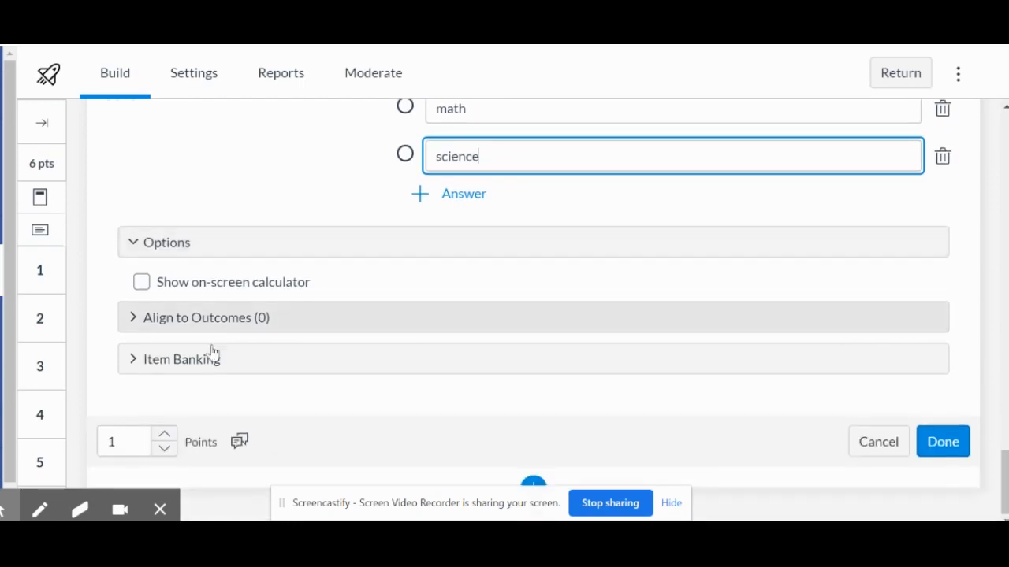
click(213, 356)
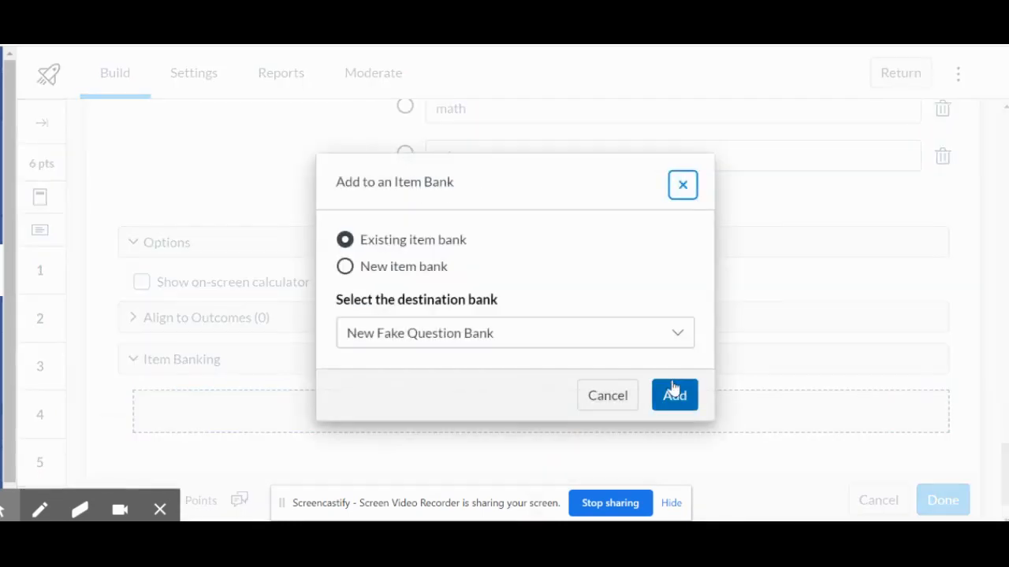
click(674, 394)
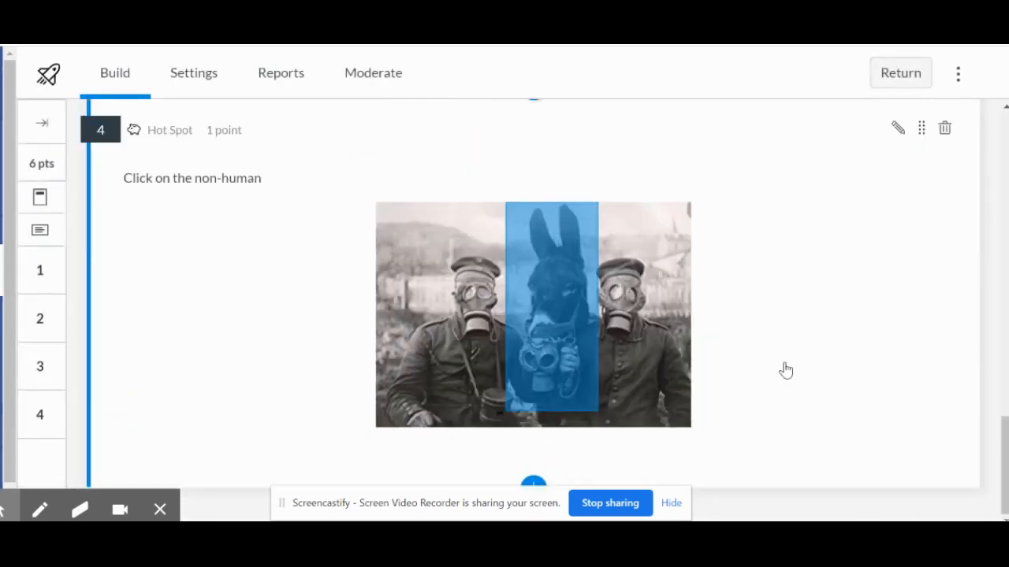
Step: Return to the course's quiz list, find Pretend Quiz and open it again in the quiz builder
scroll(755, 394, up, 15)
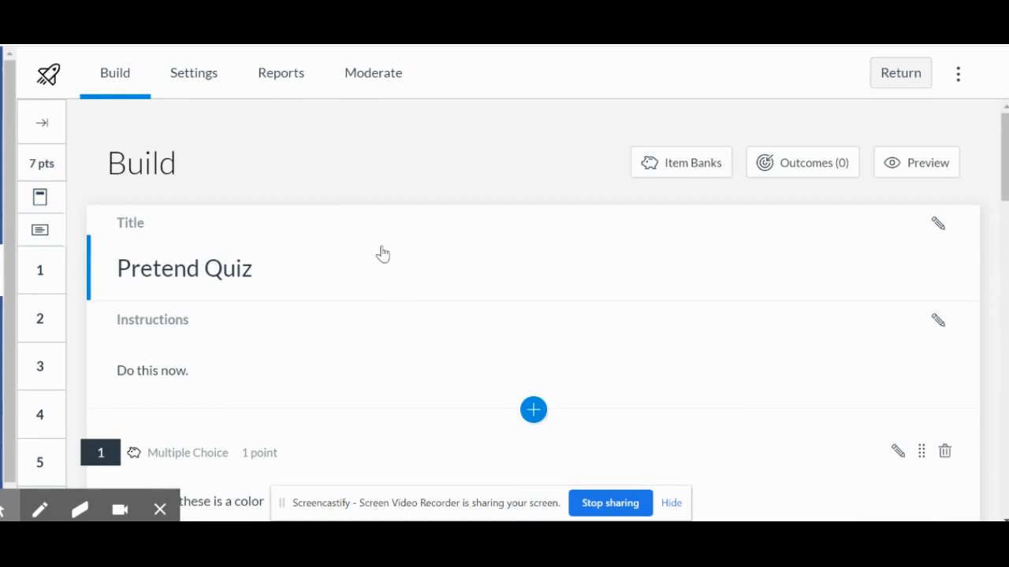
click(901, 77)
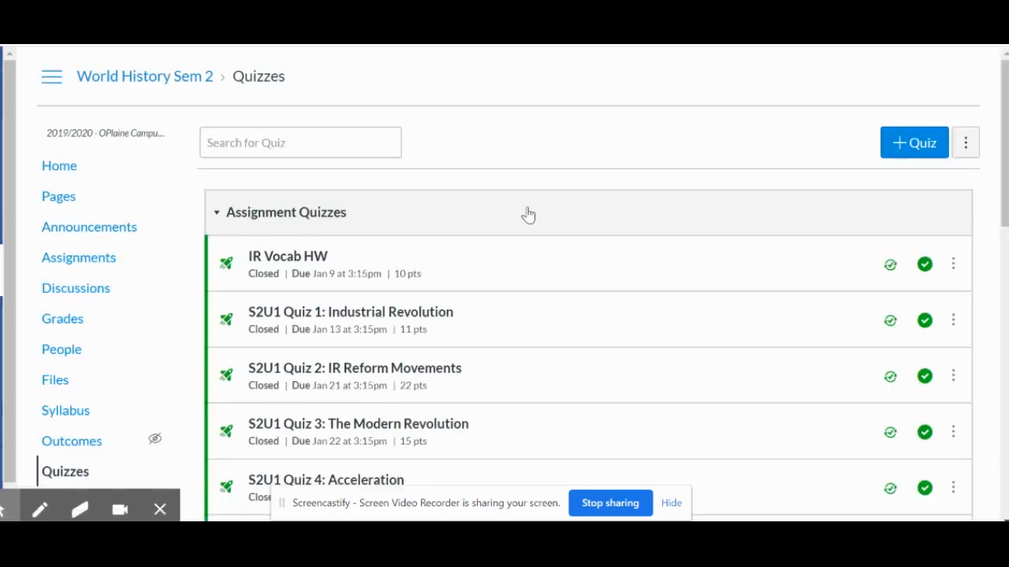
scroll(528, 212, down, 5)
scroll(528, 215, down, 5)
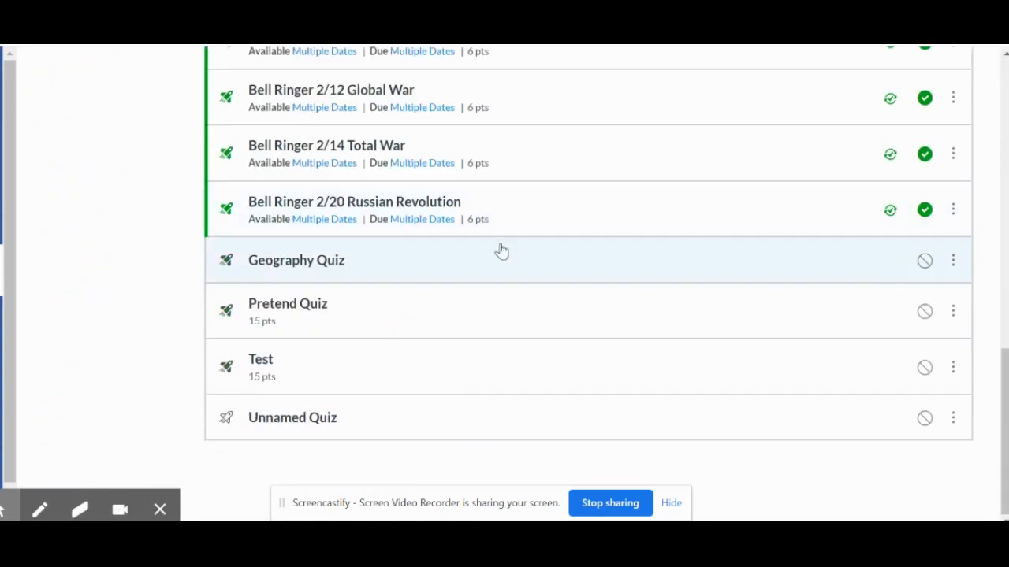
scroll(547, 270, up, 2)
scroll(547, 270, down, 2)
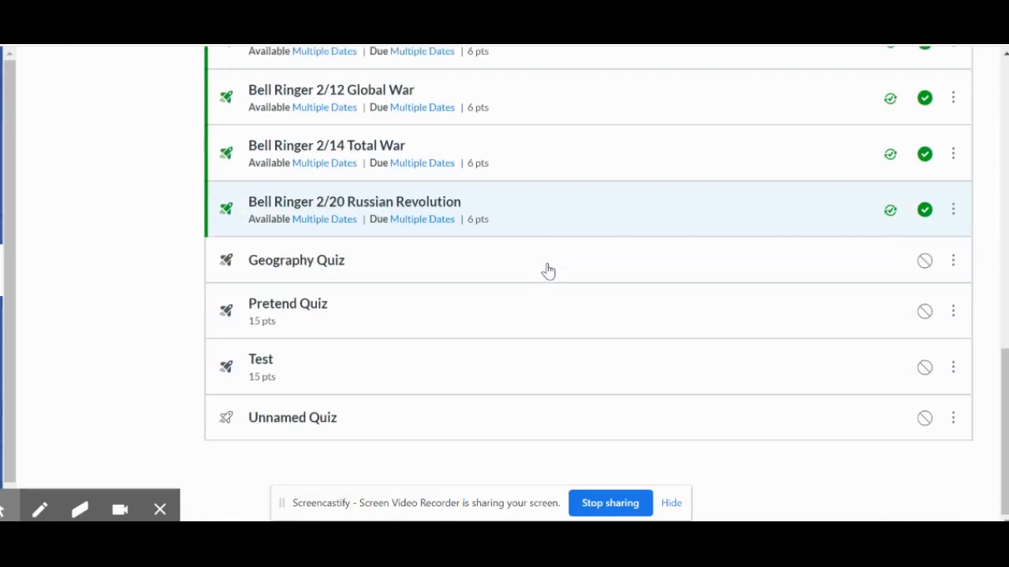
click(304, 313)
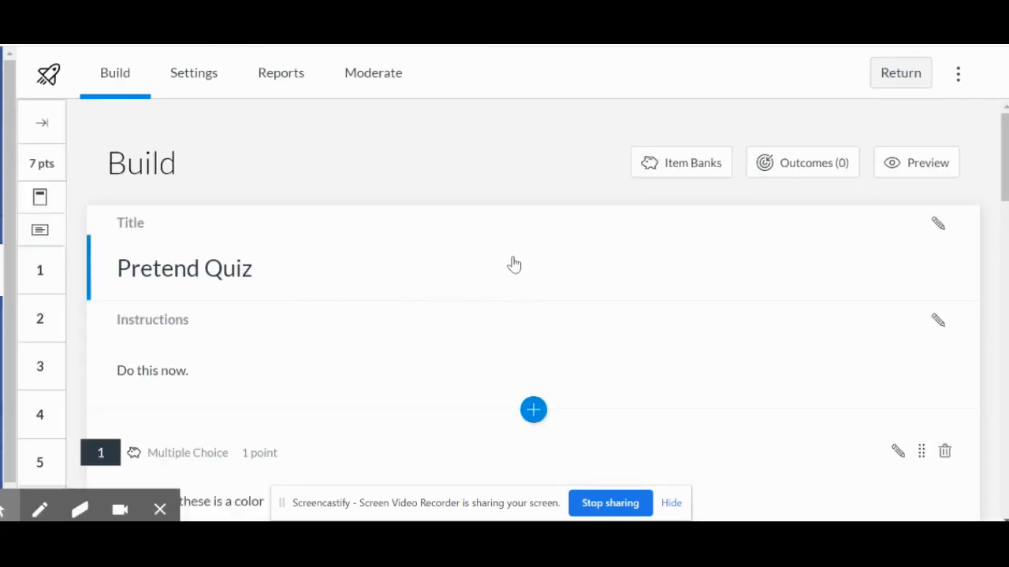
Step: Open the student preview of Pretend Quiz and look over its first questions
click(957, 73)
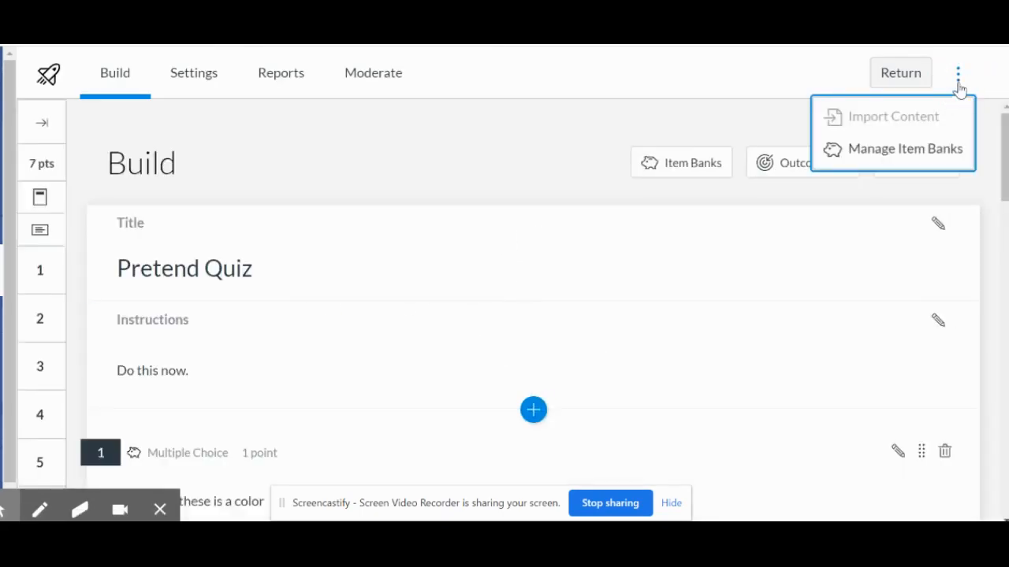
click(958, 74)
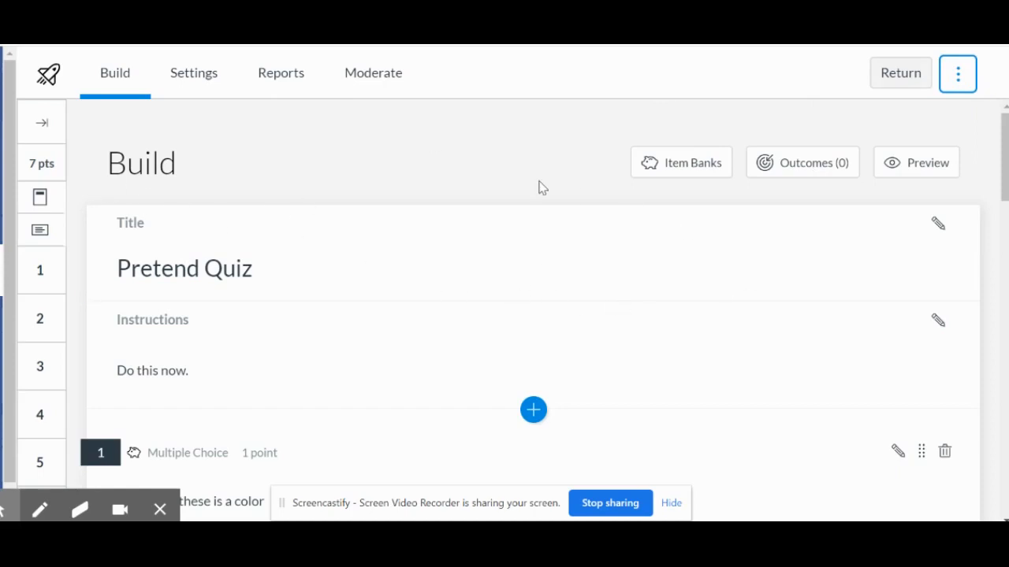
click(910, 167)
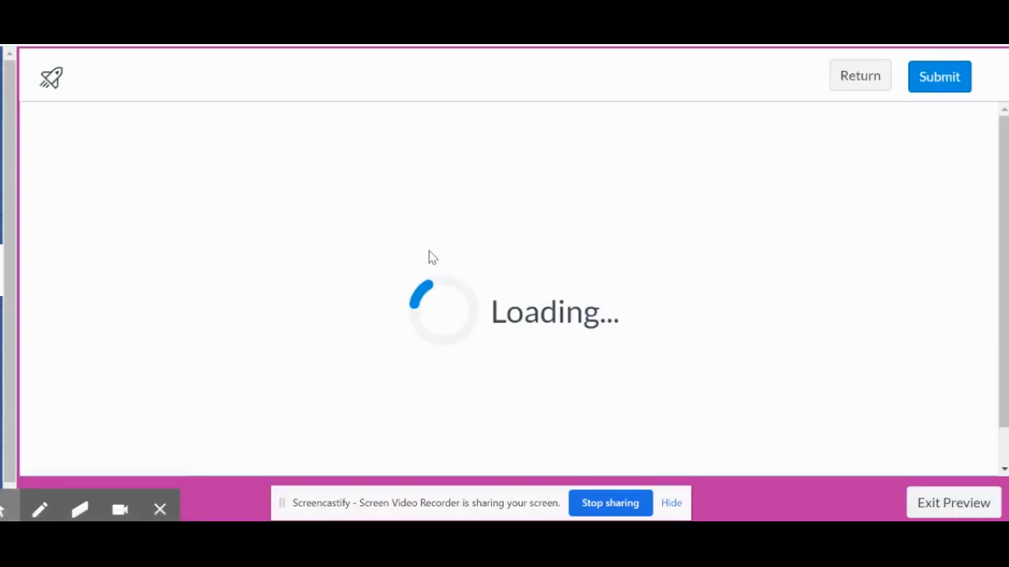
scroll(430, 257, down, 1)
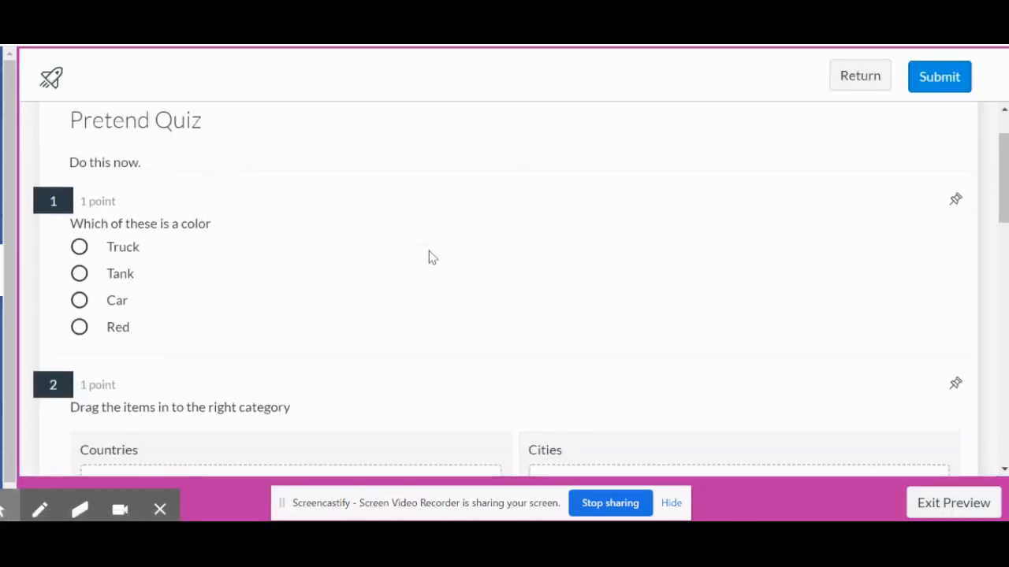
Step: Answer question 1 with Tank, and sort Moscow, USA and USSR into Countries and Chicago into Cities in question 2
click(80, 260)
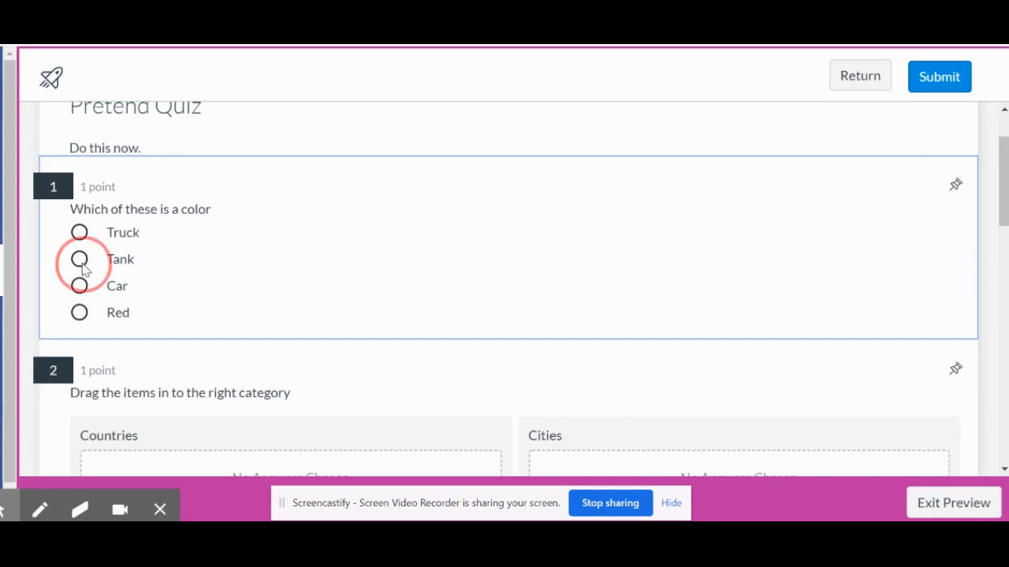
scroll(257, 259, down, 2)
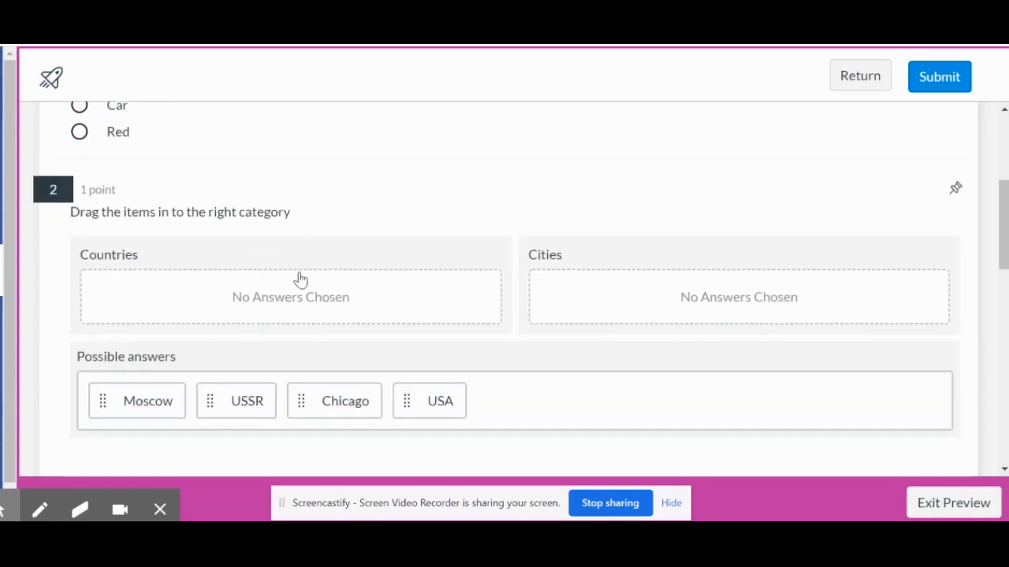
drag(133, 408, 332, 309)
drag(224, 400, 558, 290)
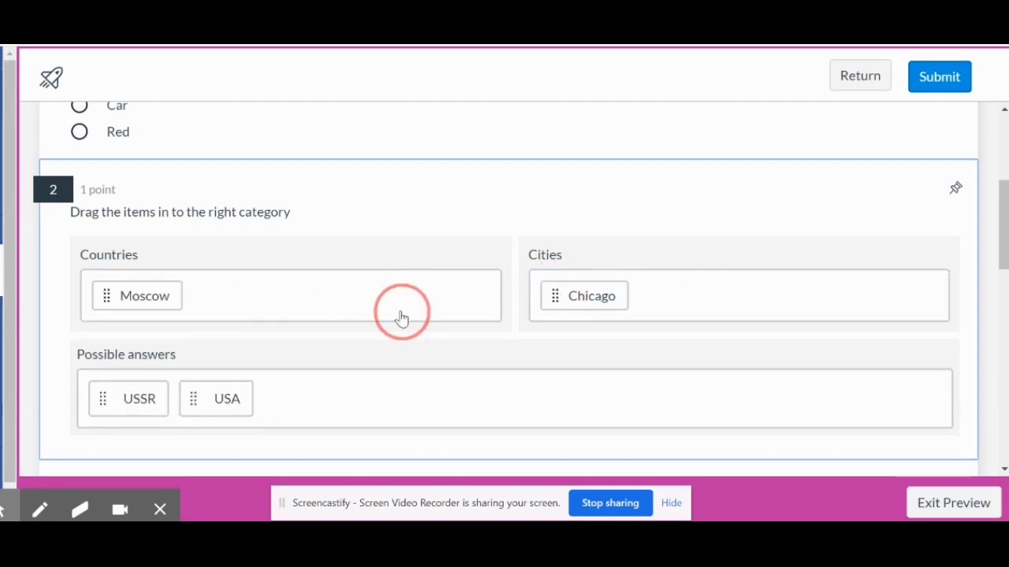
drag(209, 410, 209, 295)
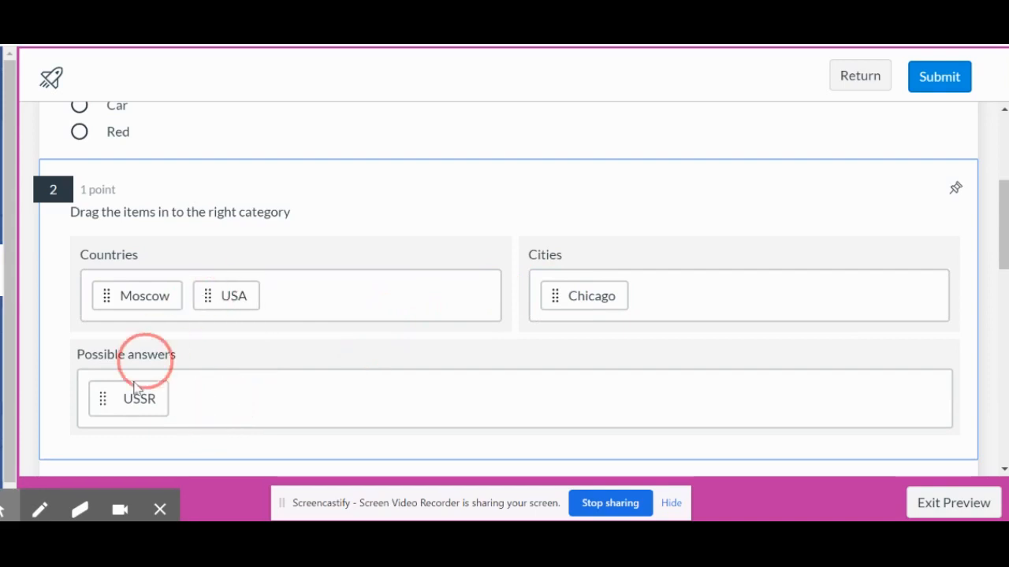
drag(133, 403, 385, 305)
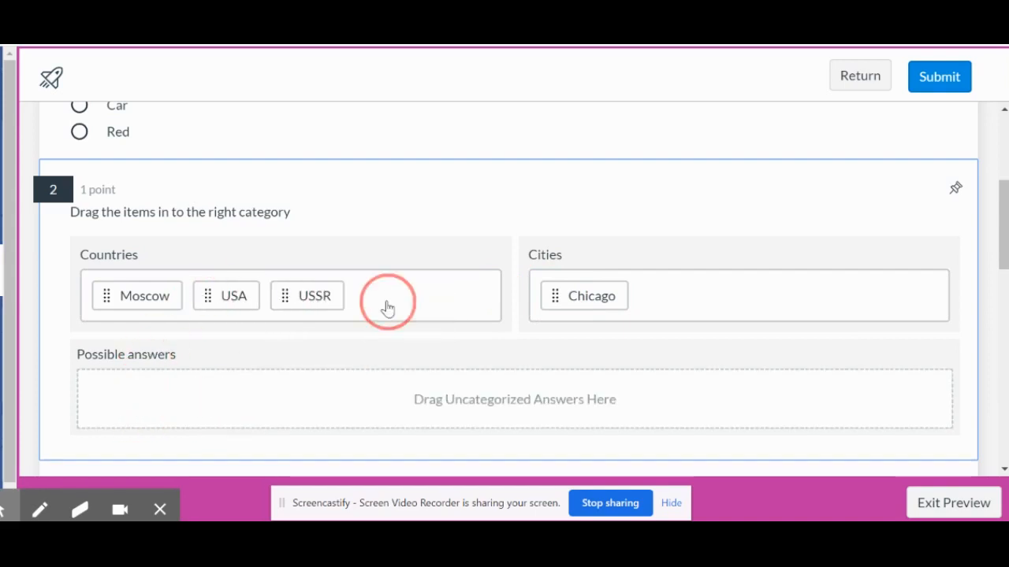
Step: Move World War 1 ahead of World War 2 in the ordering question and mark the donkey in the hot spot image
scroll(386, 306, down, 4)
scroll(386, 302, down, 1)
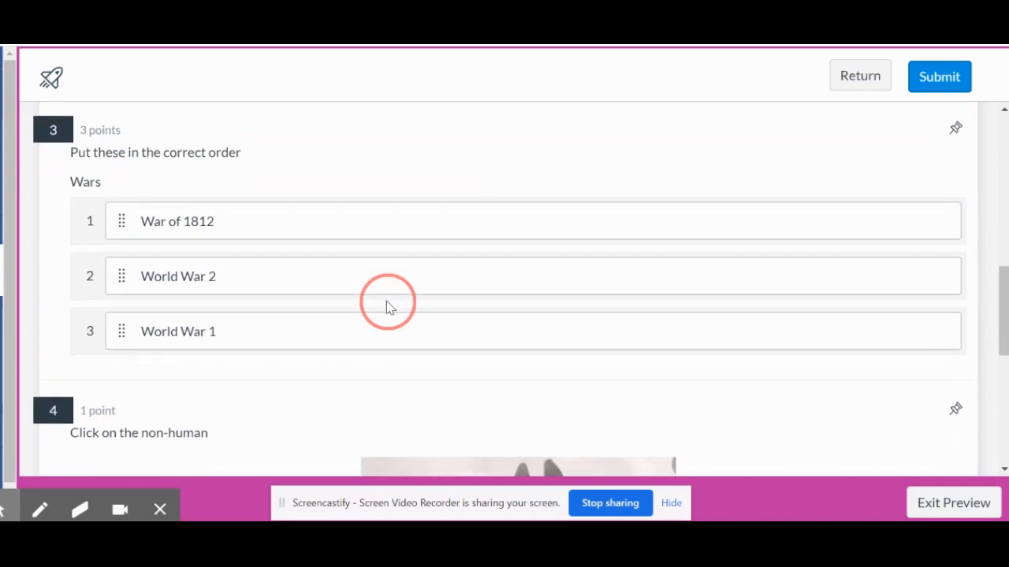
drag(172, 336, 169, 260)
scroll(169, 261, down, 3)
scroll(169, 264, down, 3)
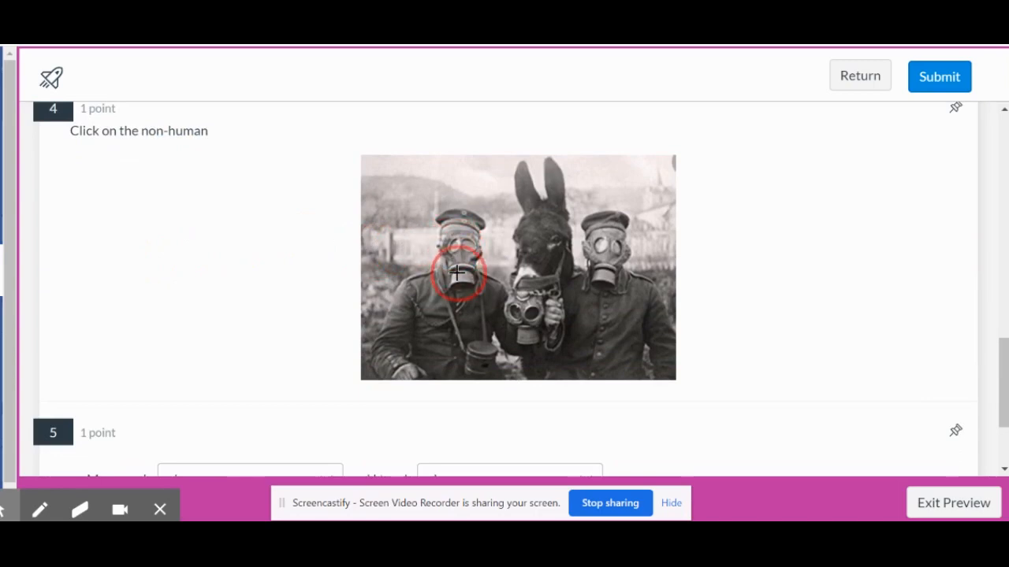
click(546, 261)
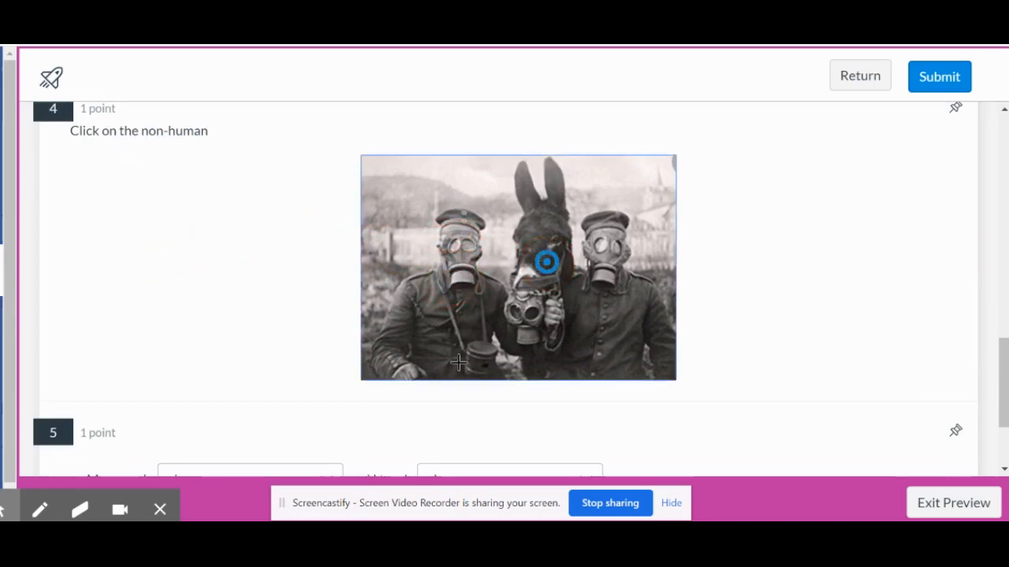
Step: Fill question 5's blanks with the teacher's name and "history", and submit the preview attempt
scroll(566, 373, down, 3)
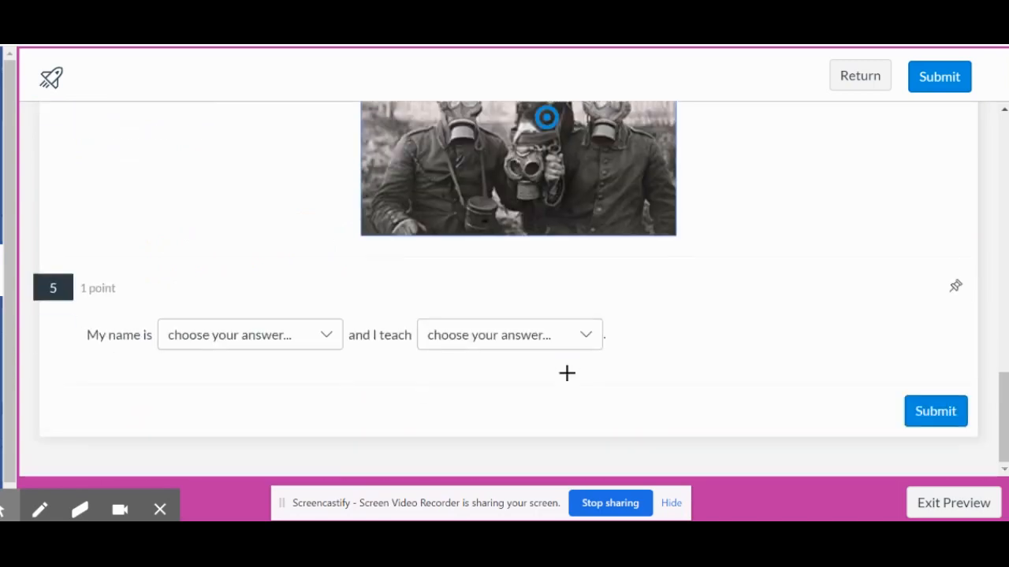
click(337, 347)
click(277, 397)
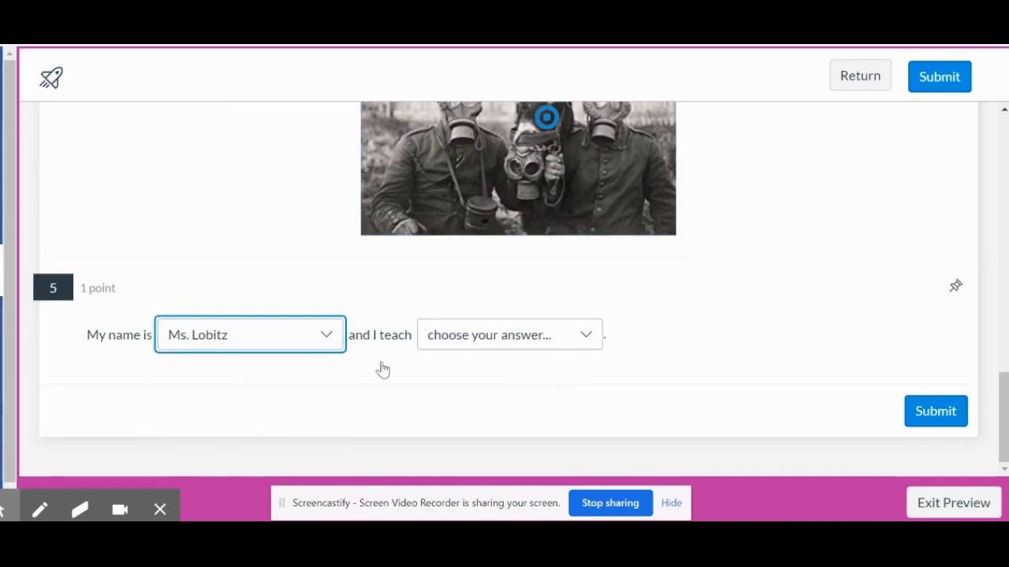
click(471, 337)
click(456, 424)
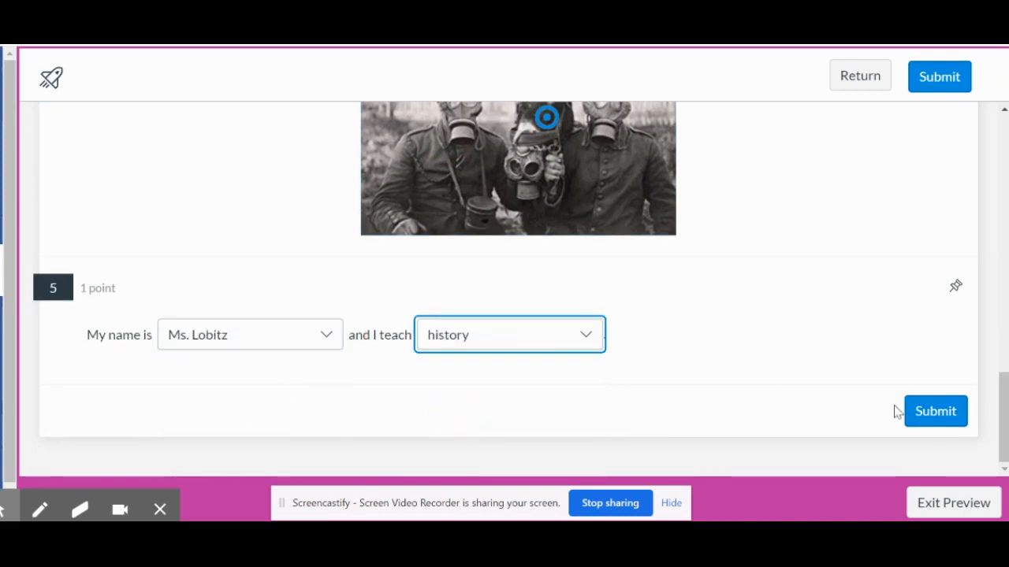
click(922, 418)
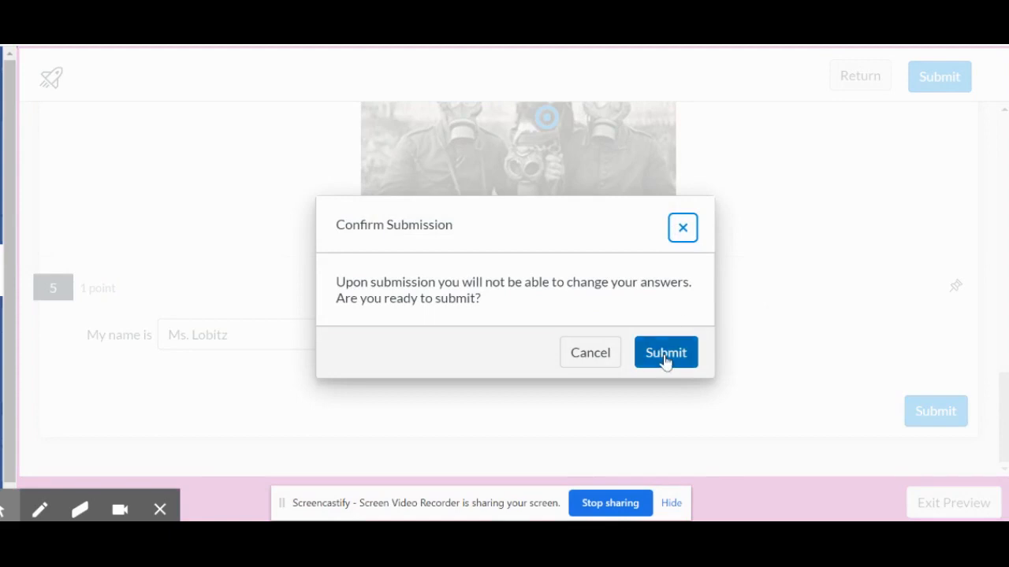
click(666, 353)
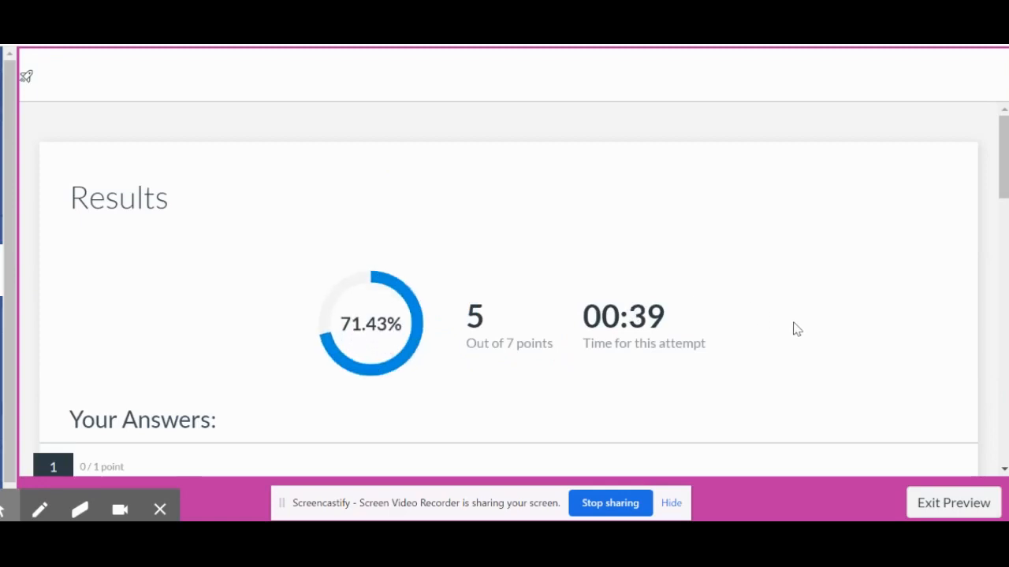
Step: Review the attempt's score and the marked answers to all five questions, and exit the preview
scroll(796, 330, down, 4)
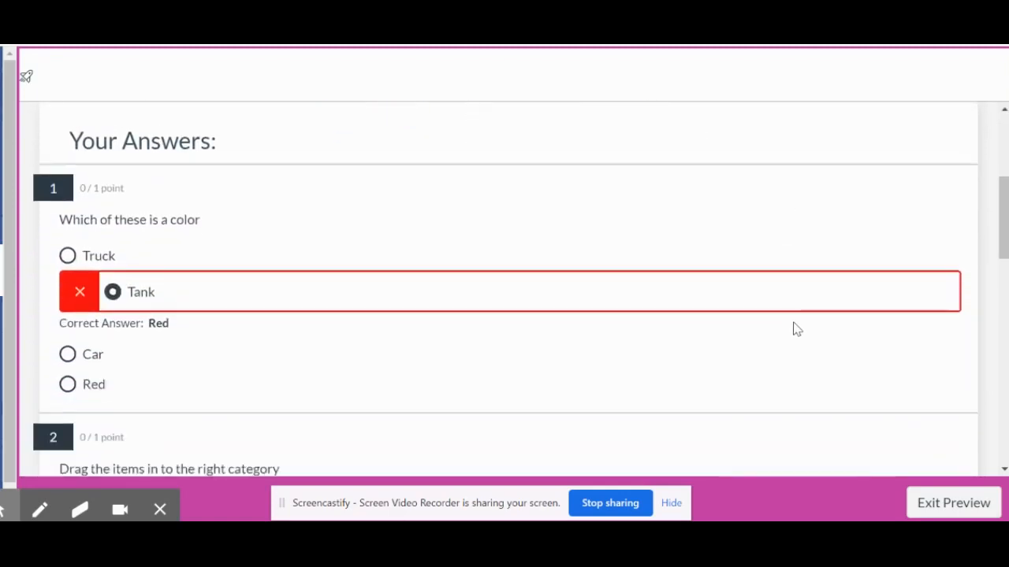
scroll(795, 329, down, 4)
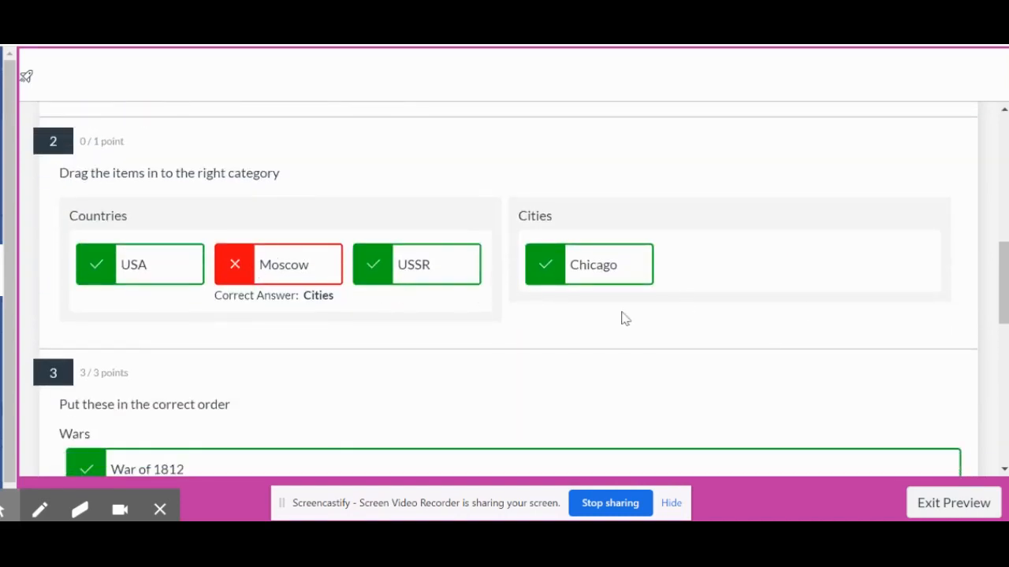
scroll(623, 317, down, 4)
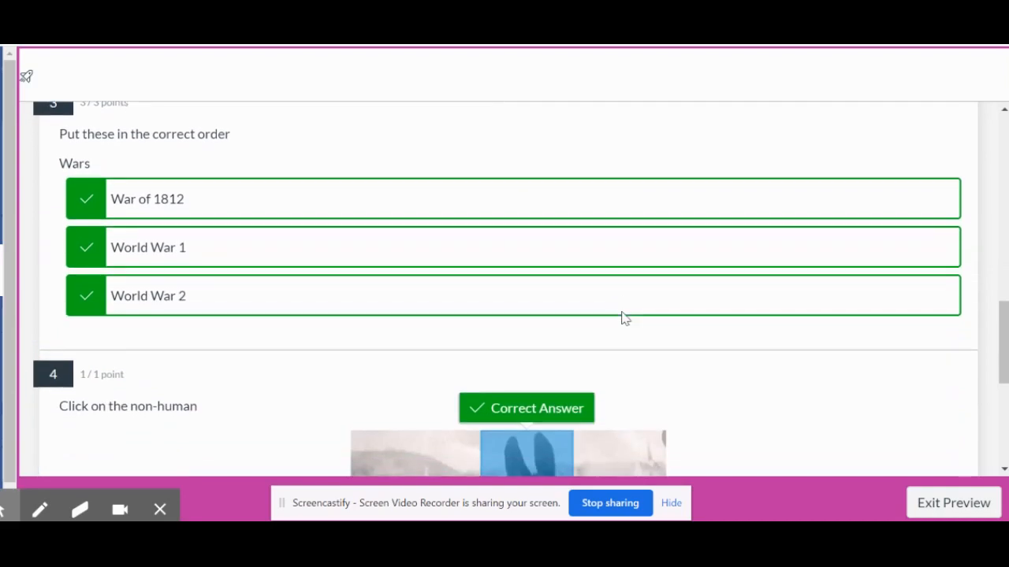
scroll(623, 317, down, 3)
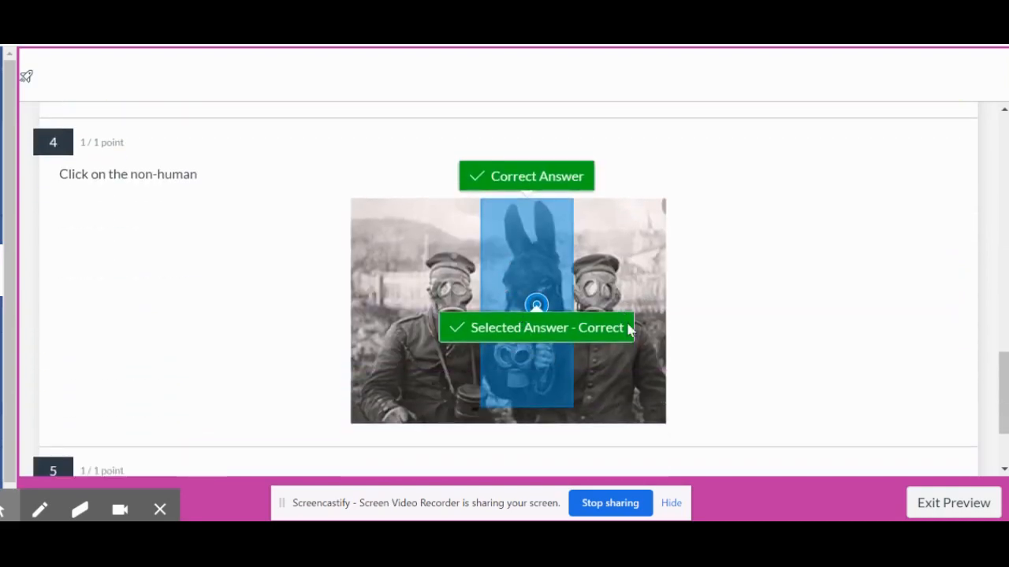
scroll(776, 355, down, 2)
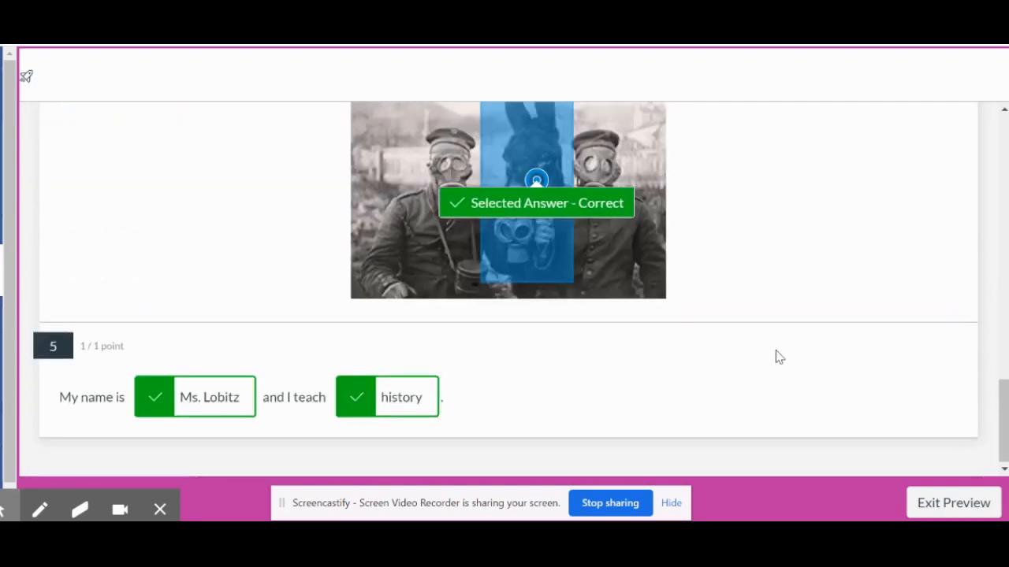
click(922, 501)
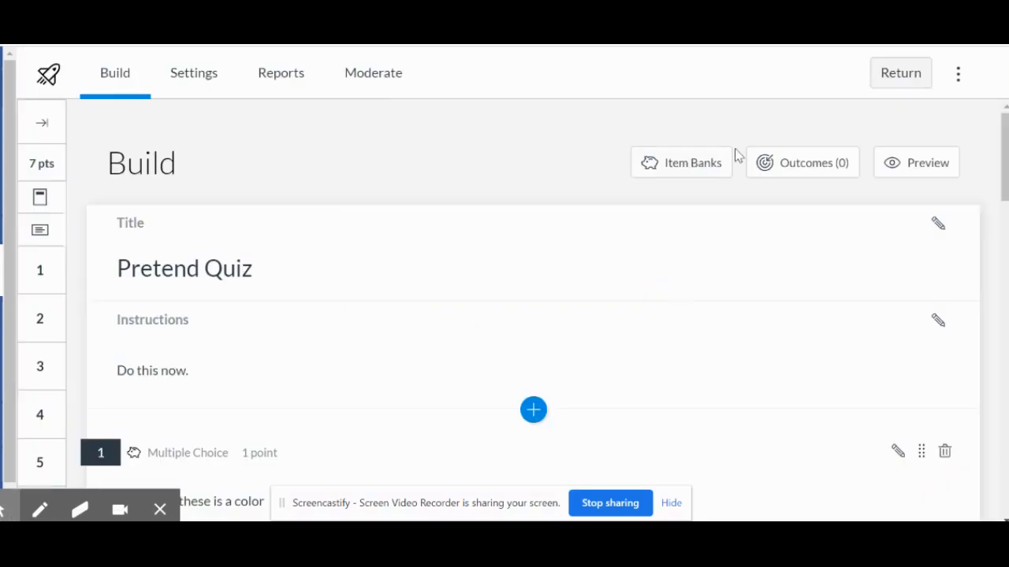
Step: Return to the course's assignment list, find Pretend Quiz and open it for editing
click(900, 76)
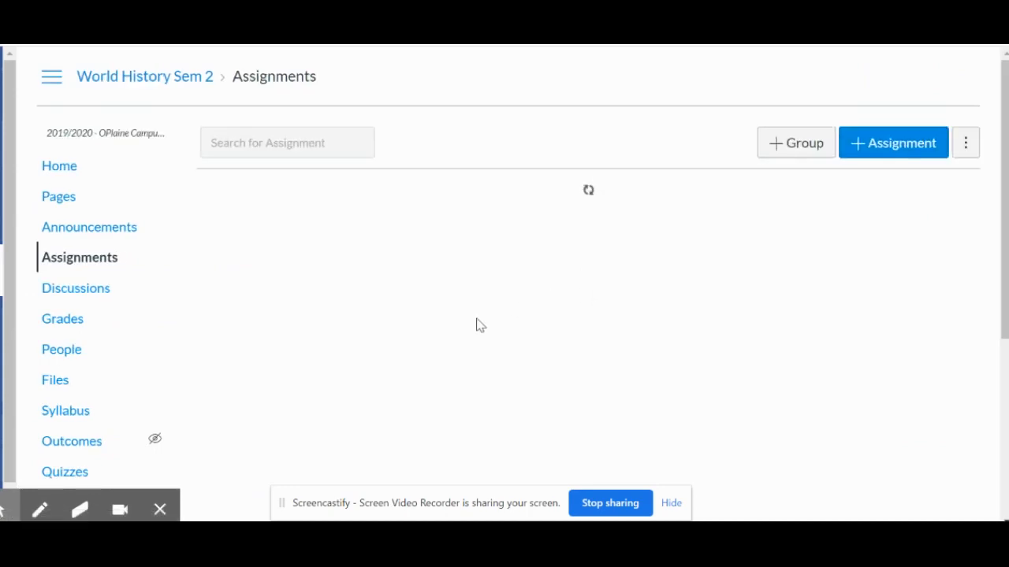
scroll(476, 326, down, 15)
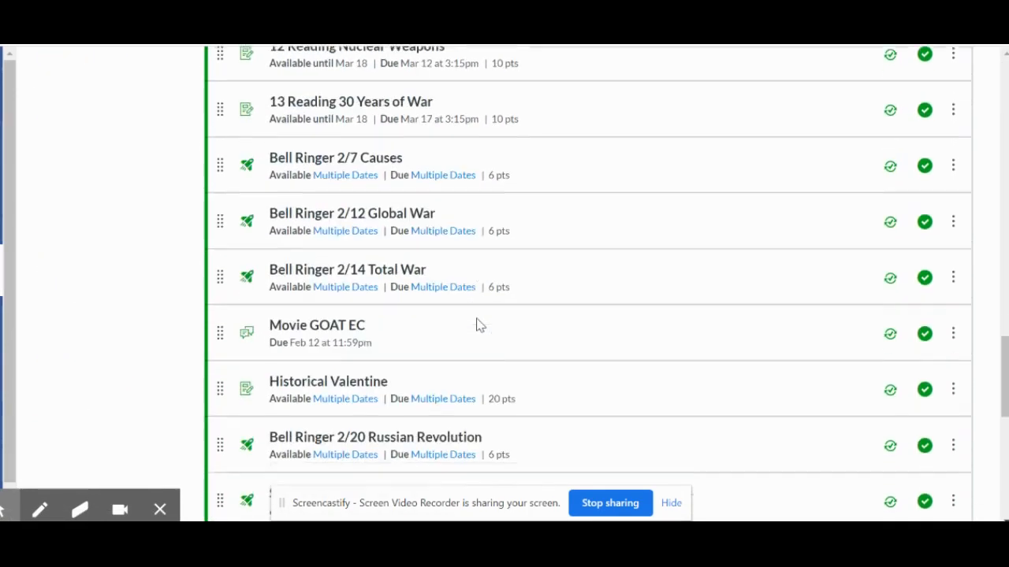
scroll(476, 326, down, 10)
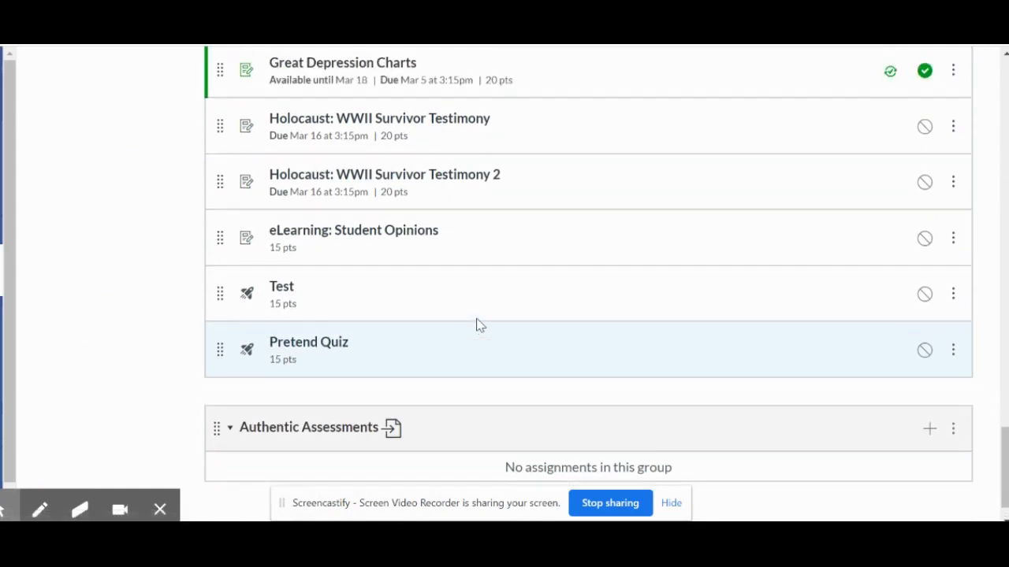
click(952, 352)
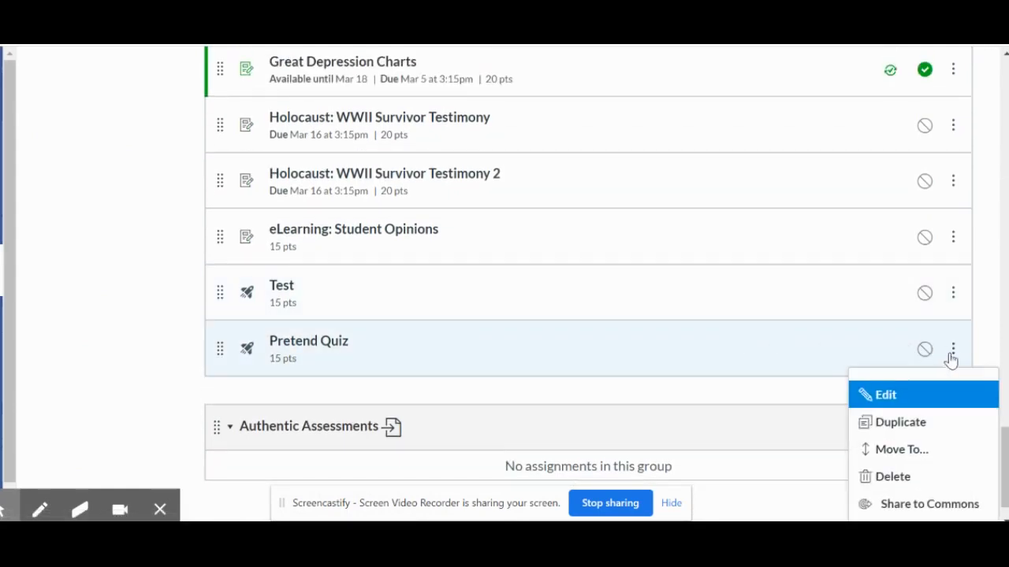
click(870, 393)
Step: Set Pretend Quiz's points to 7, keep Sync to SIS off and open the full assignment options
click(368, 306)
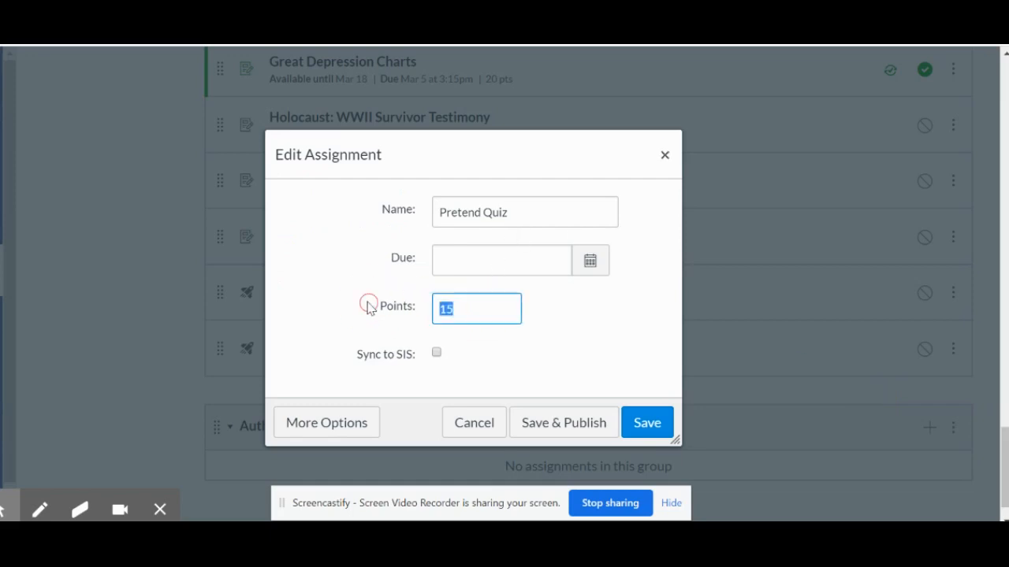
click(441, 353)
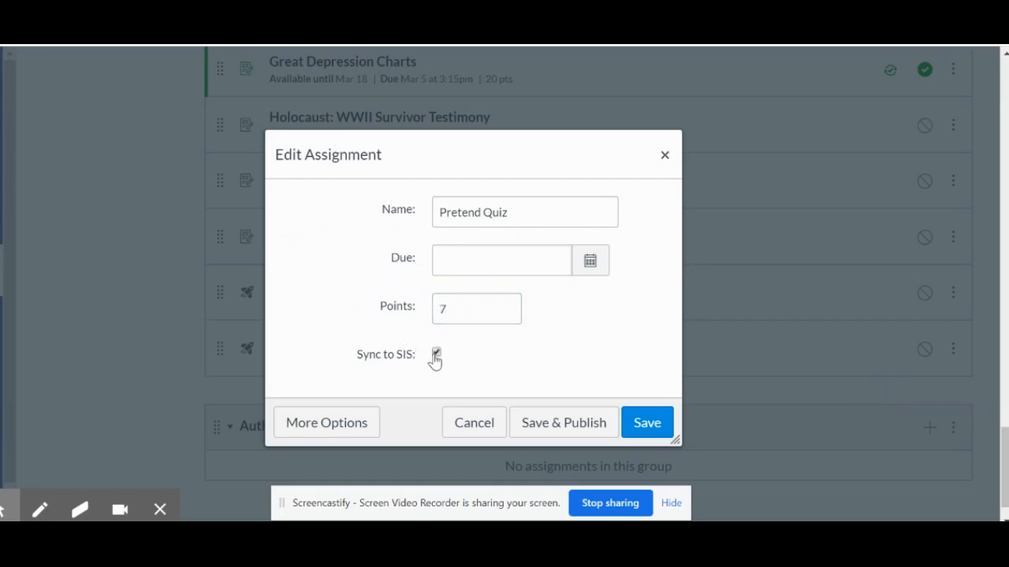
click(435, 356)
click(315, 431)
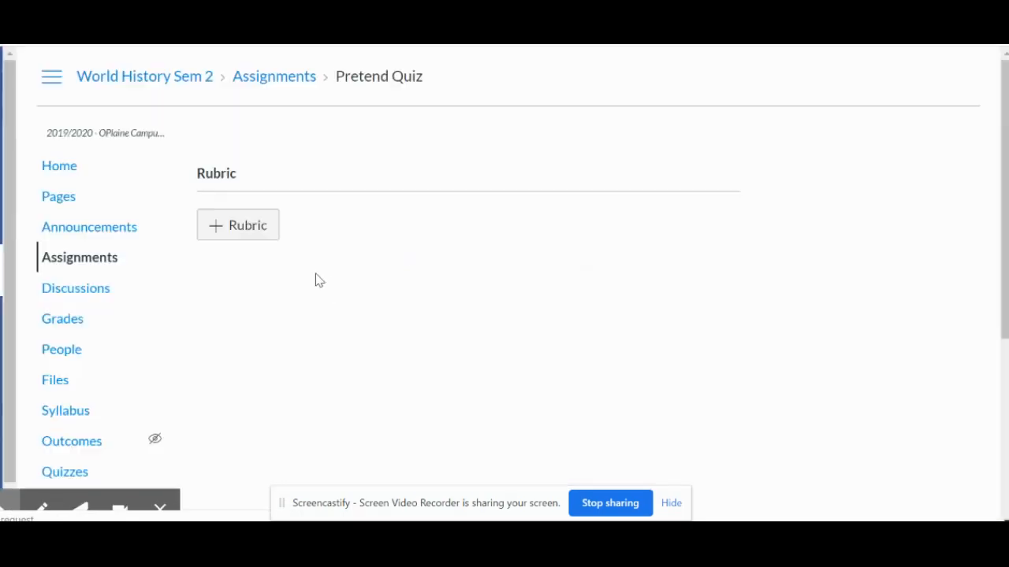
Step: Look over the Sync to SIS, assignee, due and availability options, and save the assignment without publishing it
scroll(316, 279, down, 8)
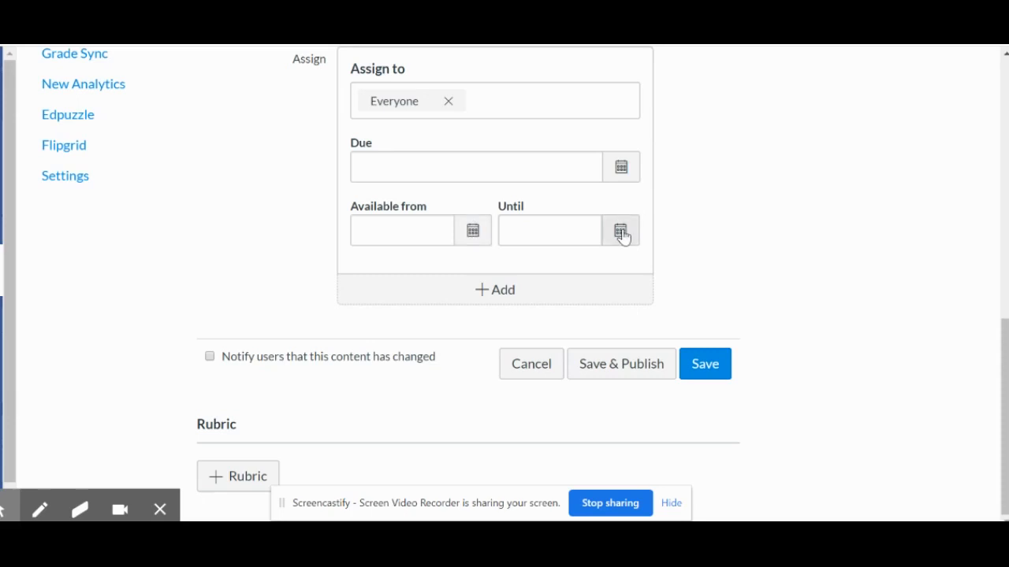
scroll(535, 241, up, 3)
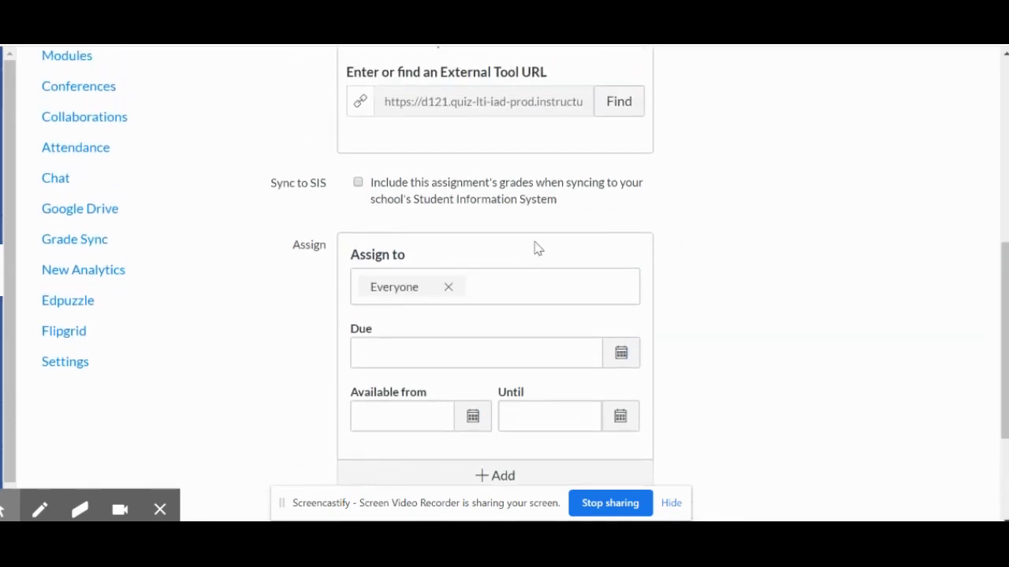
scroll(725, 364, down, 3)
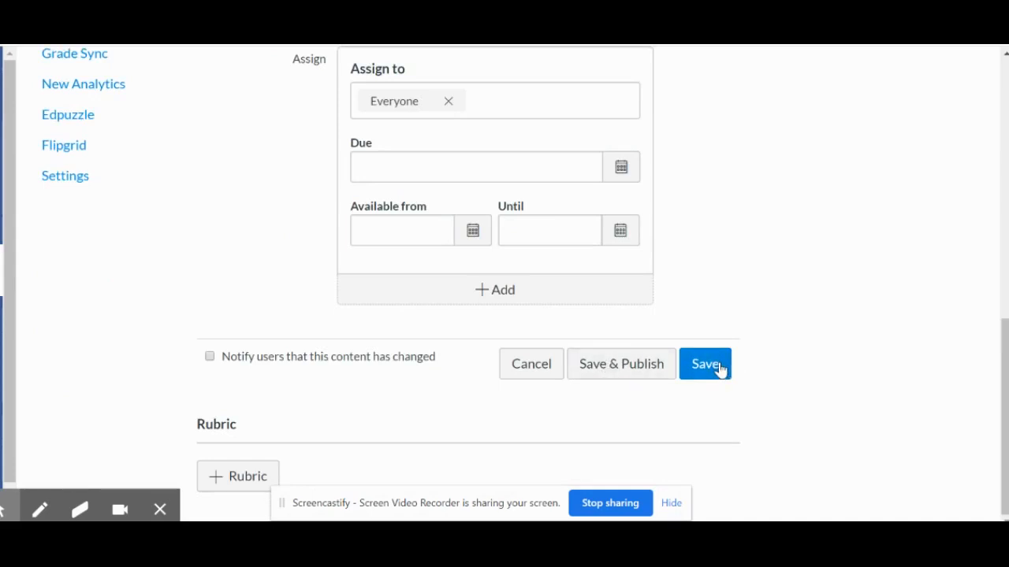
click(719, 368)
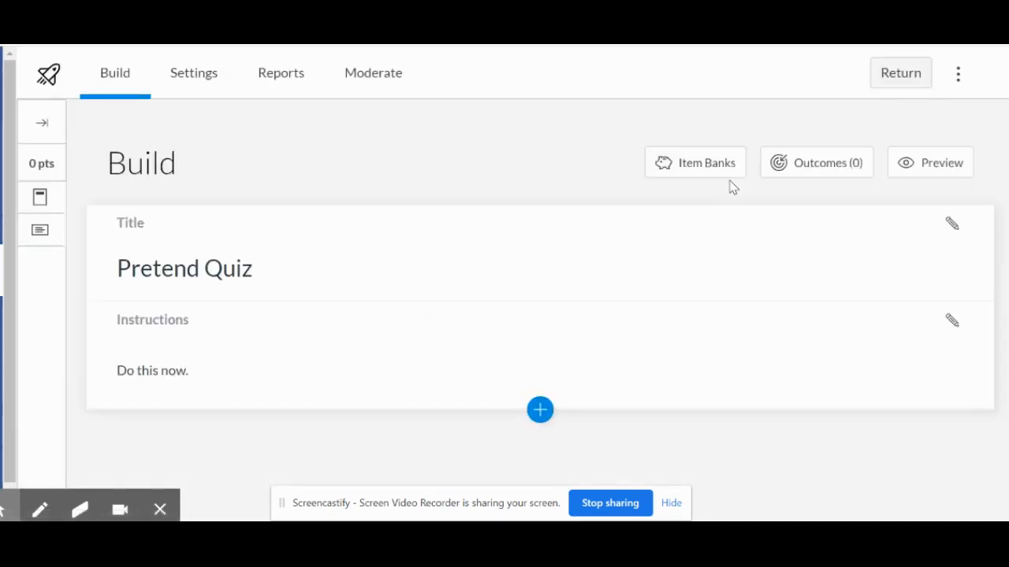
Step: Turn on Shuffle questions and Shuffle answers in Pretend Quiz's settings and look over the remaining options
click(197, 82)
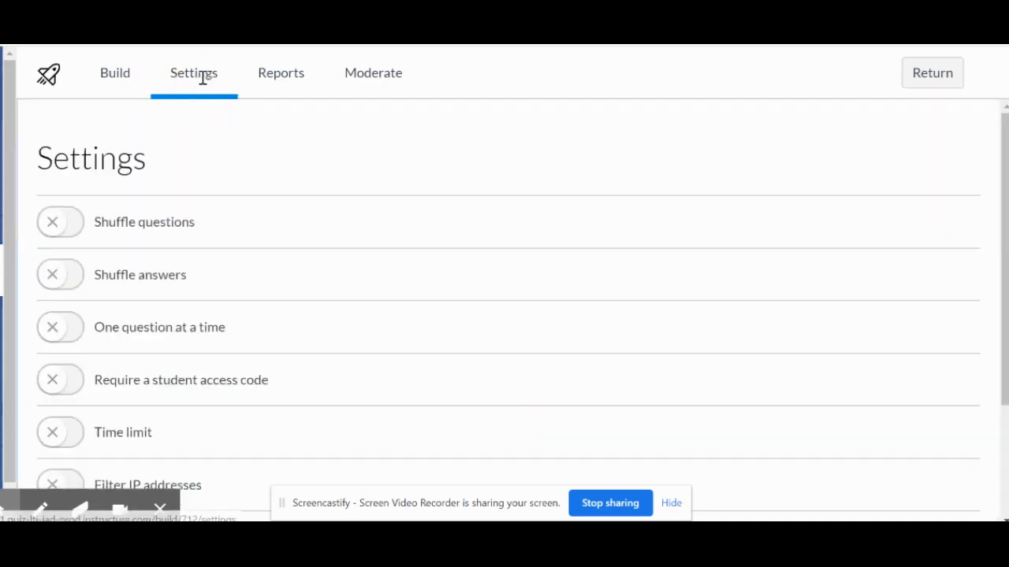
click(66, 224)
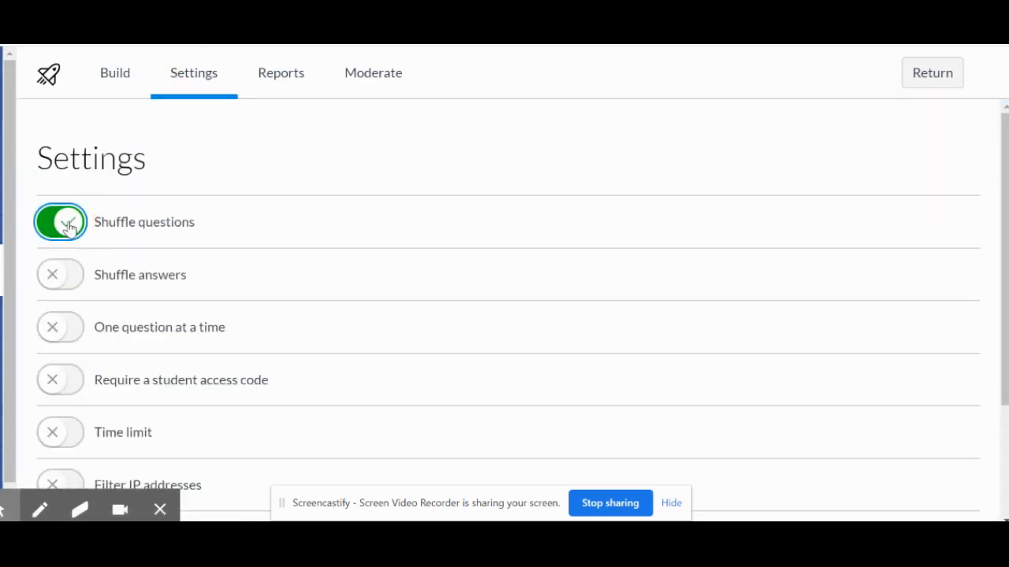
scroll(320, 214, down, 1)
scroll(320, 214, down, 2)
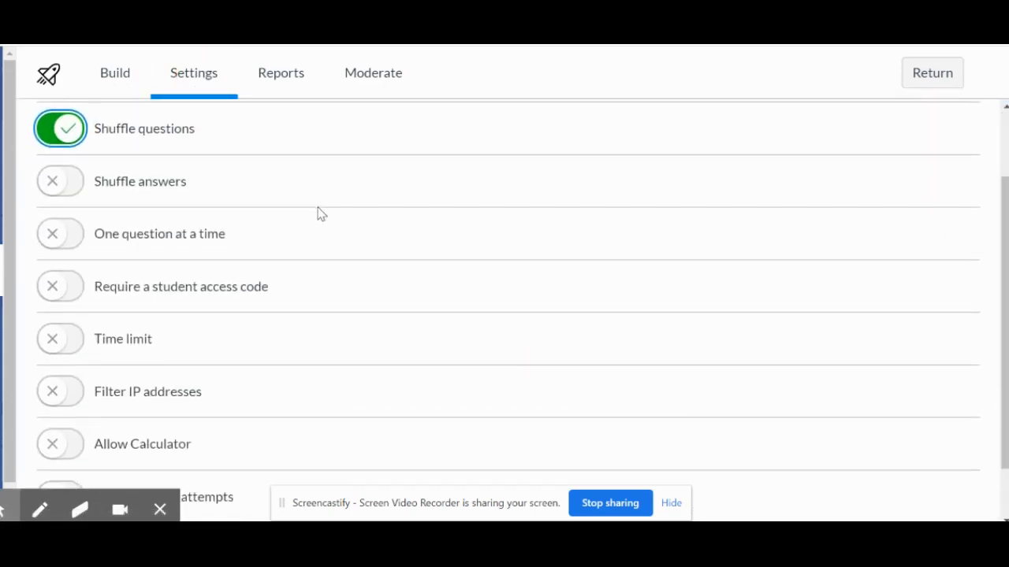
click(67, 185)
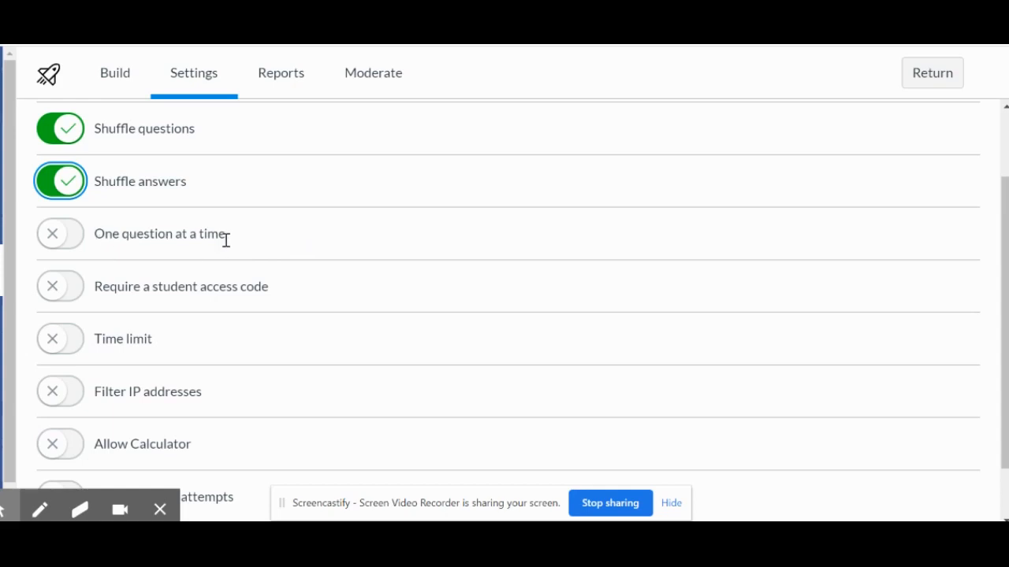
scroll(334, 246, down, 1)
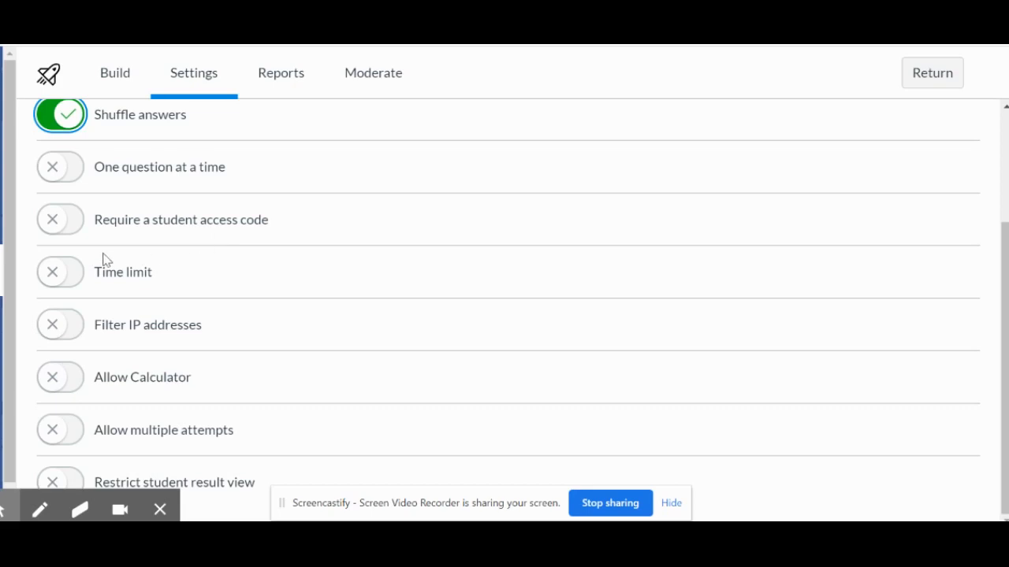
click(60, 272)
scroll(326, 288, down, 1)
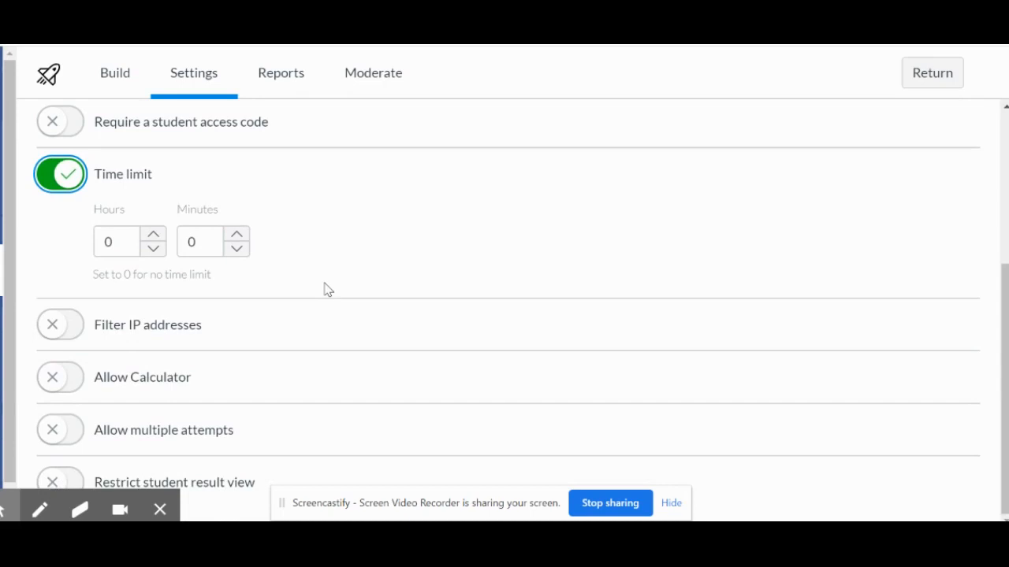
click(70, 177)
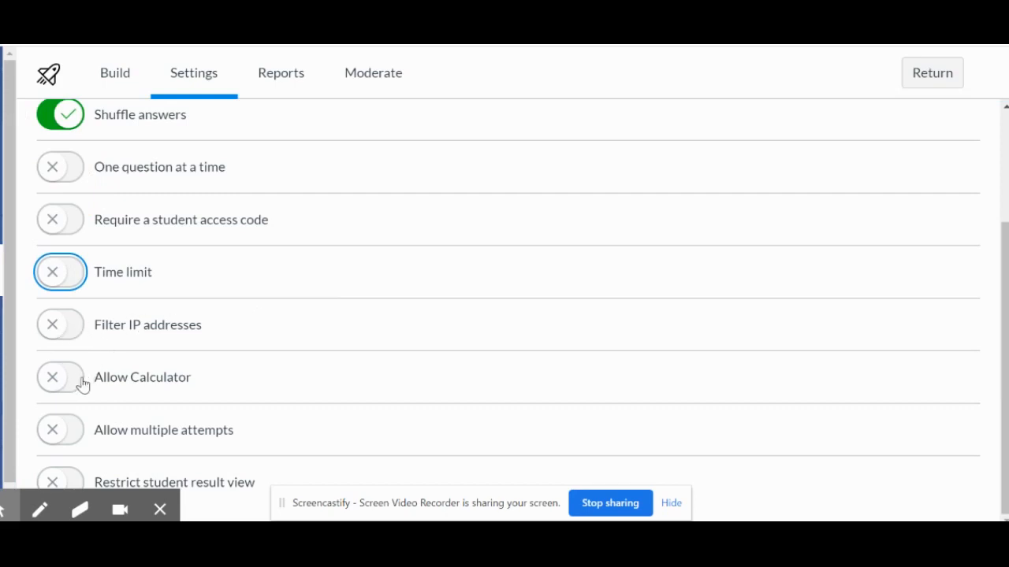
Step: Allow multiple attempts on the quiz, keeping the highest score and limiting it to 3 attempts with no waiting period
click(67, 430)
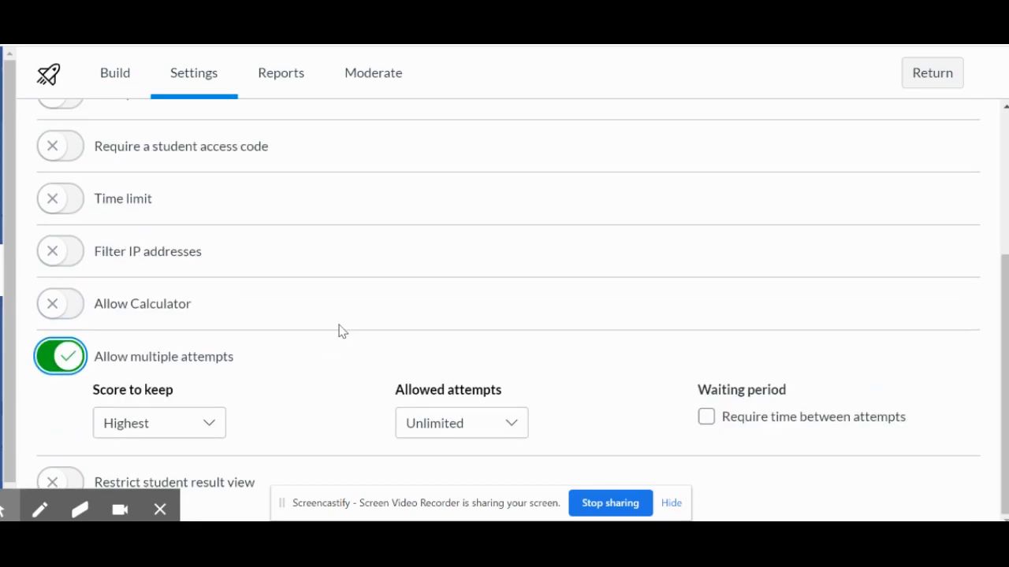
click(214, 424)
click(215, 424)
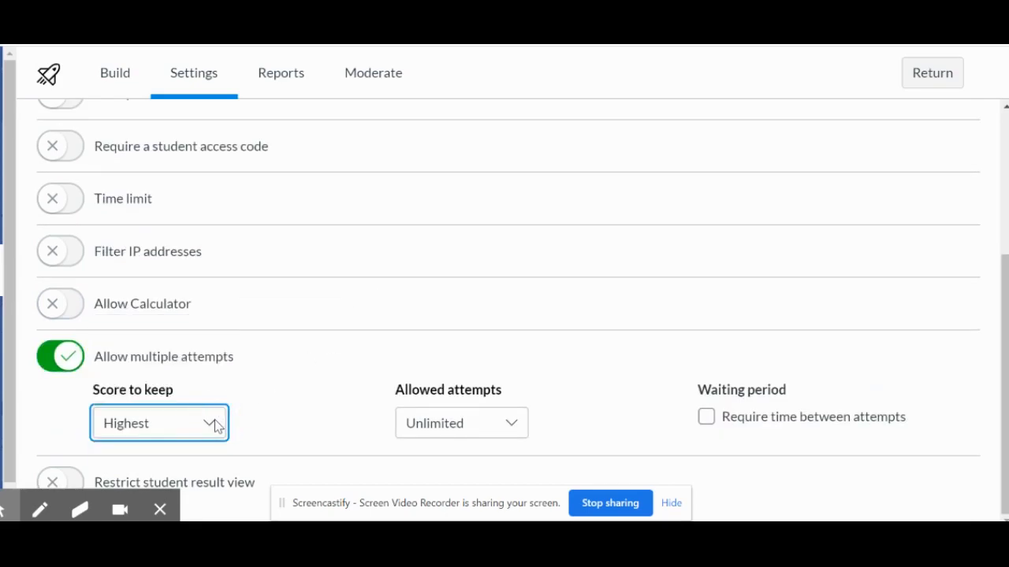
click(504, 423)
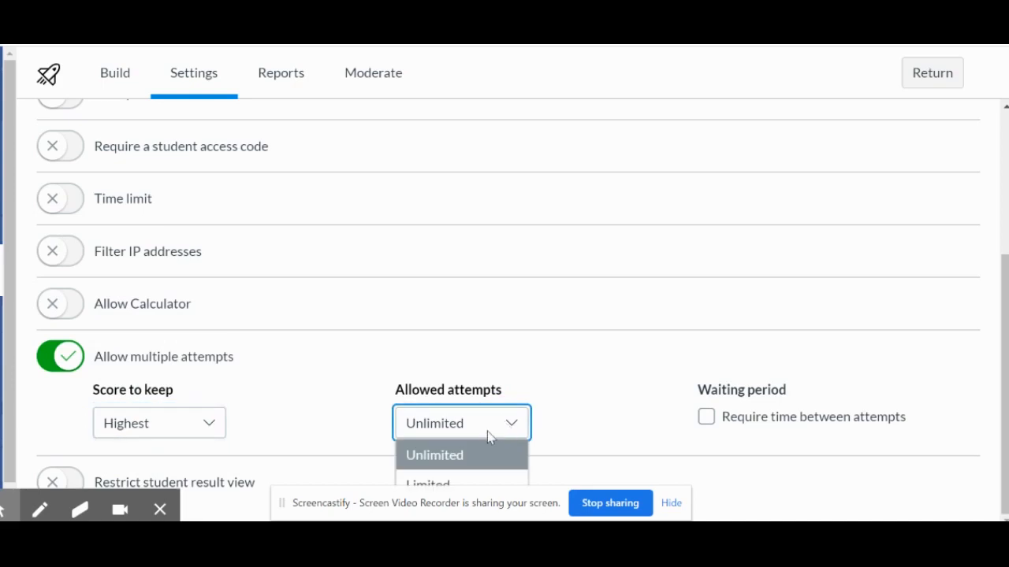
click(455, 482)
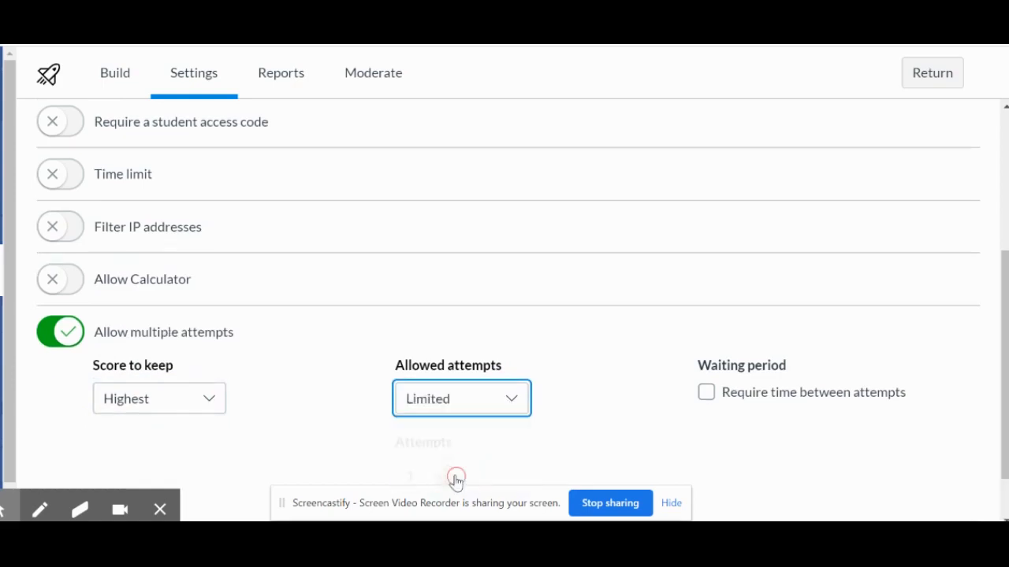
click(448, 466)
click(448, 467)
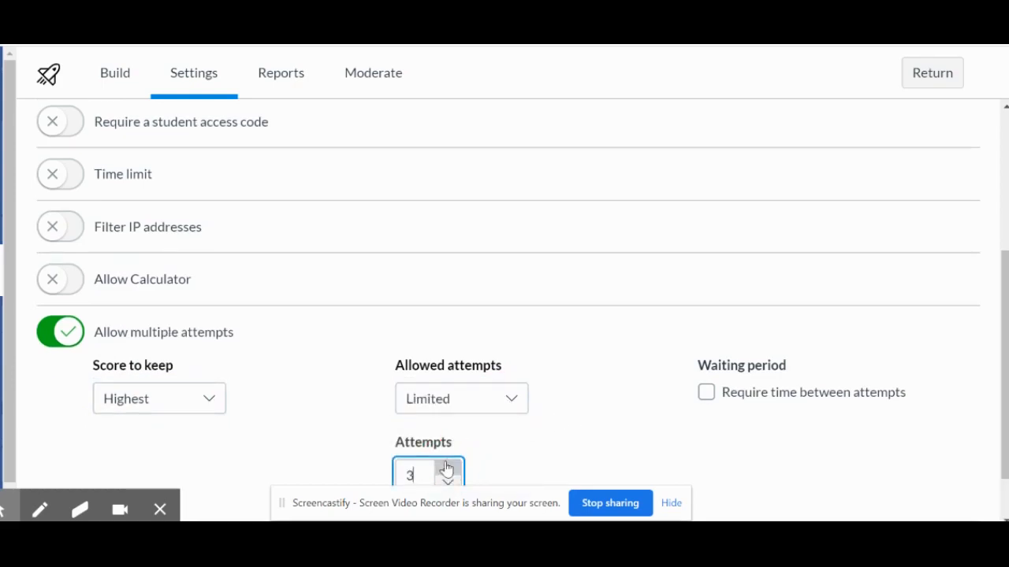
click(585, 402)
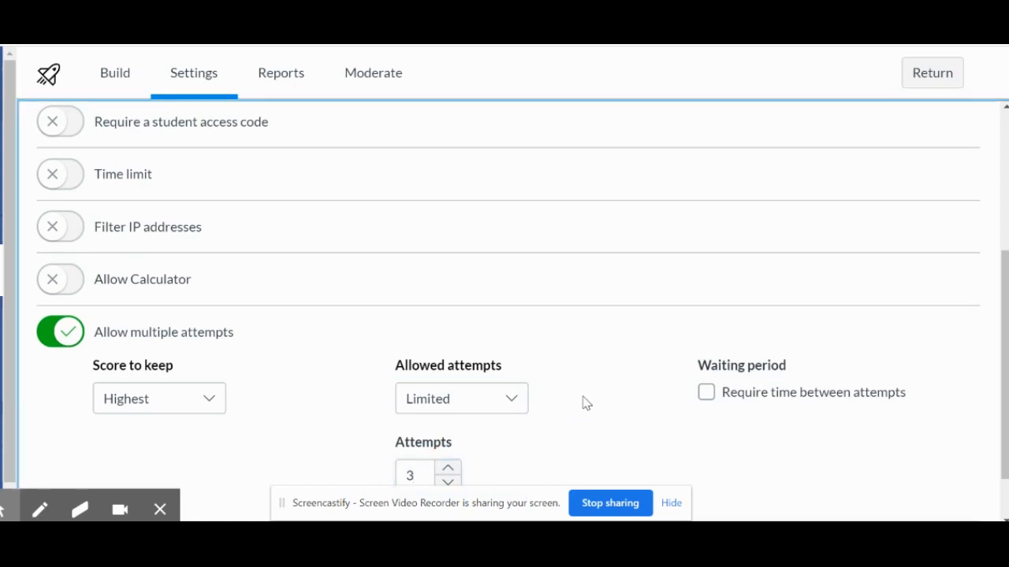
click(706, 393)
click(705, 392)
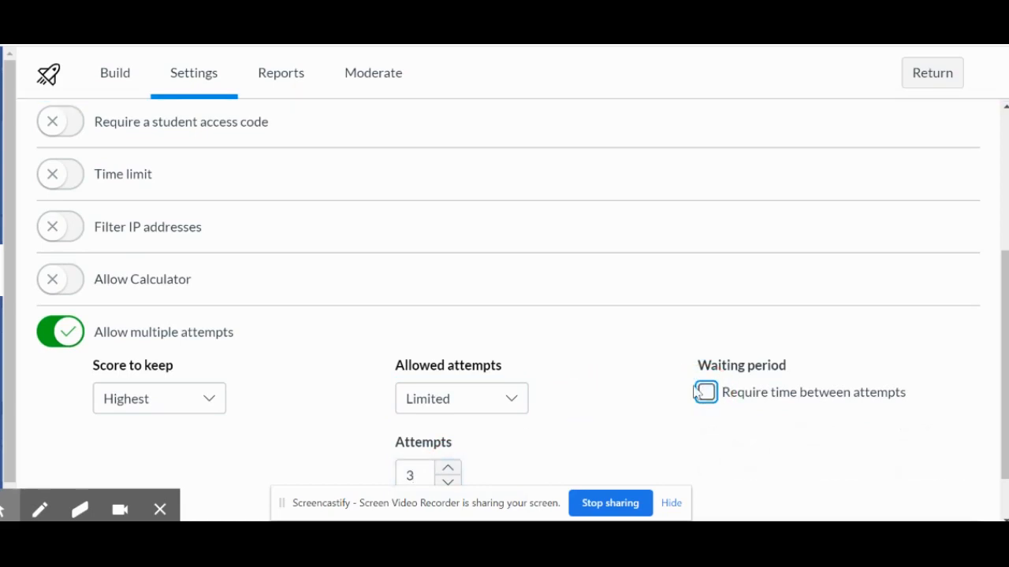
Step: Restrict the student result view to points awarded, points possible, items and questions, student response, and the correct/incorrect indication
scroll(589, 339, down, 1)
click(6, 508)
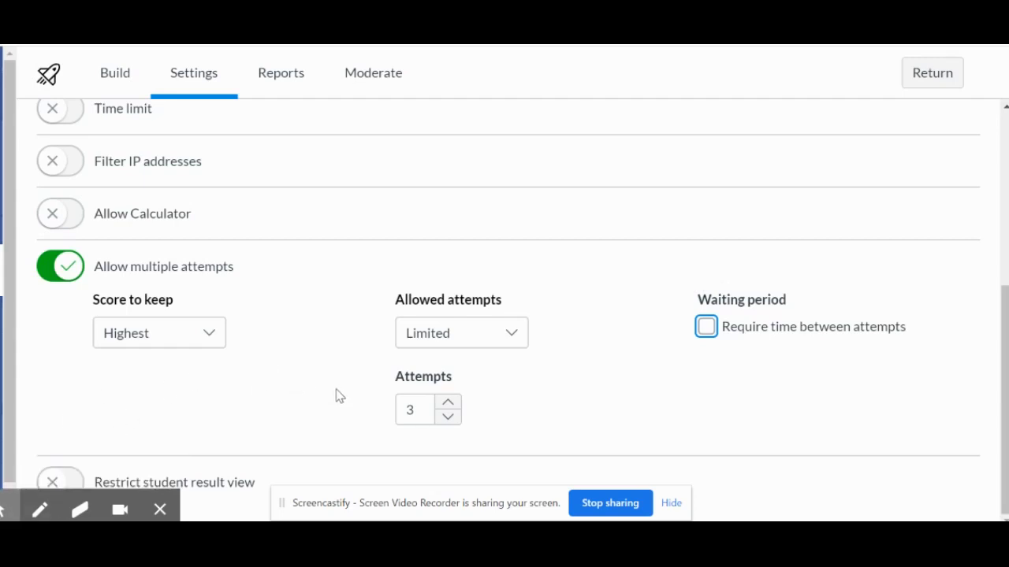
click(61, 480)
scroll(233, 409, down, 3)
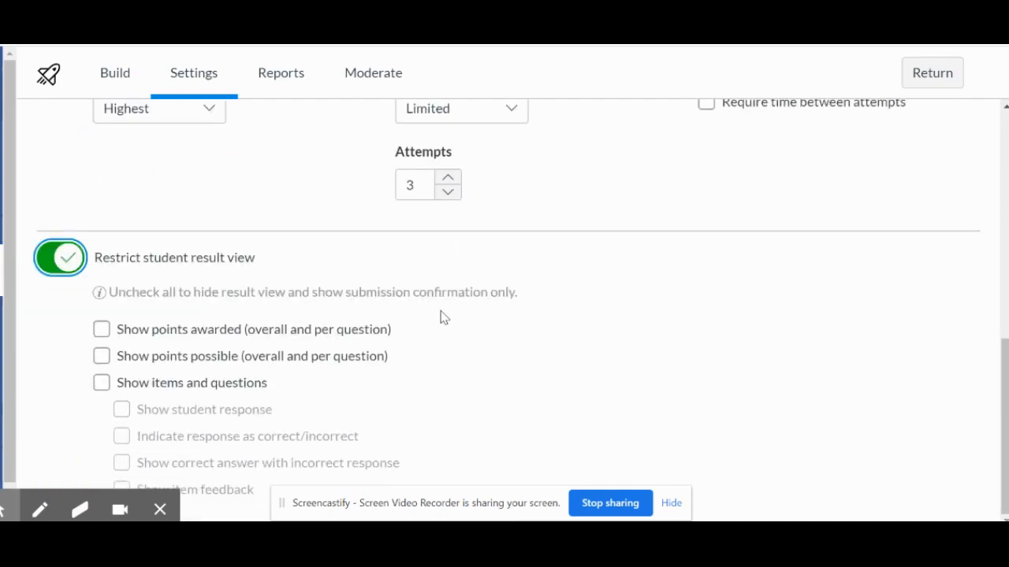
click(103, 331)
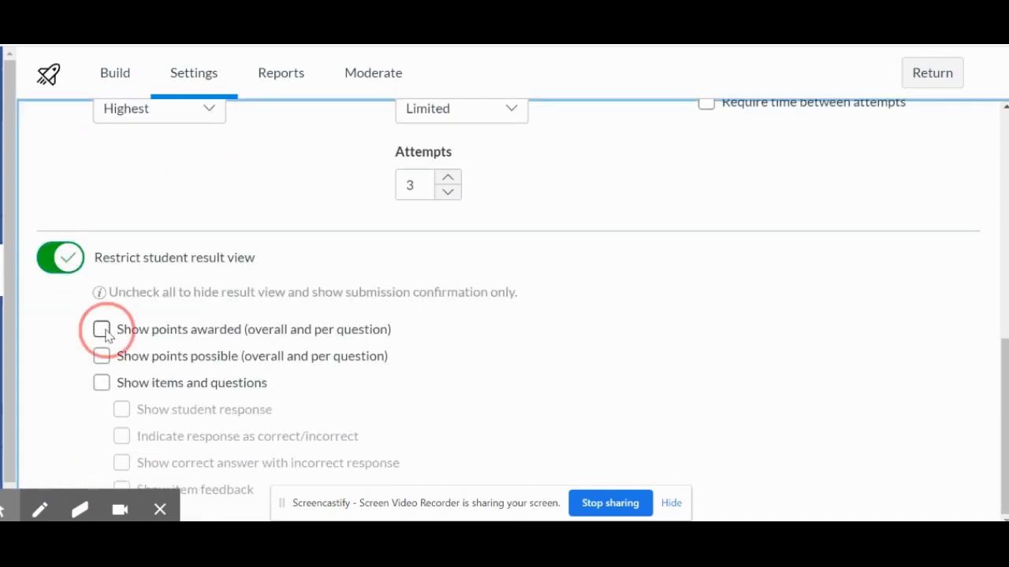
click(103, 358)
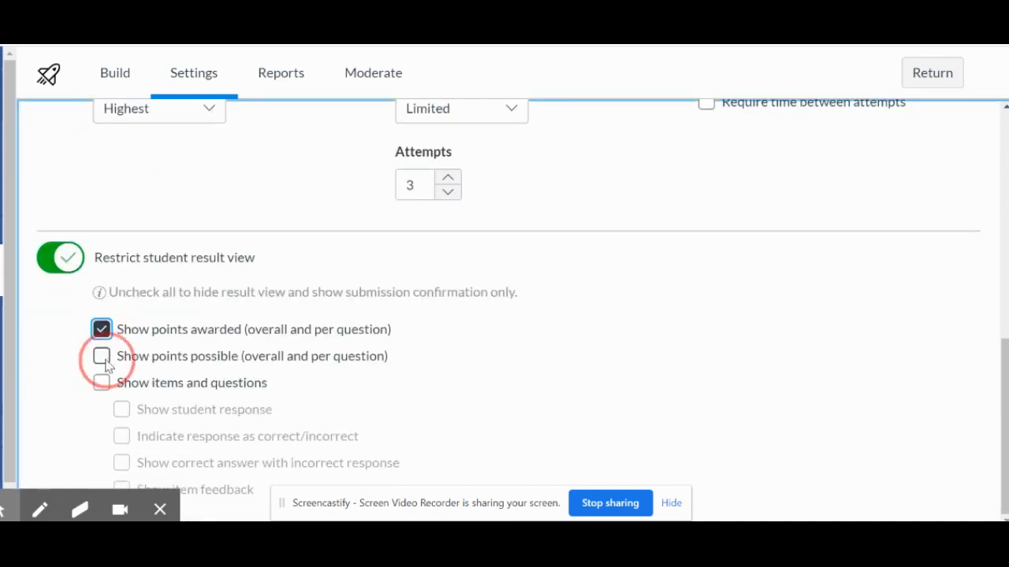
click(102, 383)
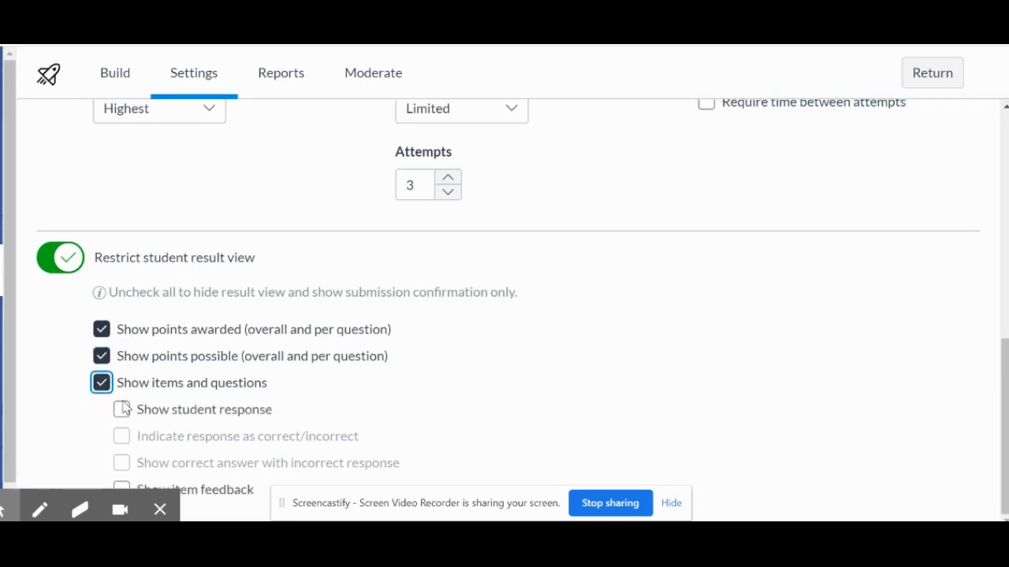
click(123, 410)
click(122, 437)
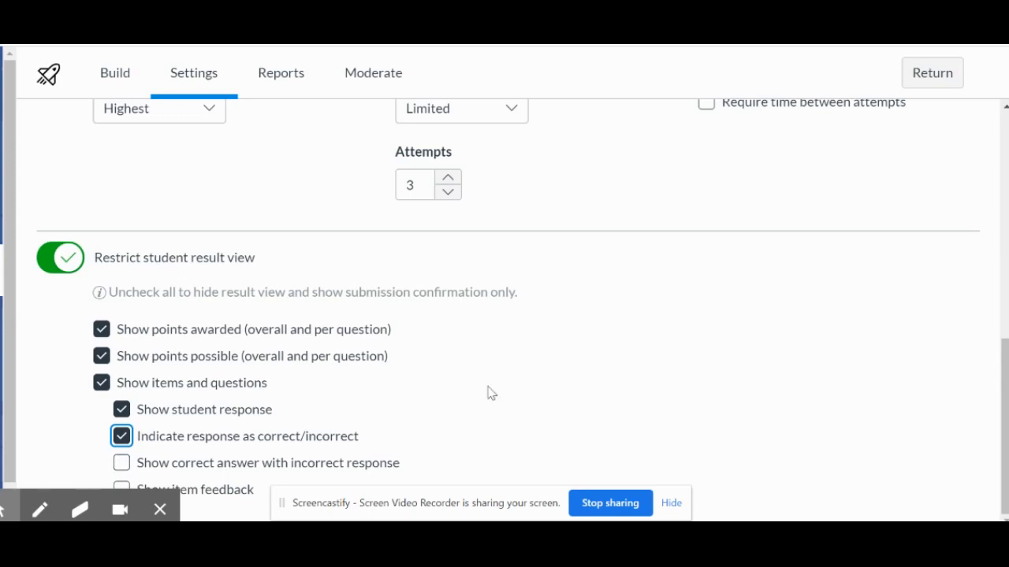
Step: View the quiz's available reports, then return to the course's assignment list and look it over
scroll(670, 282, up, 10)
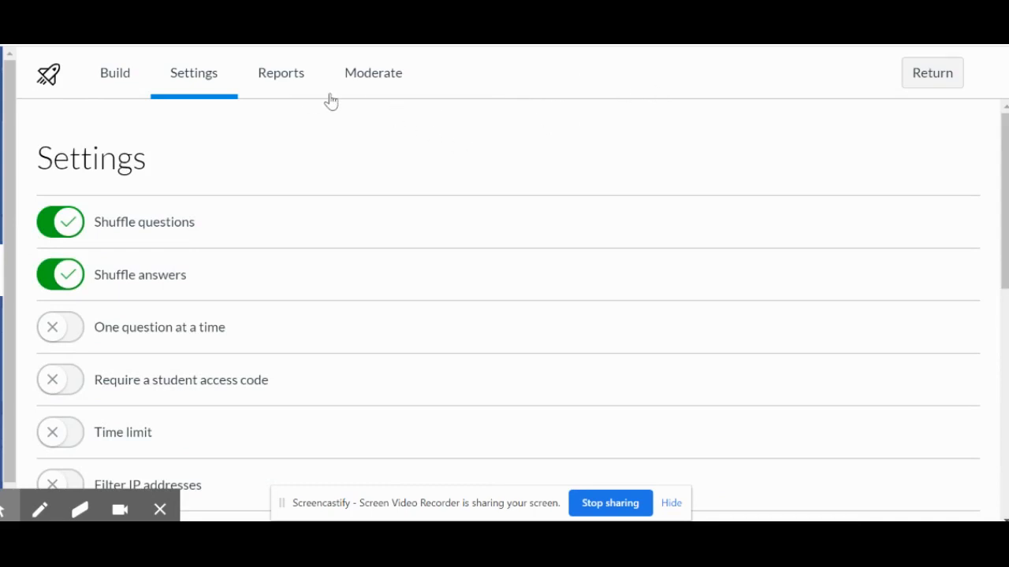
click(288, 85)
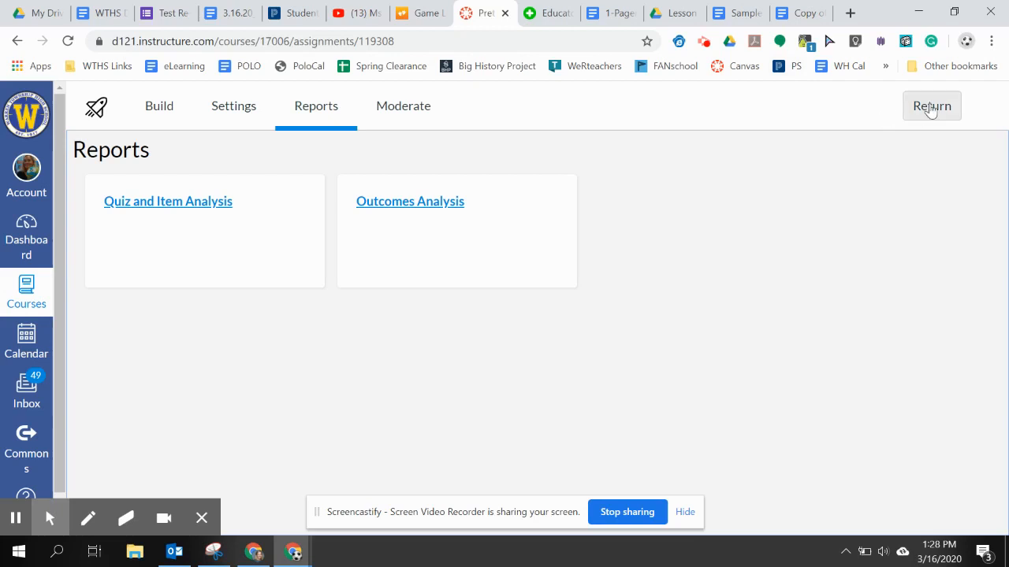
click(932, 107)
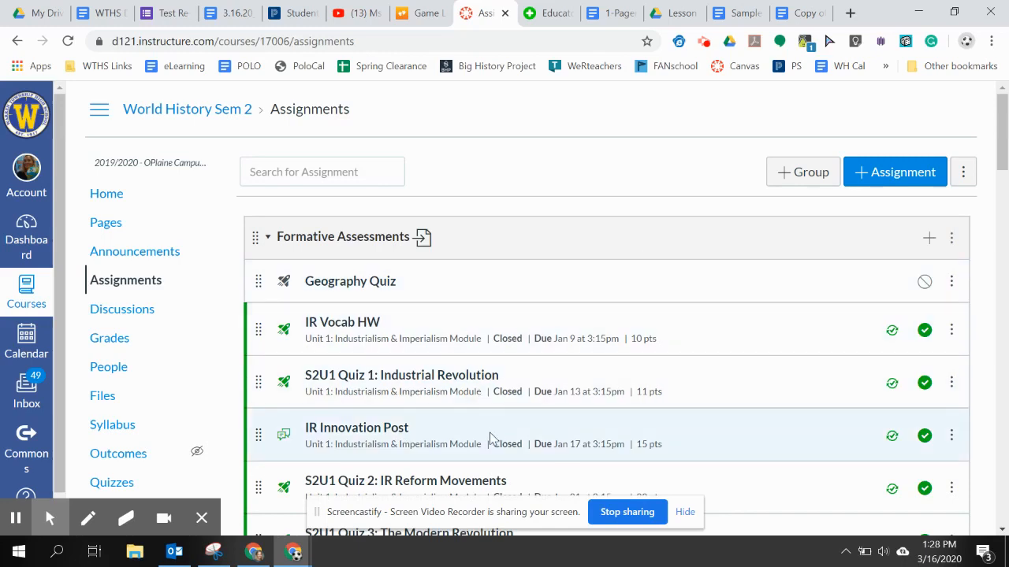
scroll(490, 437, down, 1)
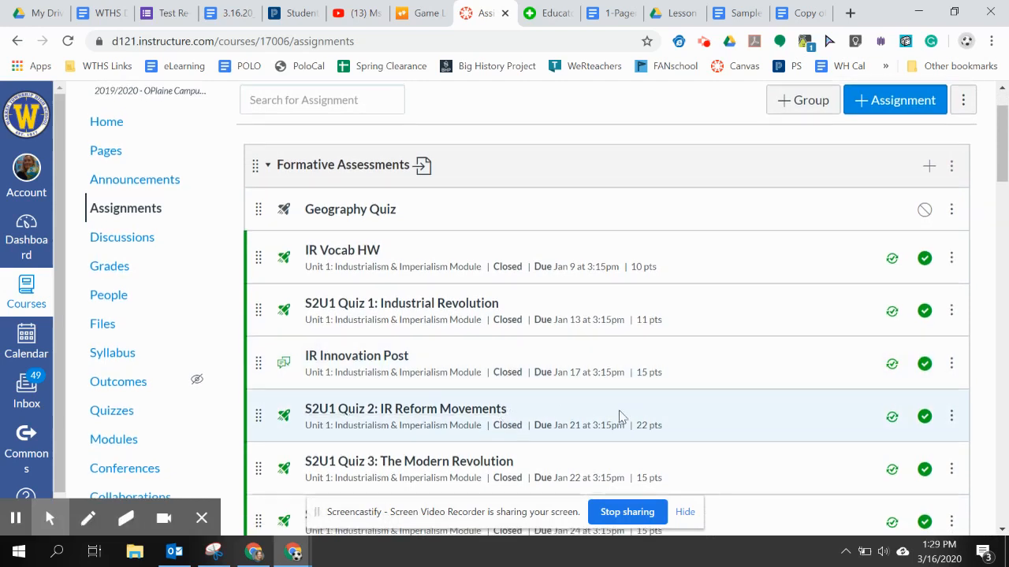
scroll(619, 416, up, 1)
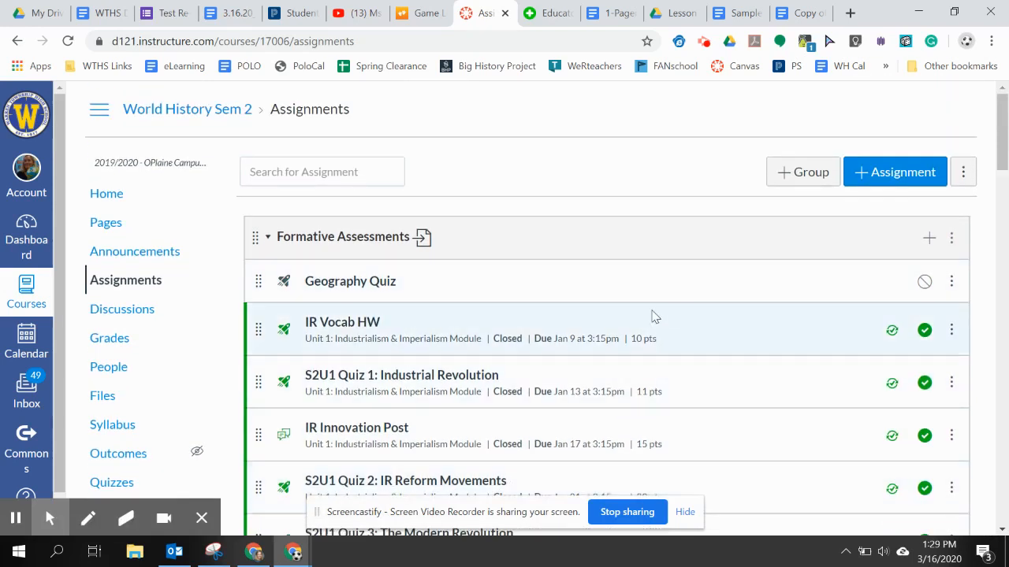